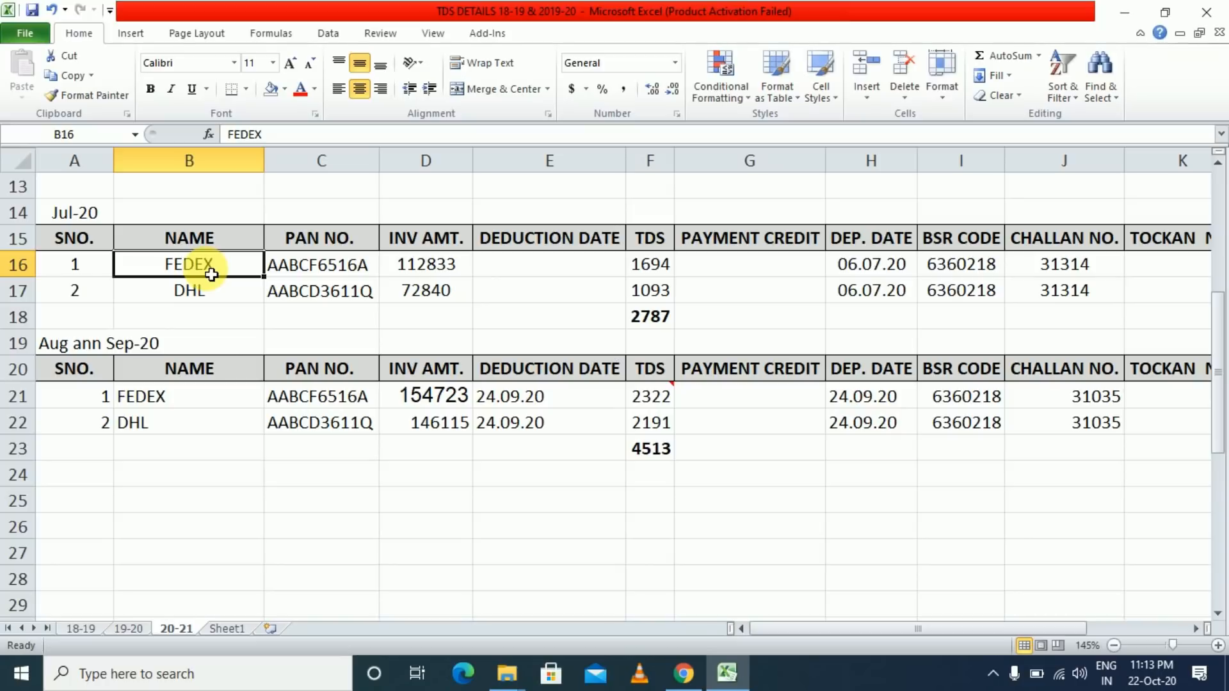
- Review FEDEX's July row: PAN, invoice amount 112833, TDS 1694, deduction date and credit entry
{"action": "left_click", "coordinate": [319, 264]}
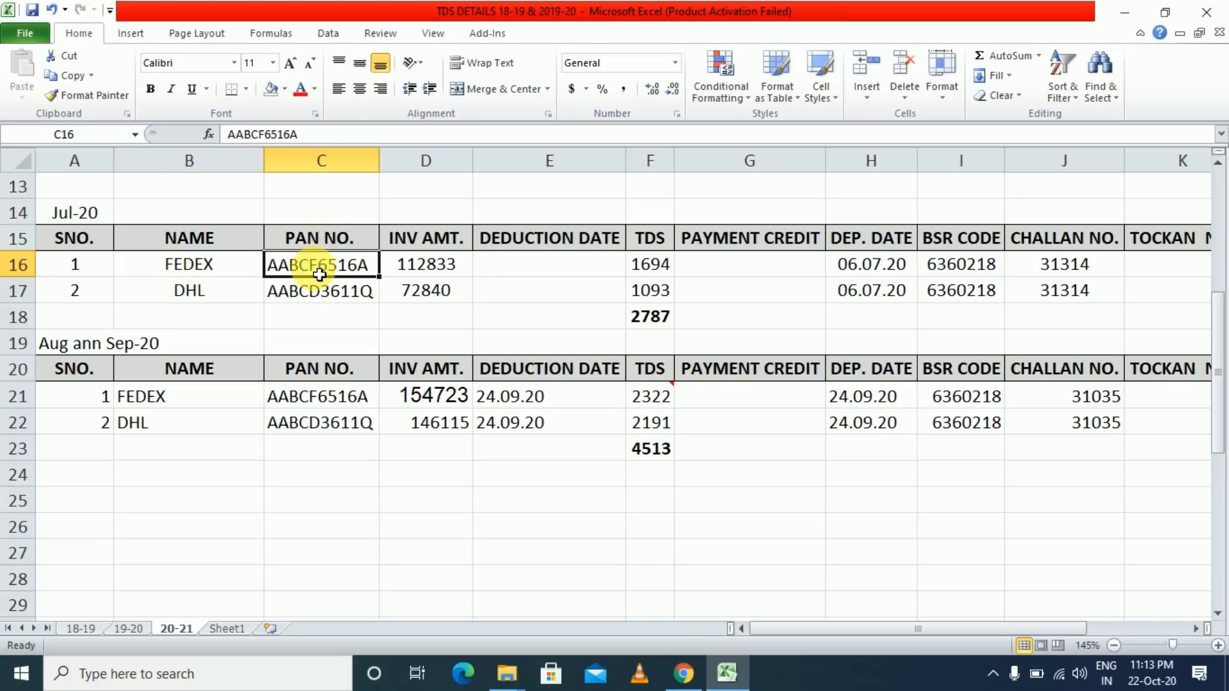
{"action": "left_click", "coordinate": [428, 272]}
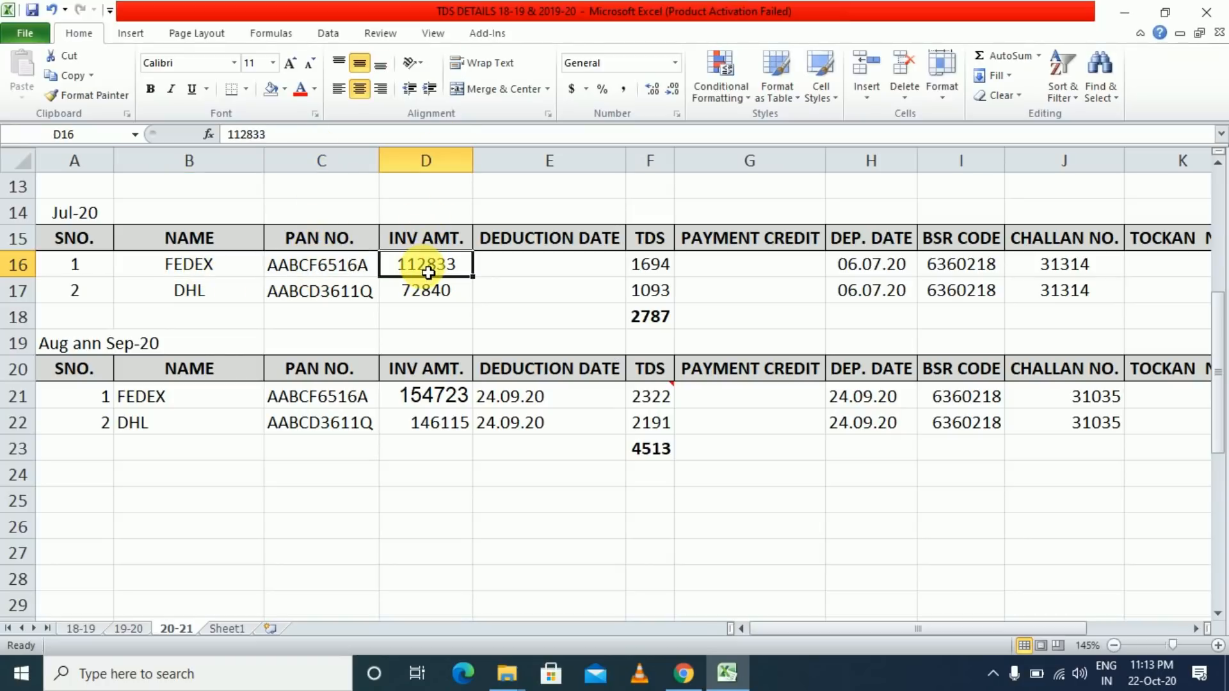
{"action": "left_click", "coordinate": [650, 275]}
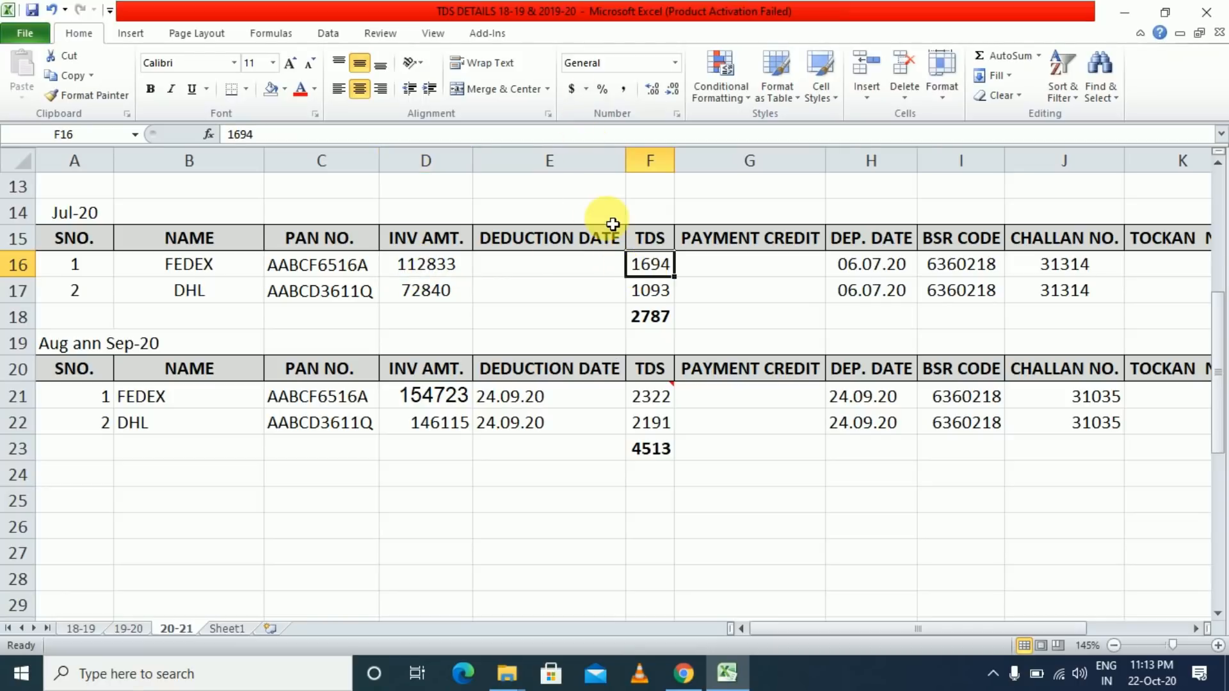
{"action": "left_click", "coordinate": [562, 262]}
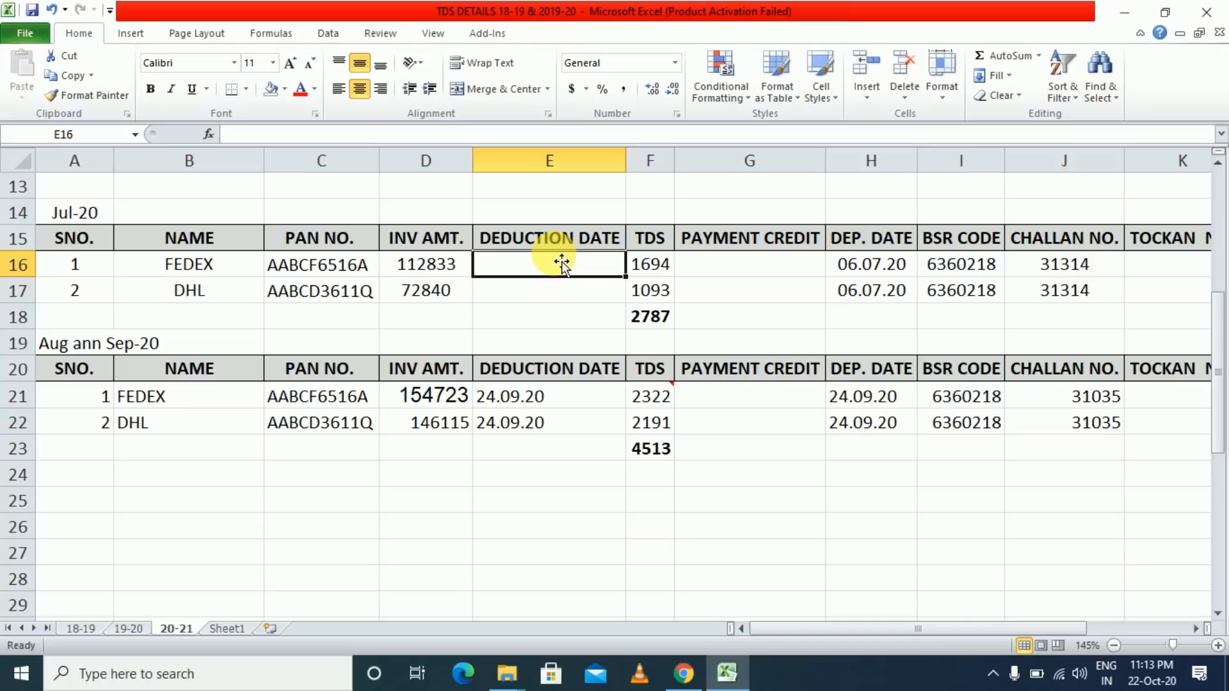
{"action": "left_click", "coordinate": [764, 272]}
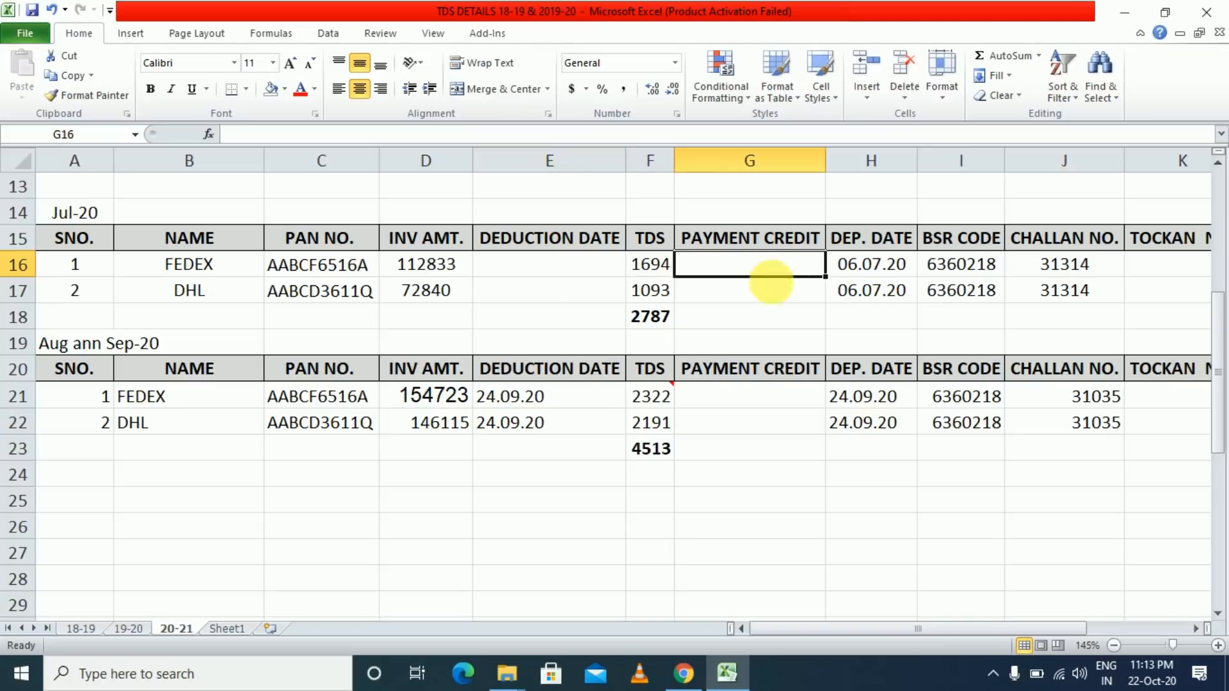
{"action": "left_click", "coordinate": [872, 272]}
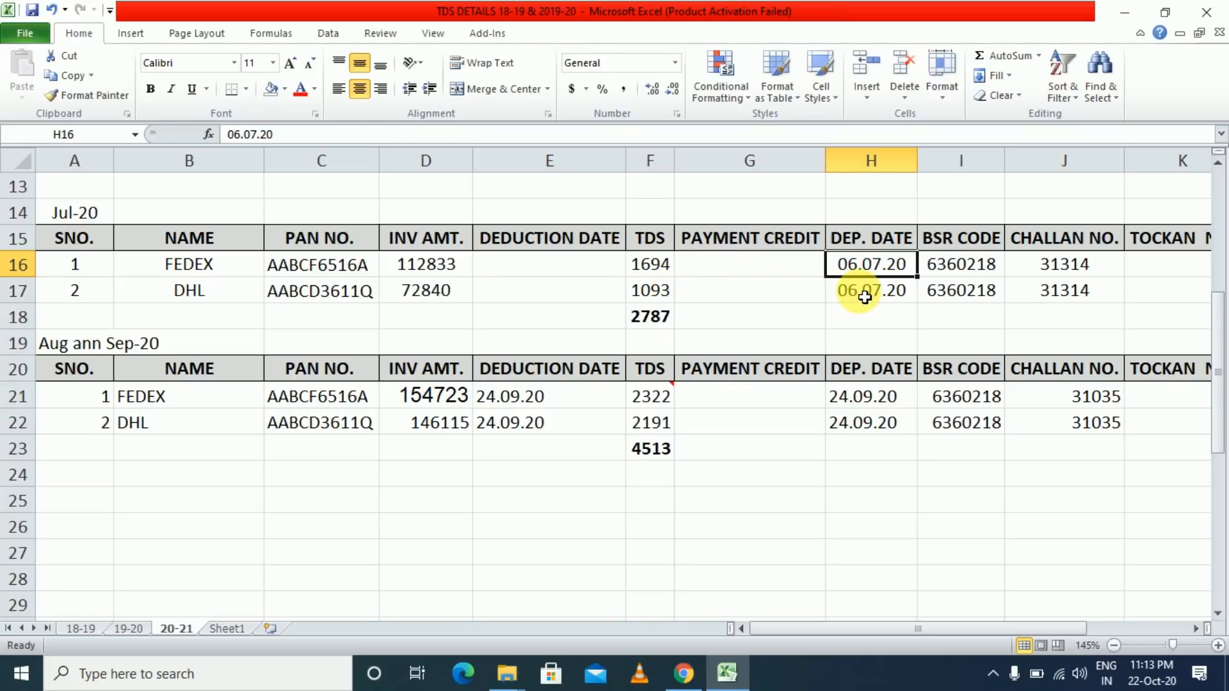
{"action": "left_click", "coordinate": [966, 276]}
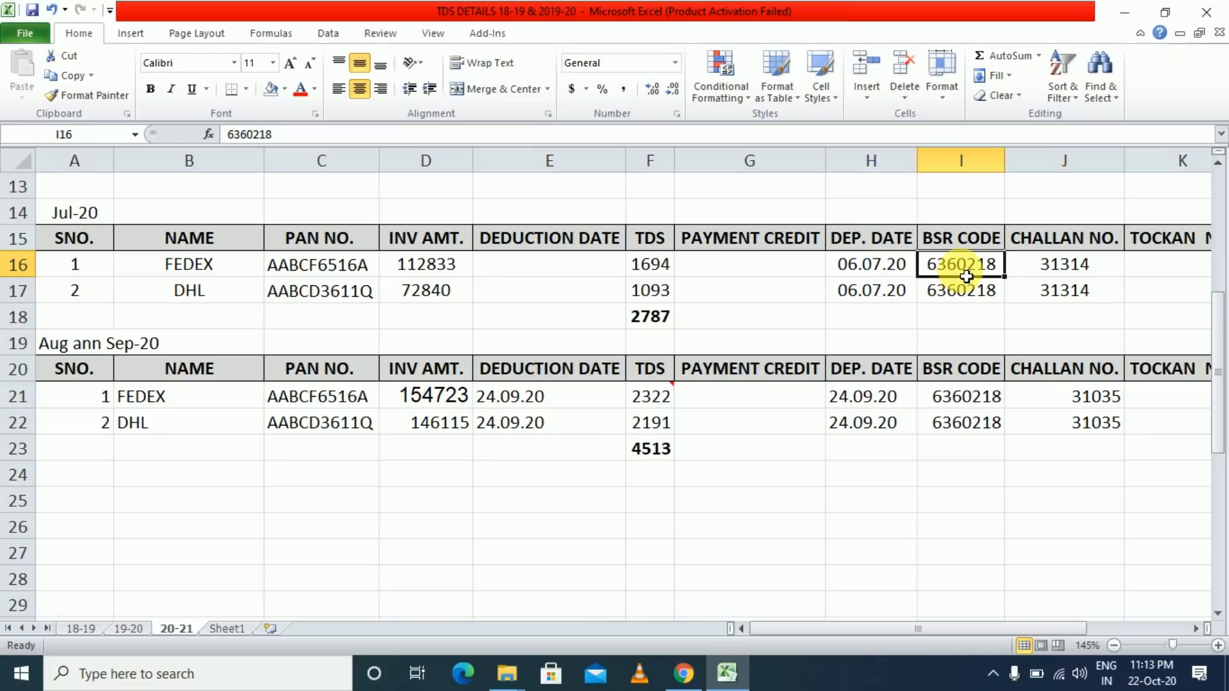
{"action": "left_click", "coordinate": [1067, 262]}
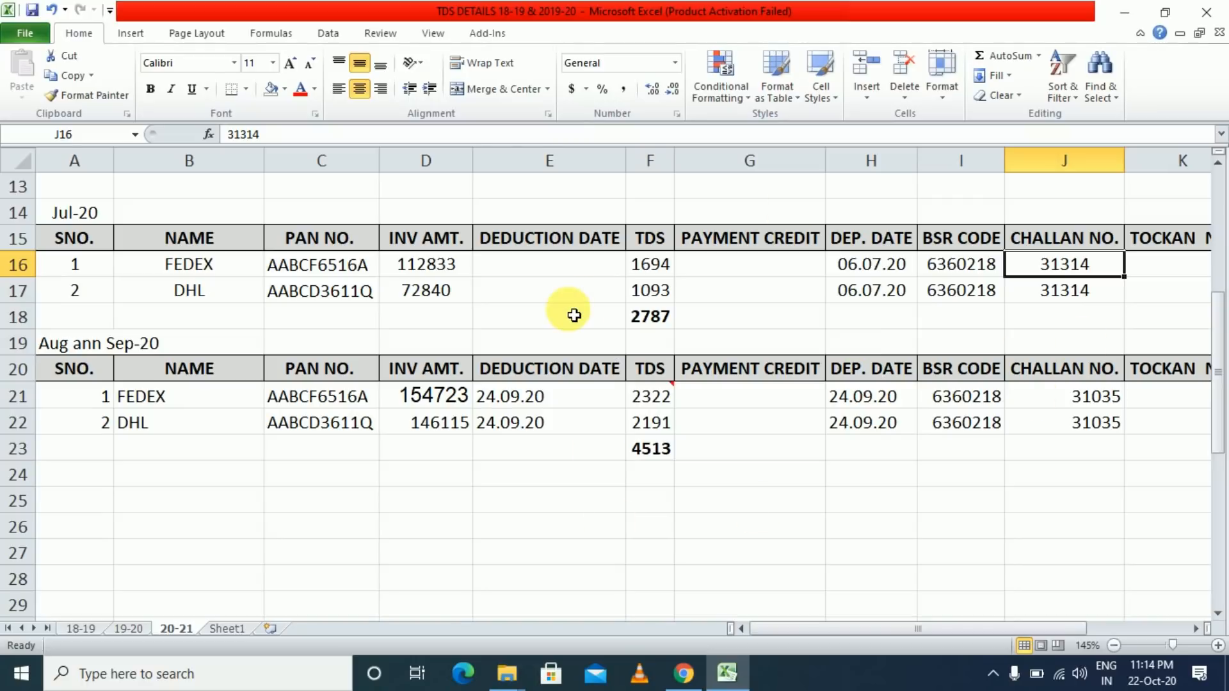
{"action": "left_click", "coordinate": [559, 436]}
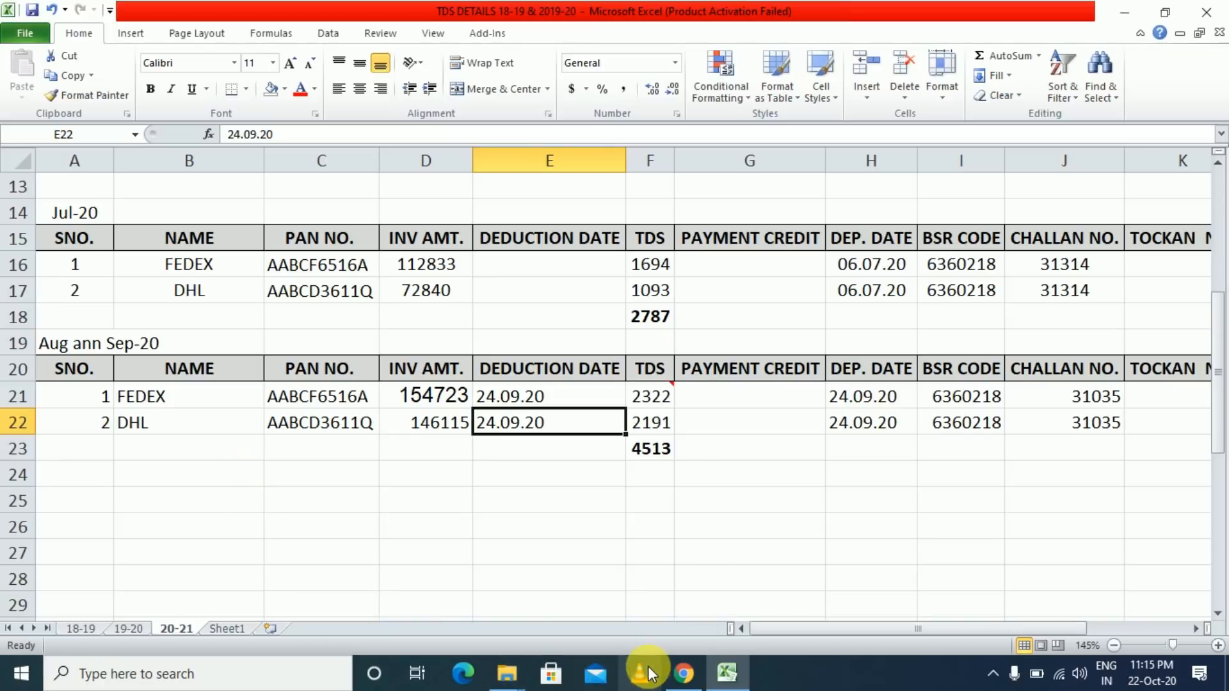
{"action": "left_click", "coordinate": [679, 674]}
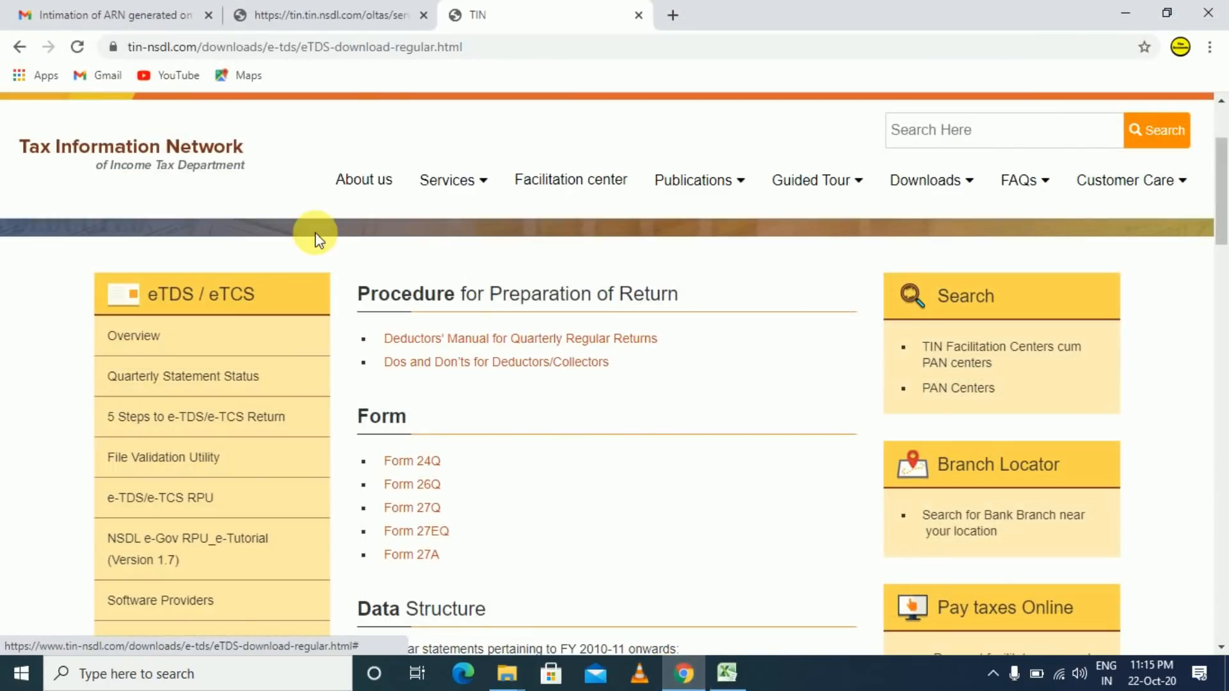
{"action": "left_click", "coordinate": [297, 14]}
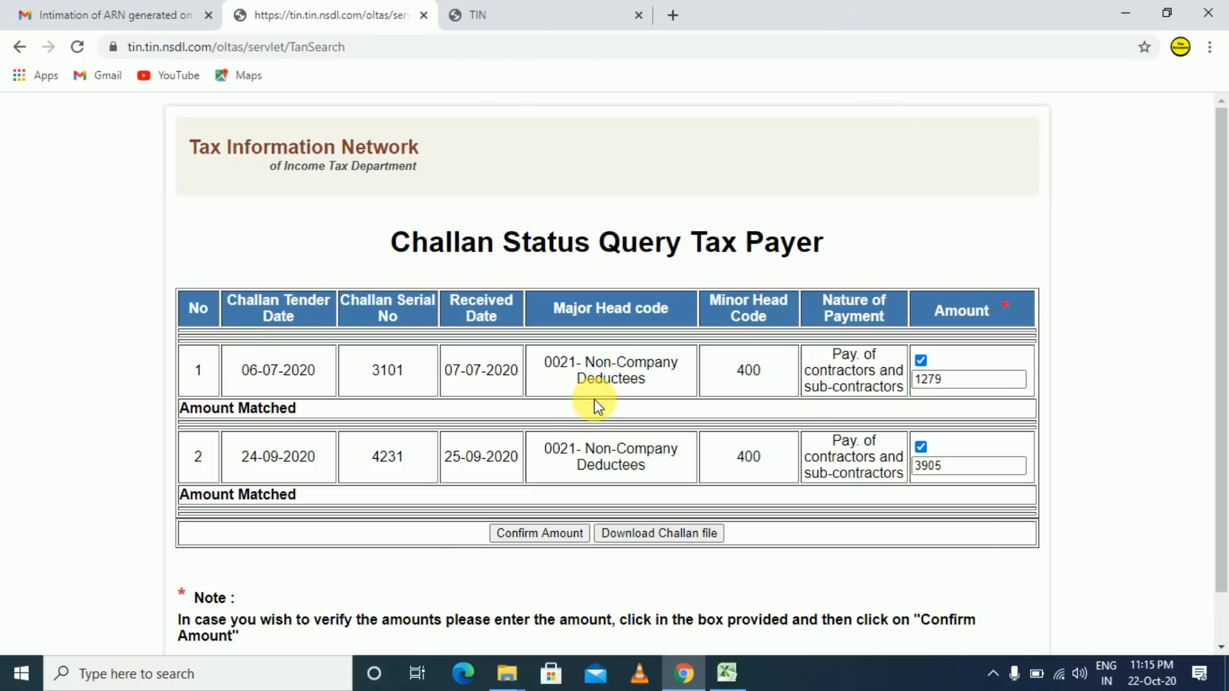
{"action": "key", "text": "alt+Tab"}
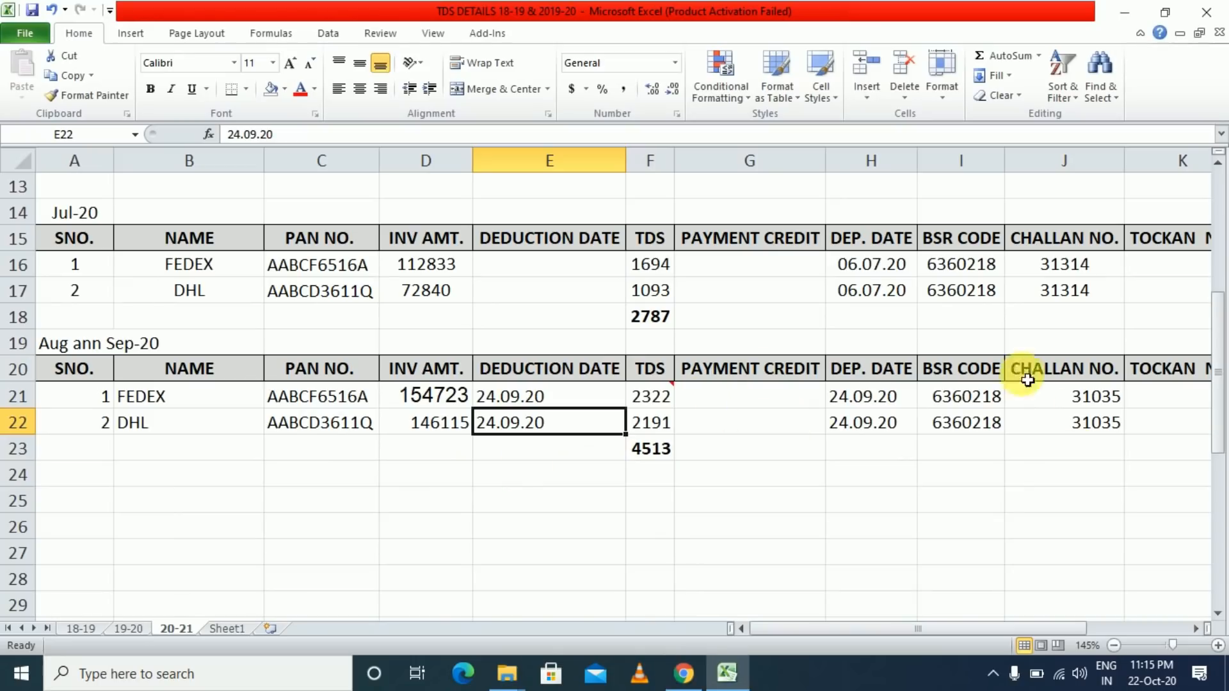
{"action": "key", "text": "alt+Tab"}
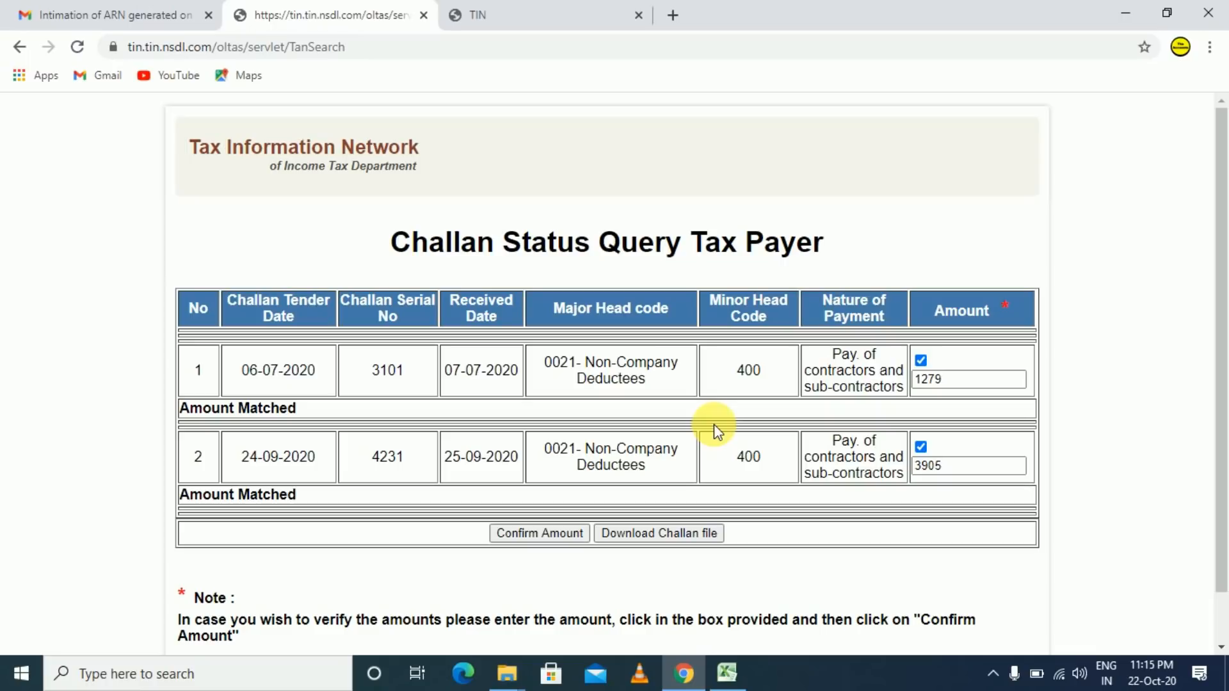
{"action": "left_click", "coordinate": [618, 13]}
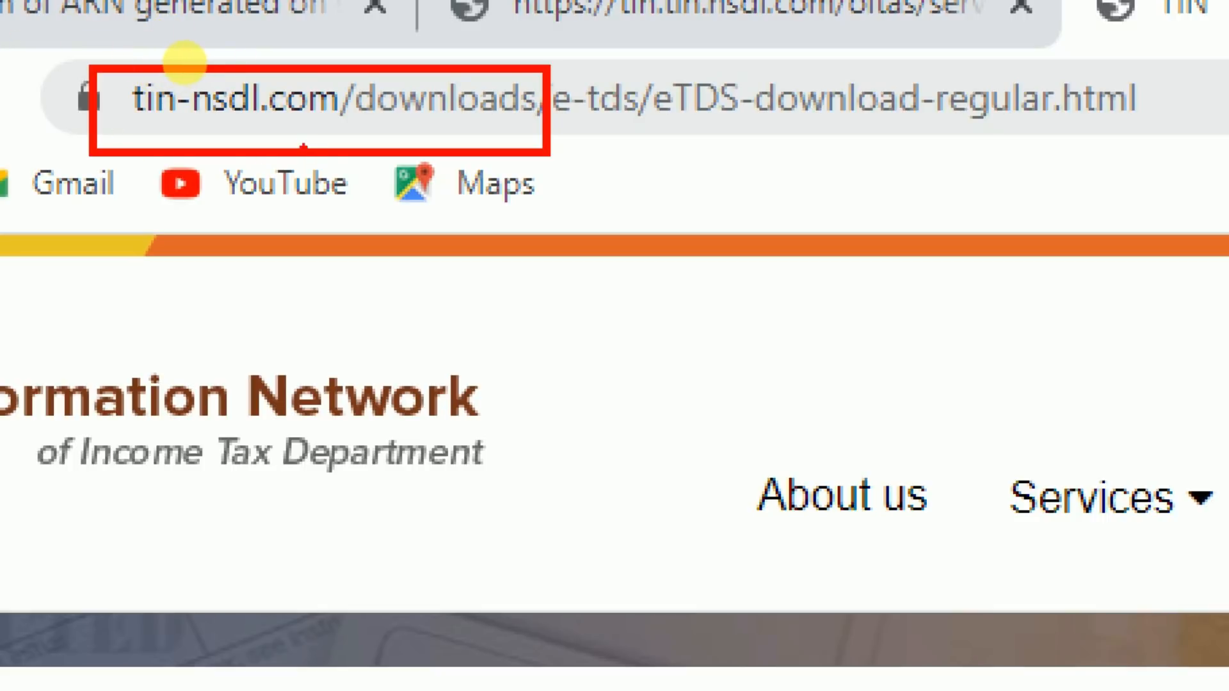
- Go to Downloads > e-TDS/e-TCS > Quarterly Returns > Regular and find the Return Preparation Utility 3.4 section
{"action": "key", "text": "Escape"}
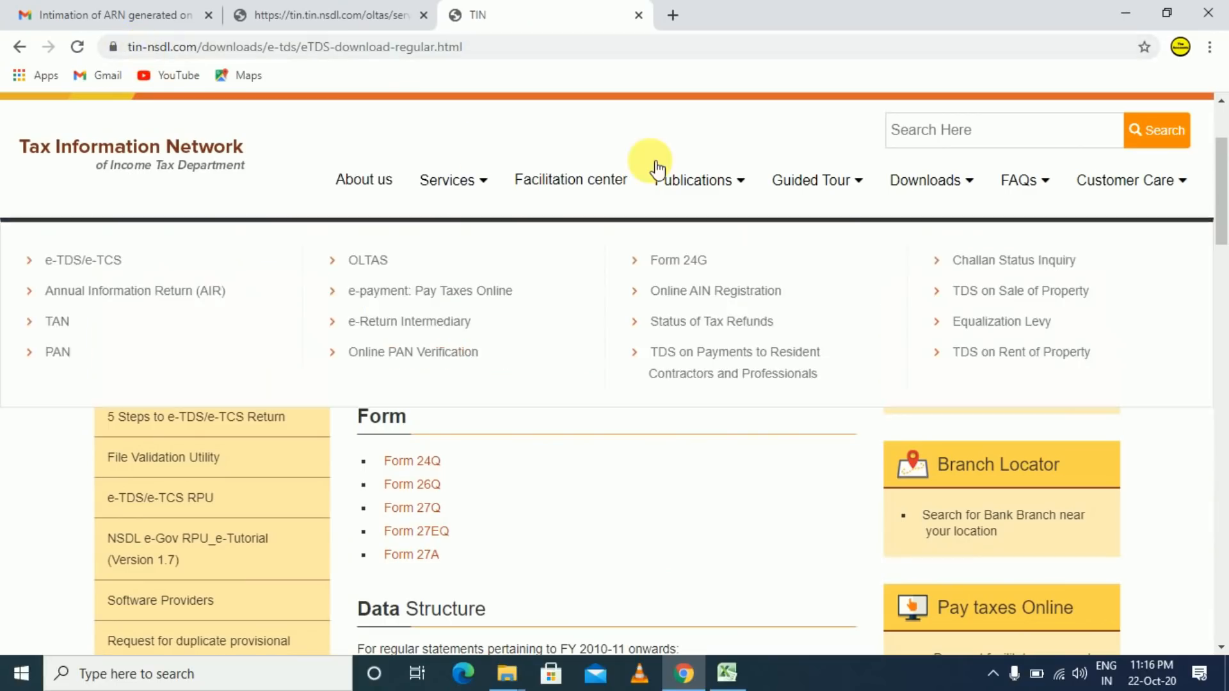
{"action": "mouse_move", "coordinate": [970, 191]}
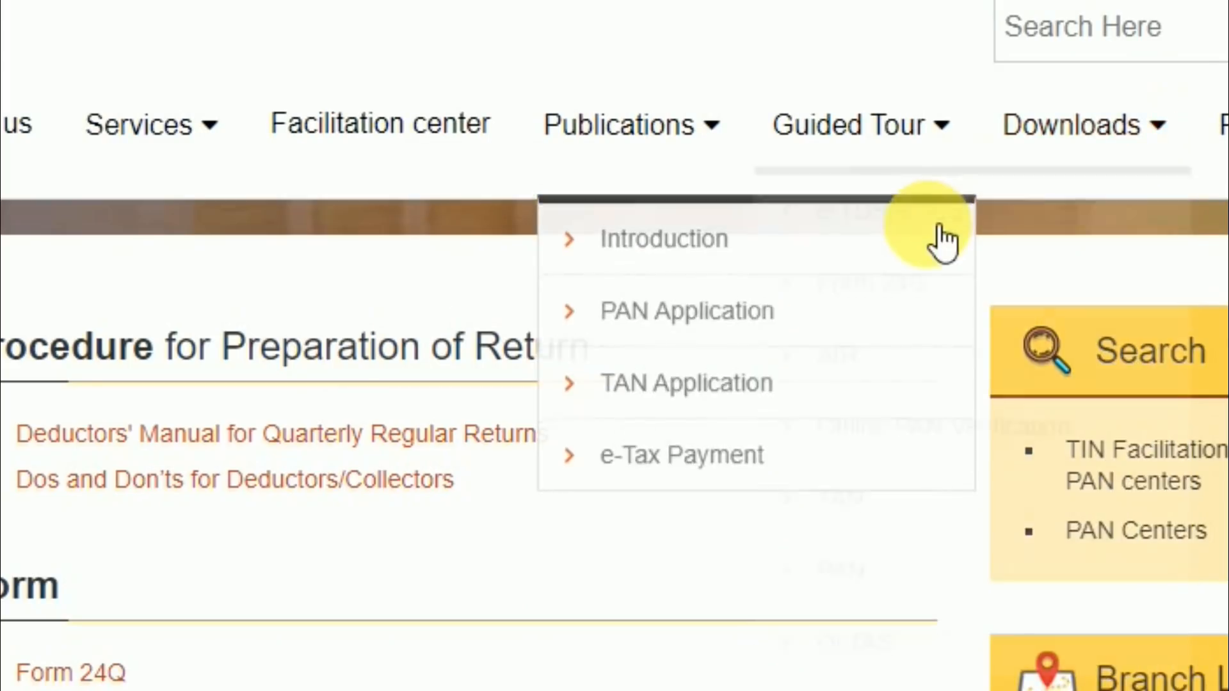
{"action": "mouse_move", "coordinate": [941, 244]}
{"action": "mouse_move", "coordinate": [624, 261]}
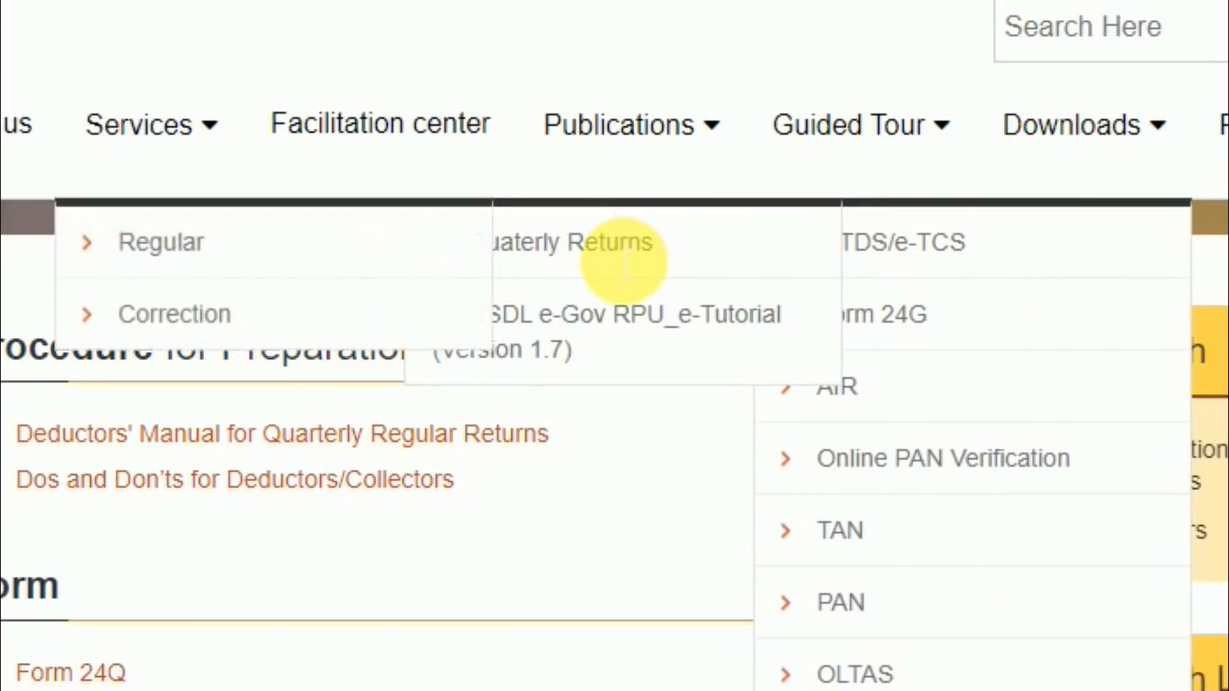
{"action": "left_click", "coordinate": [186, 272]}
{"action": "scroll", "coordinate": [521, 685], "scroll_direction": "down", "scroll_amount": 8}
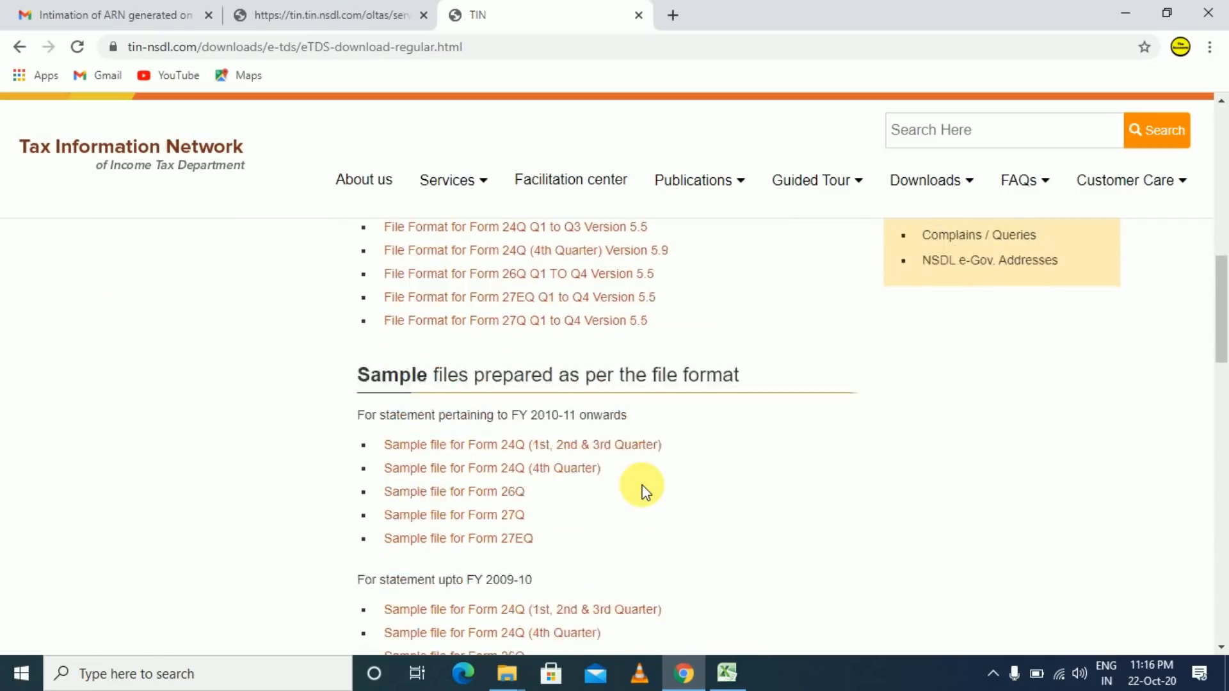
{"action": "scroll", "coordinate": [643, 492], "scroll_direction": "down", "scroll_amount": 2}
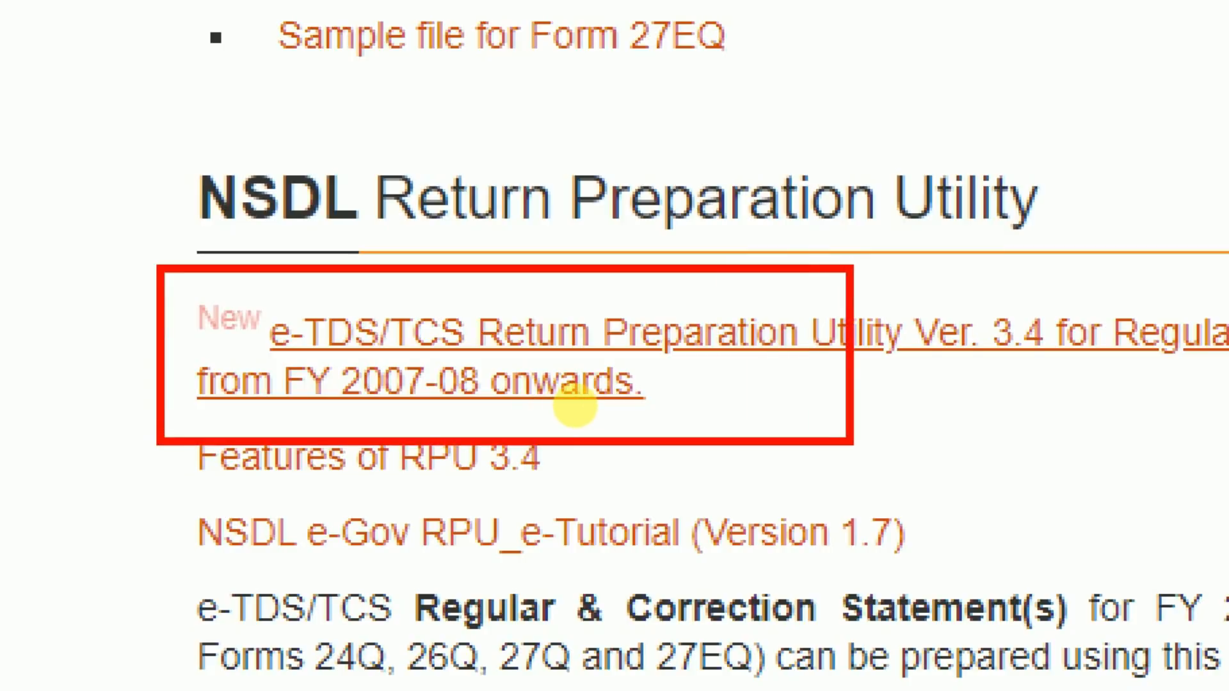
{"action": "scroll", "coordinate": [670, 472], "scroll_direction": "down", "scroll_amount": 2}
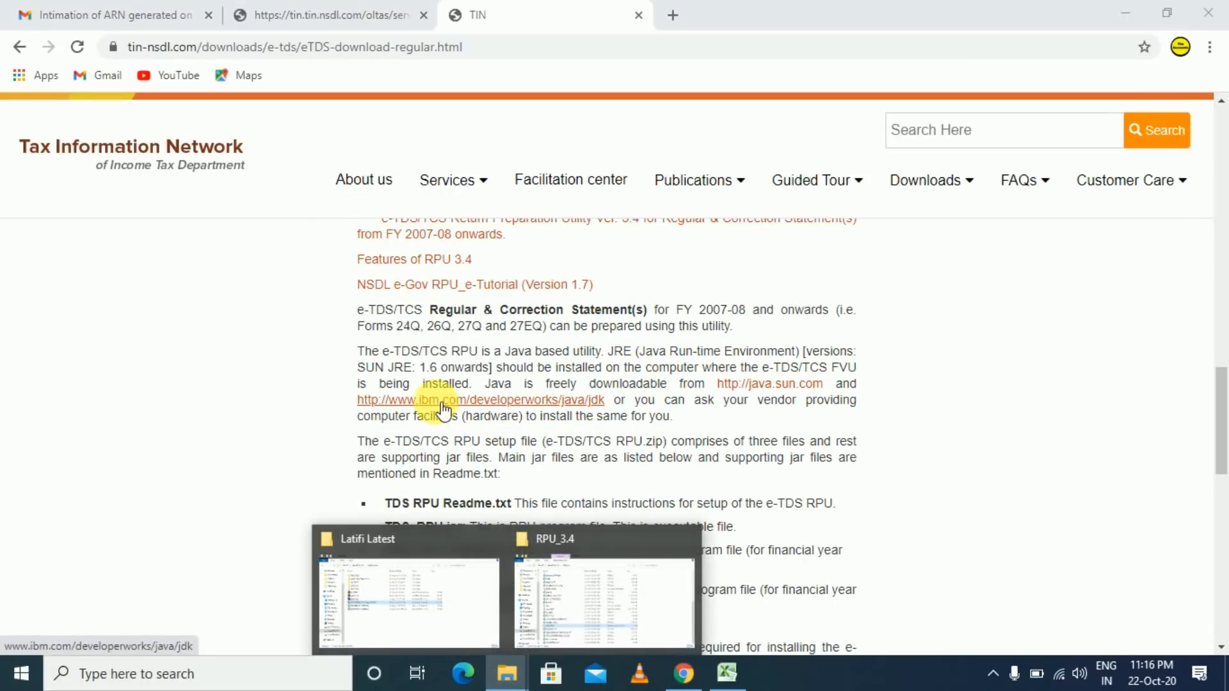
- Extract the RPU_3.4 zip archive in place on Local Disk (C:)
{"action": "left_click", "coordinate": [537, 607]}
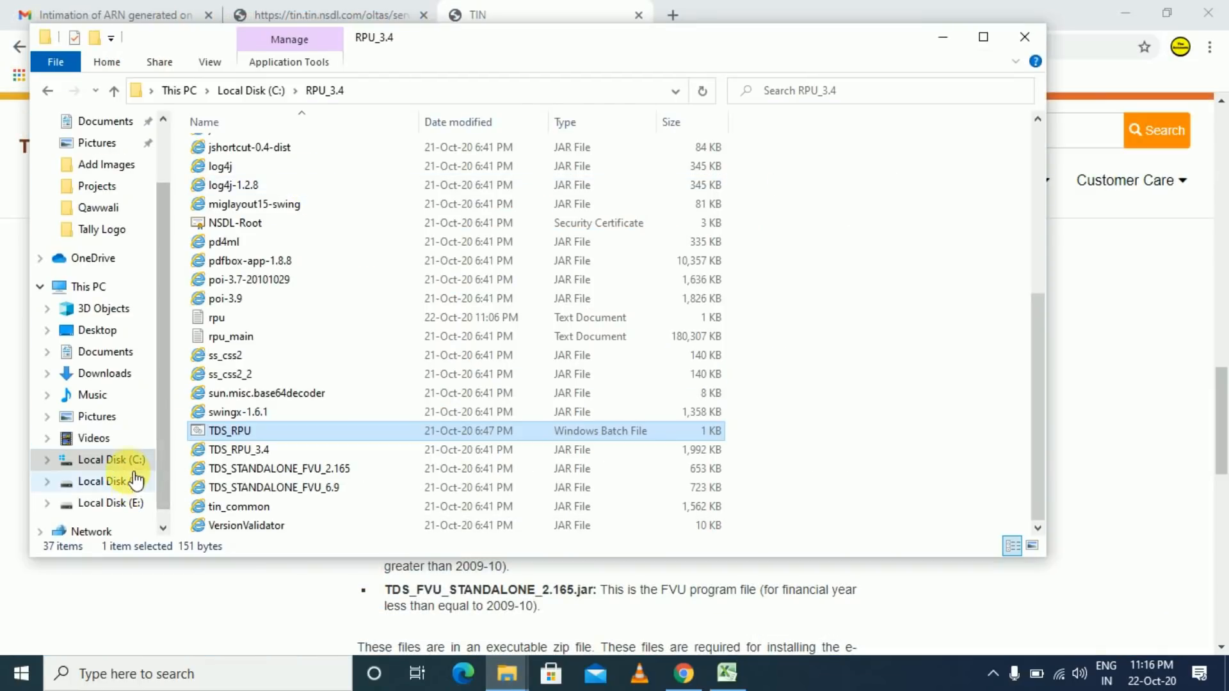
{"action": "left_click", "coordinate": [128, 462]}
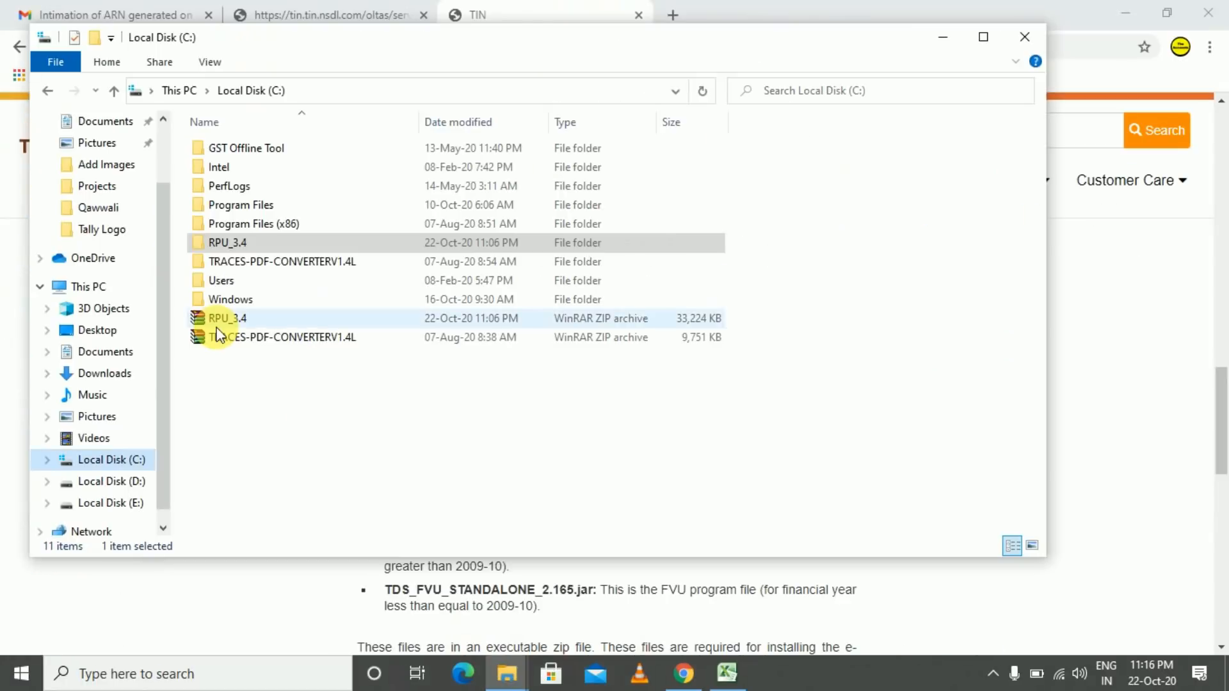
{"action": "right_click", "coordinate": [232, 329]}
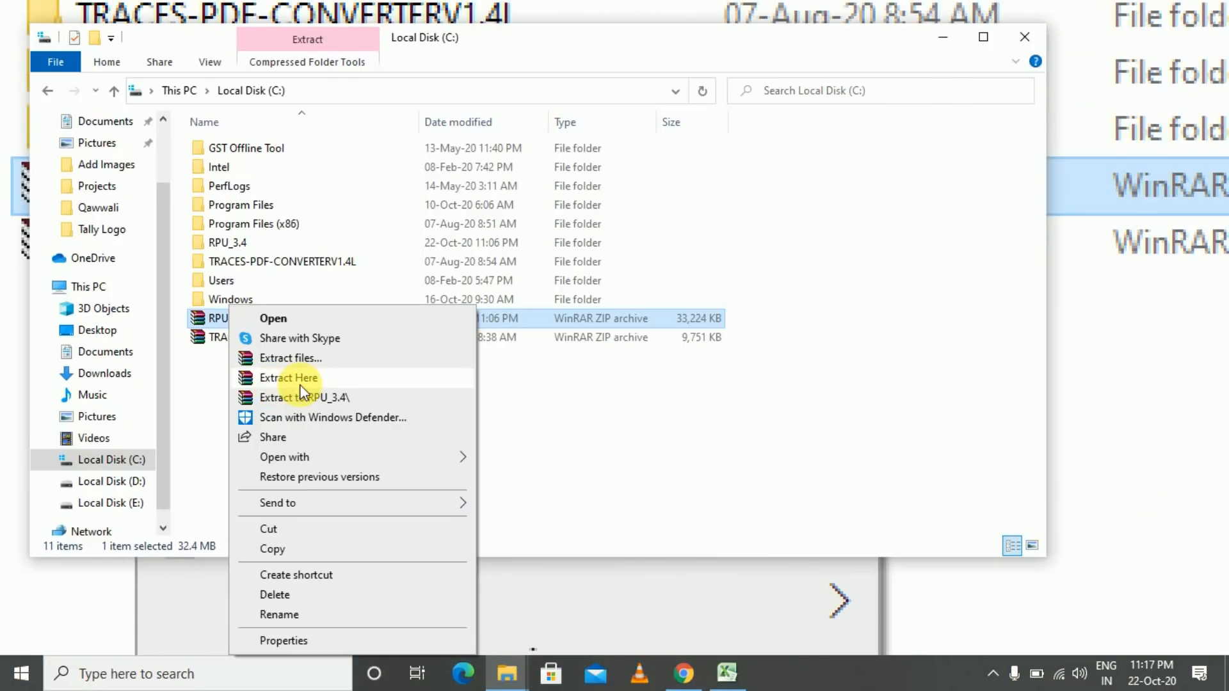
{"action": "left_click", "coordinate": [300, 384]}
{"action": "left_click", "coordinate": [273, 398]}
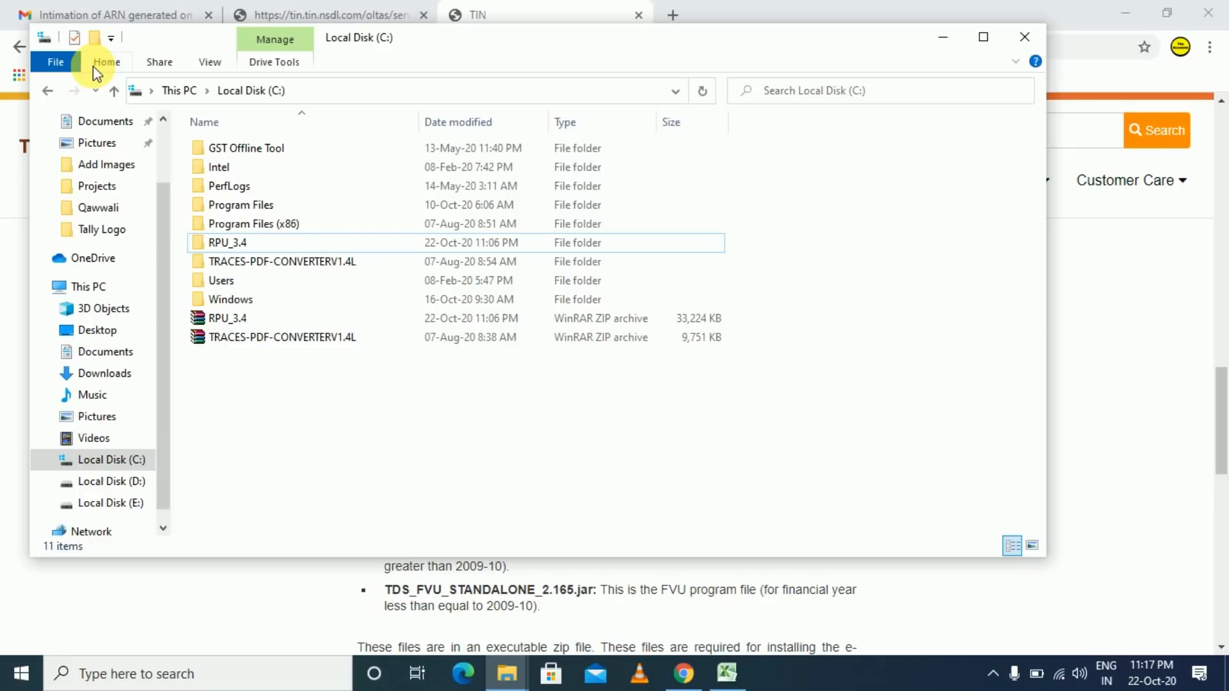
- Open the RPU_3.4 folder and run the TDS_RPU batch file
{"action": "left_click", "coordinate": [237, 244]}
{"action": "double_click", "coordinate": [236, 244]}
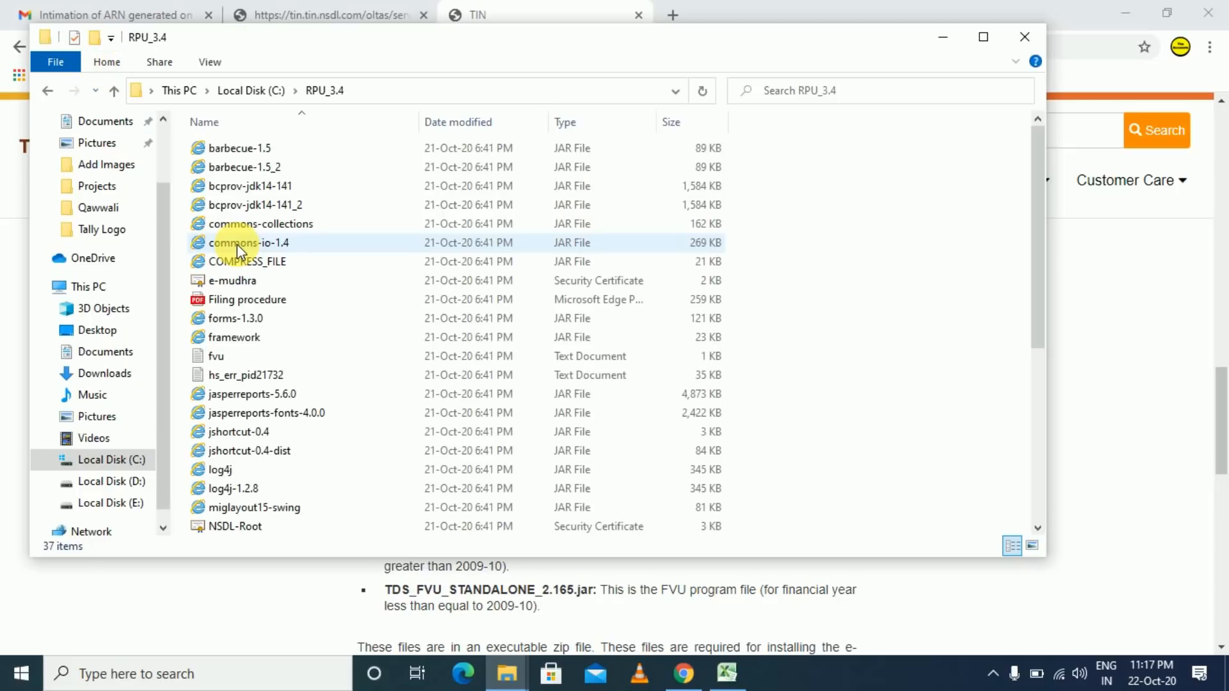
{"action": "scroll", "coordinate": [250, 244], "scroll_direction": "down", "scroll_amount": 5}
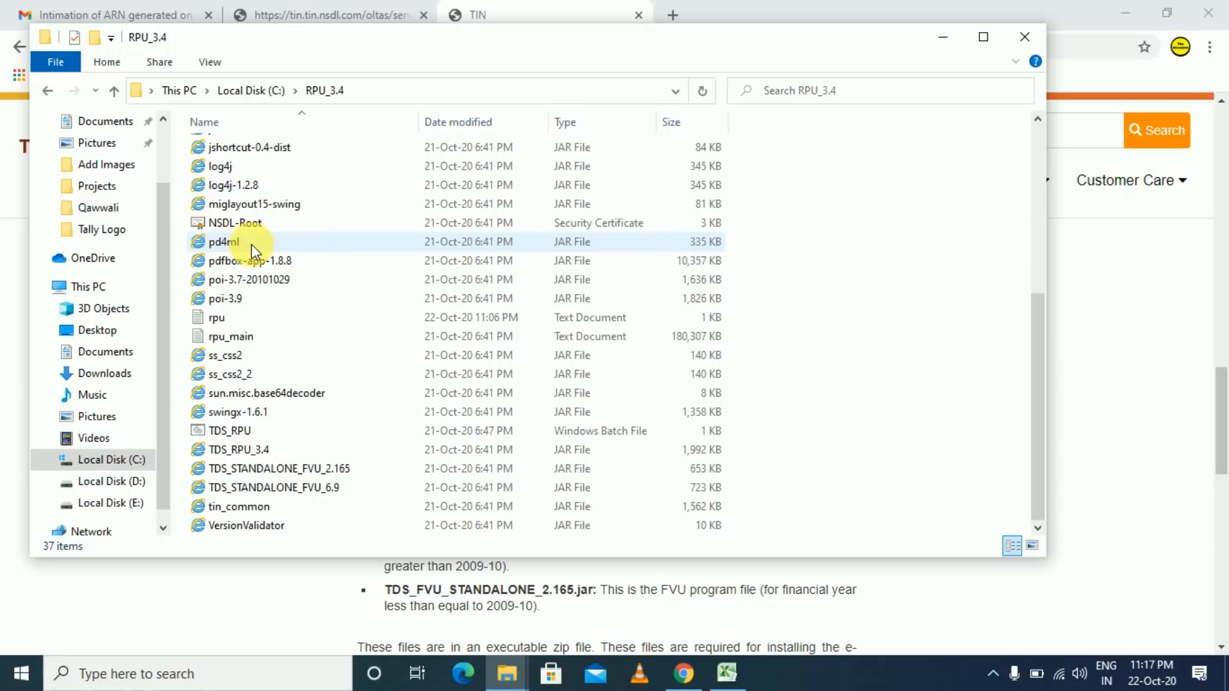
{"action": "left_click", "coordinate": [229, 433]}
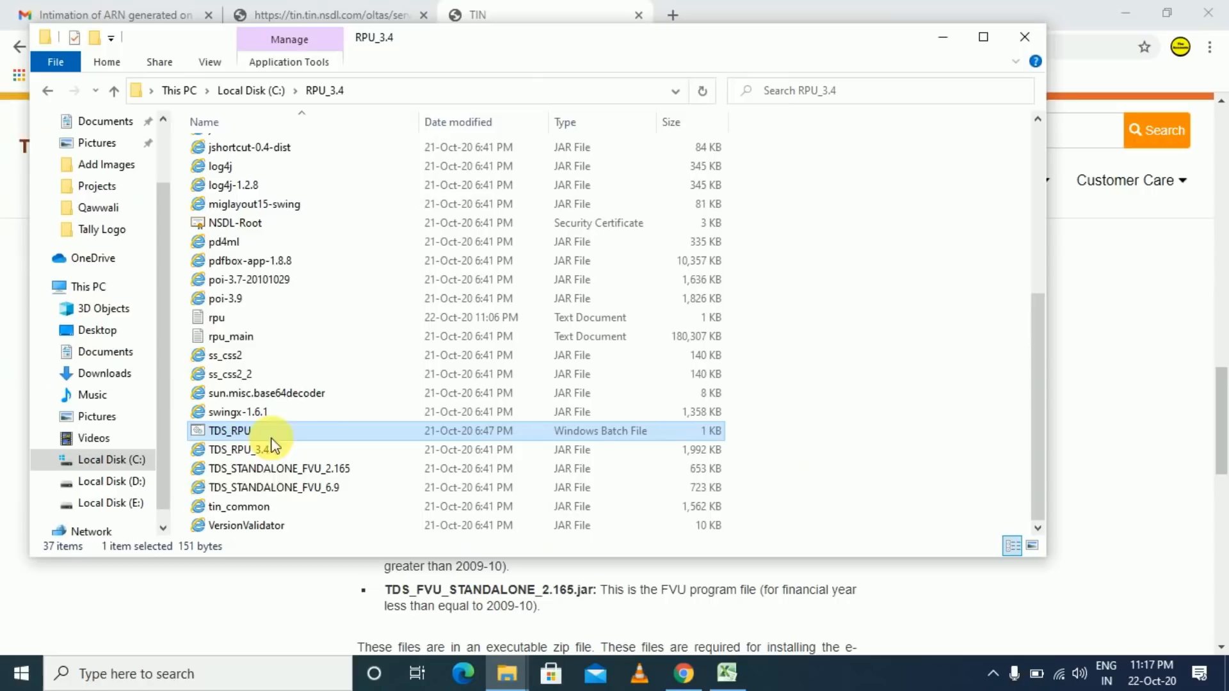
{"action": "double_click", "coordinate": [229, 432]}
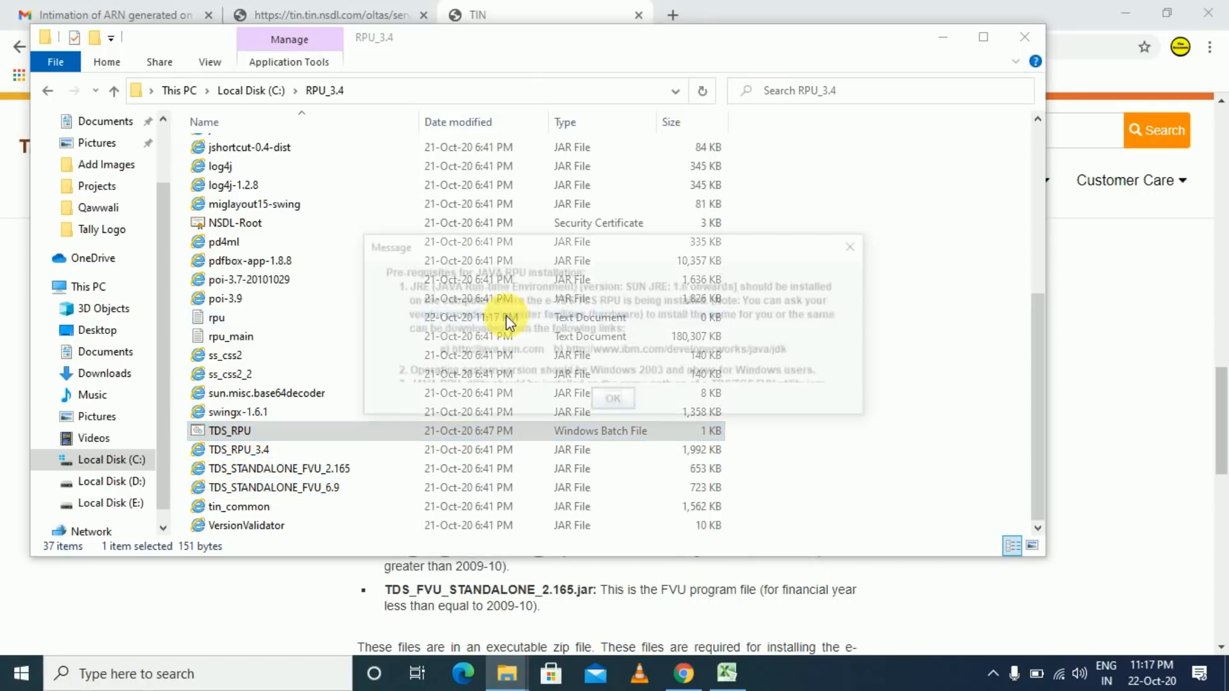
- Dismiss the prerequisites notice and choose Form No. 26Q for a Regular statement
{"action": "left_click", "coordinate": [613, 403]}
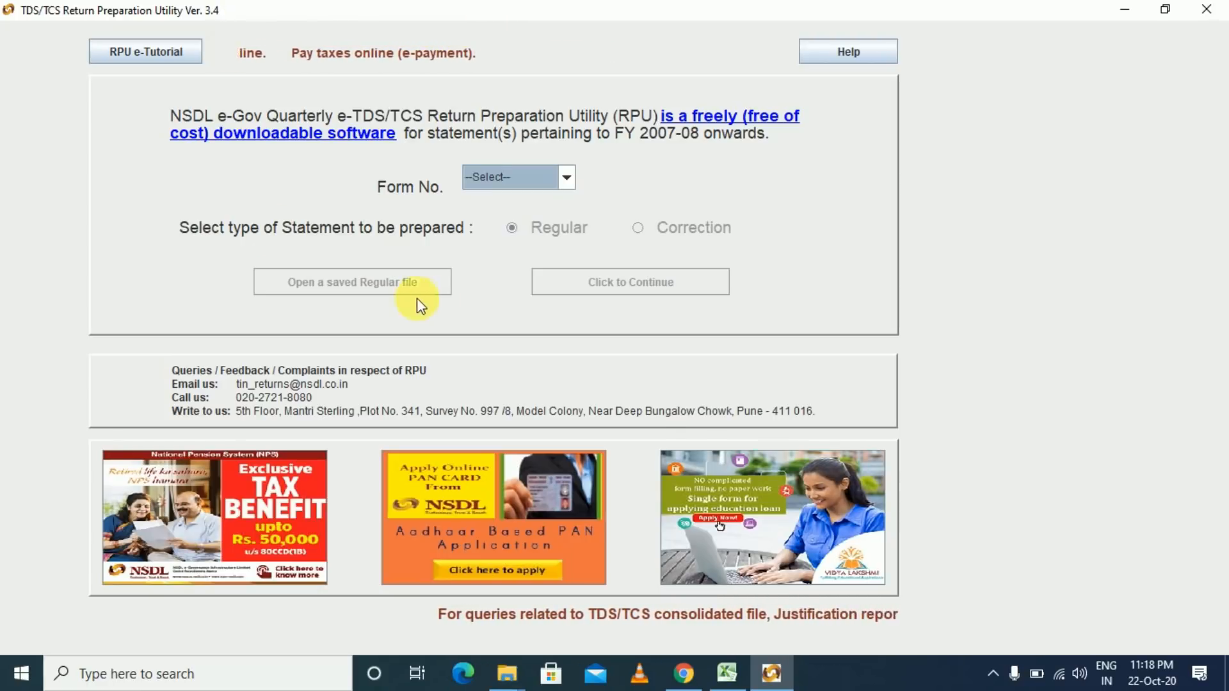
{"action": "left_click", "coordinate": [567, 178]}
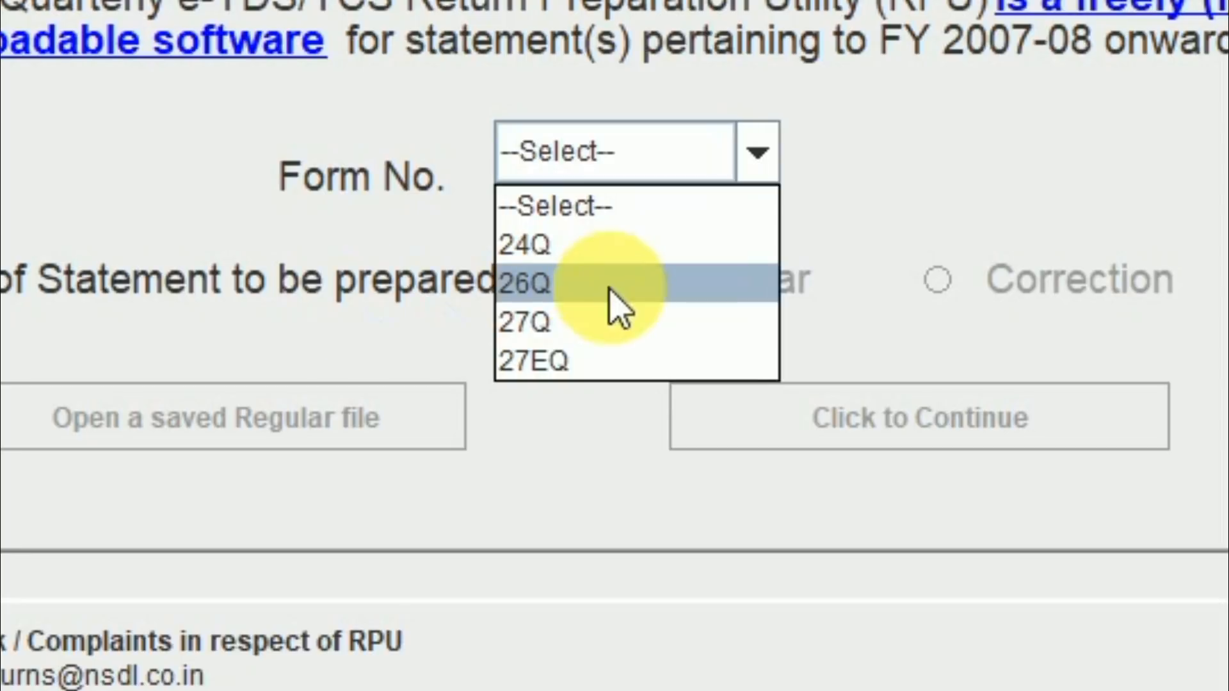
{"action": "left_click", "coordinate": [603, 289]}
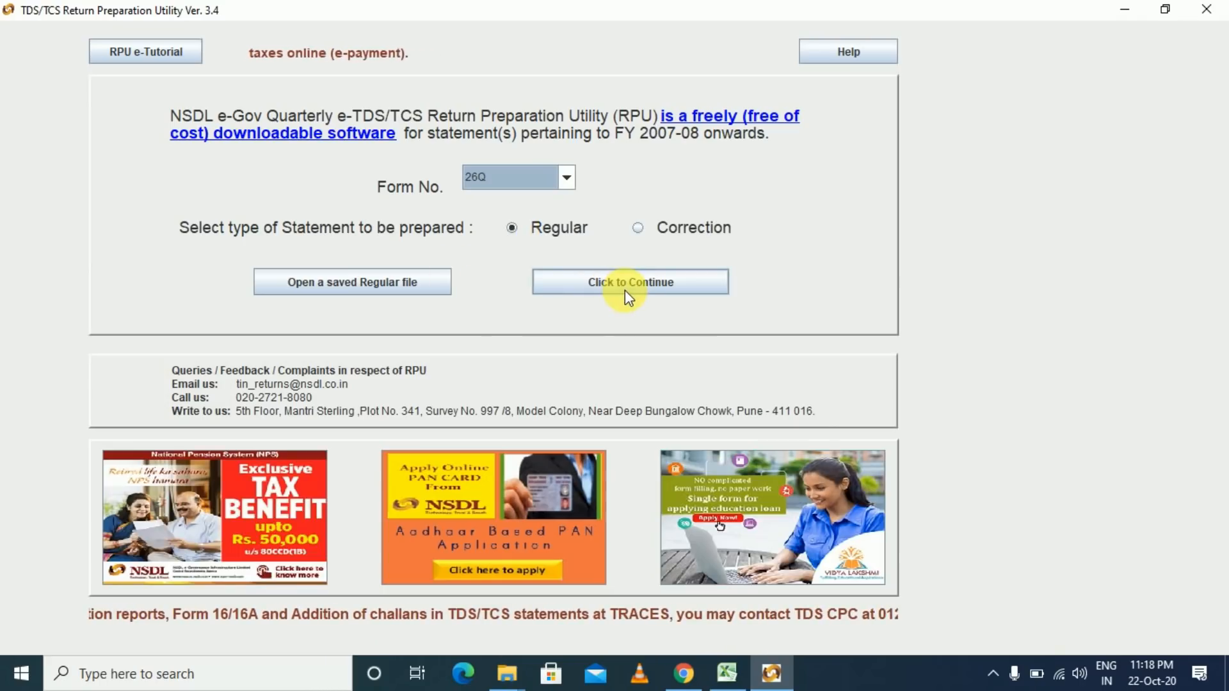
- Continue into the blank 26Q form and work through the deductor's PAN, name and address fields
{"action": "left_click", "coordinate": [635, 288]}
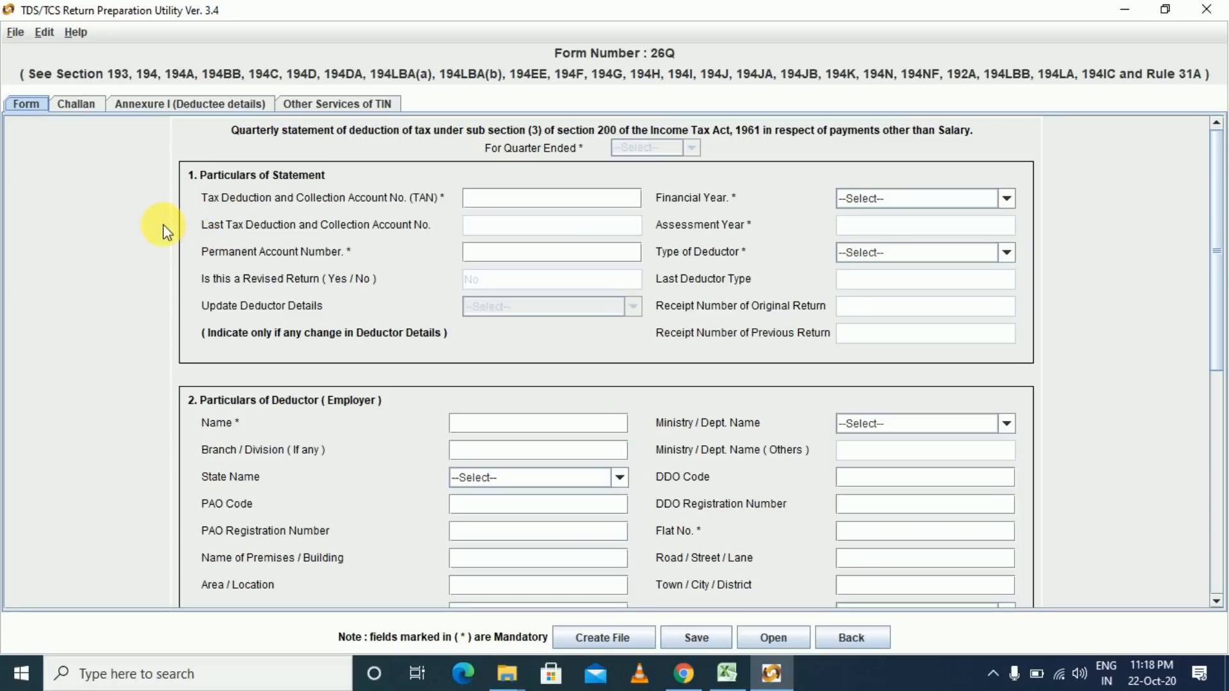
{"action": "key", "text": "ctrl+1"}
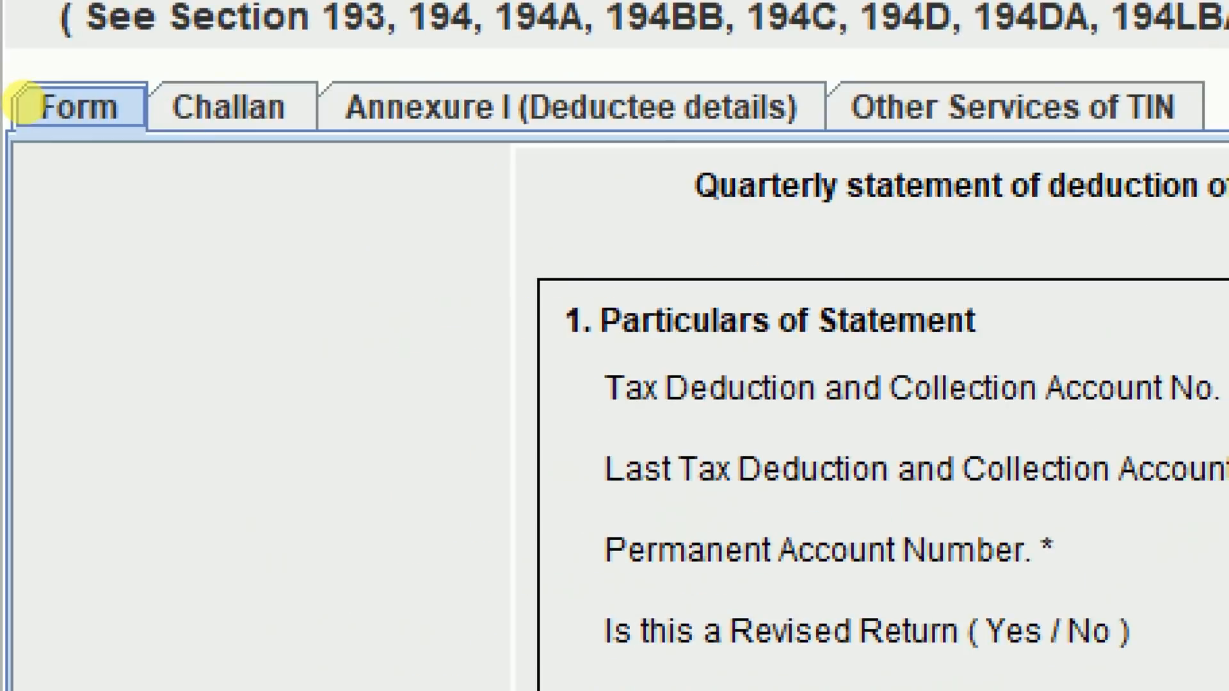
{"action": "left_click", "coordinate": [24, 103]}
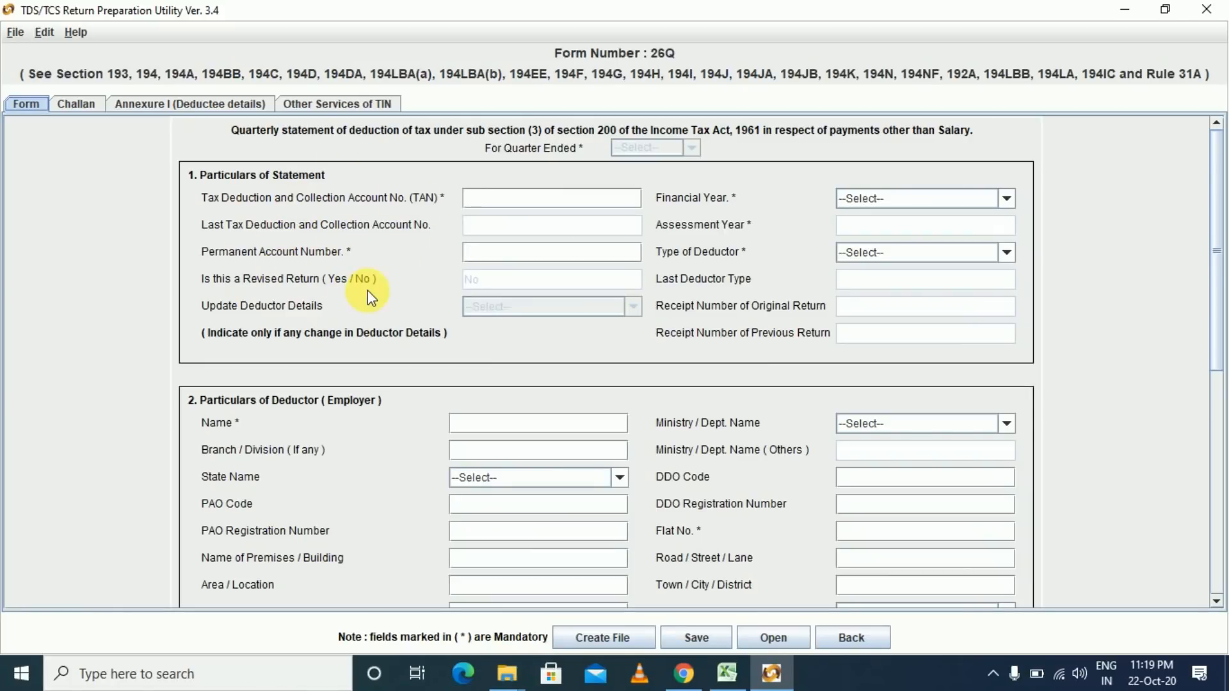
{"action": "scroll", "coordinate": [367, 290], "scroll_direction": "down", "scroll_amount": 3}
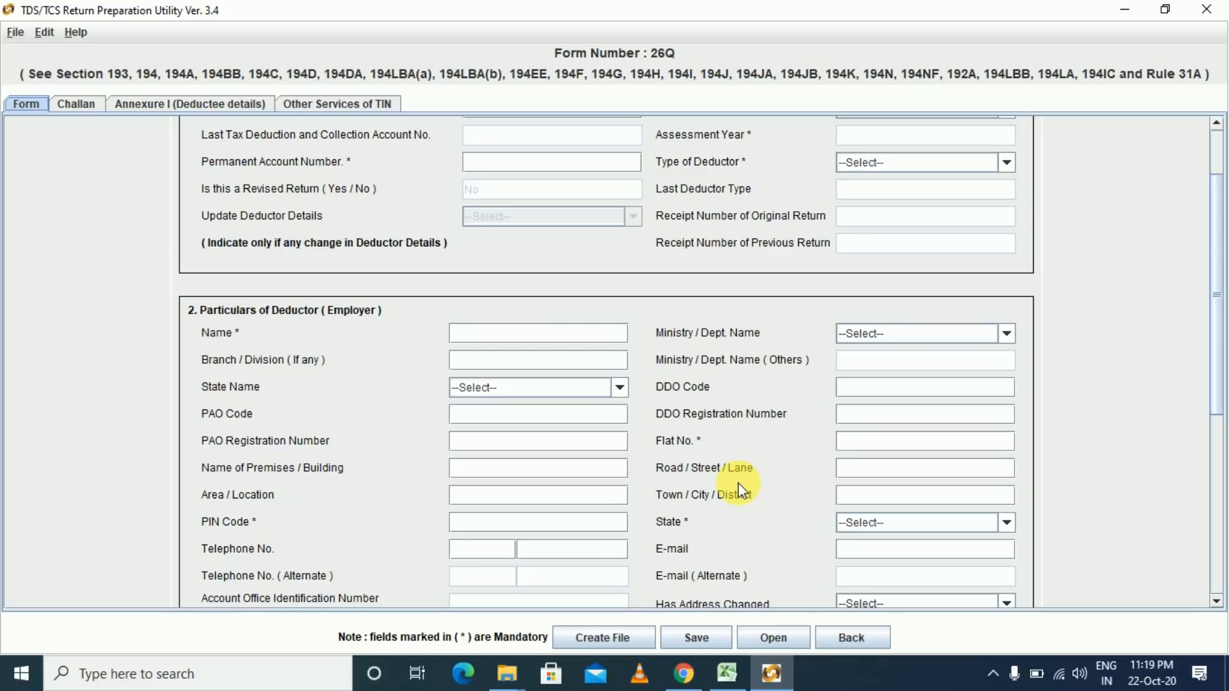
{"action": "scroll", "coordinate": [739, 483], "scroll_direction": "down", "scroll_amount": 3}
{"action": "scroll", "coordinate": [739, 487], "scroll_direction": "down", "scroll_amount": 3}
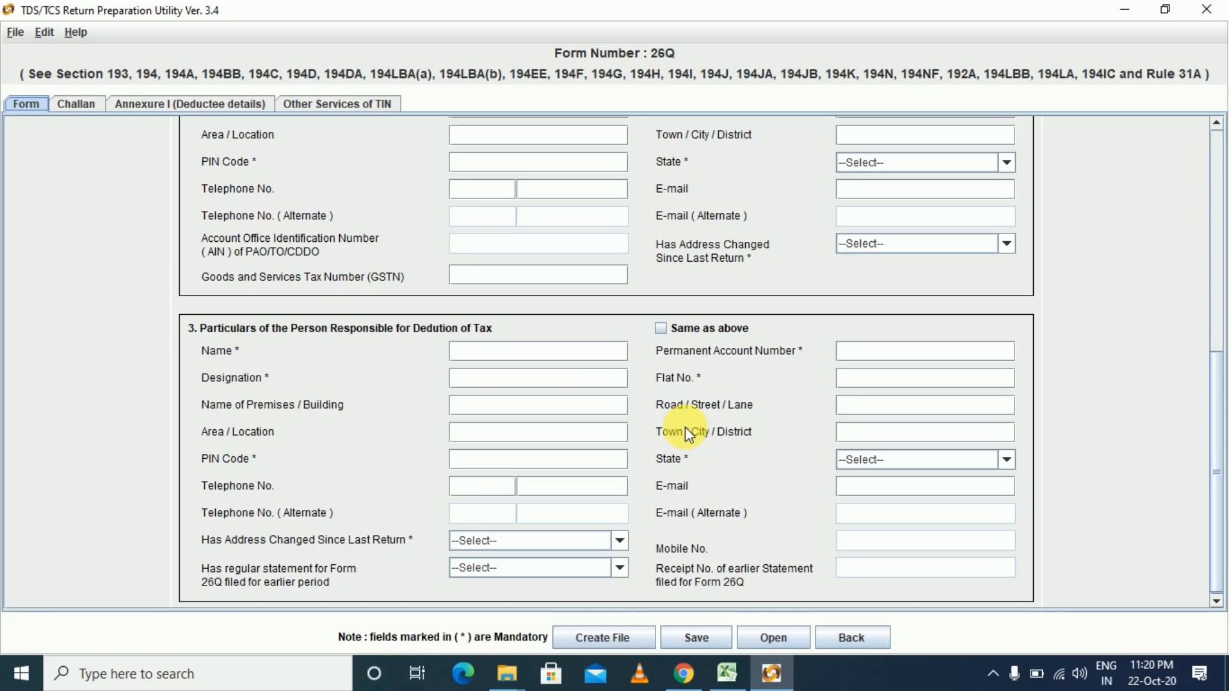
{"action": "scroll", "coordinate": [685, 429], "scroll_direction": "up", "scroll_amount": 5}
{"action": "scroll", "coordinate": [685, 427], "scroll_direction": "up", "scroll_amount": 3}
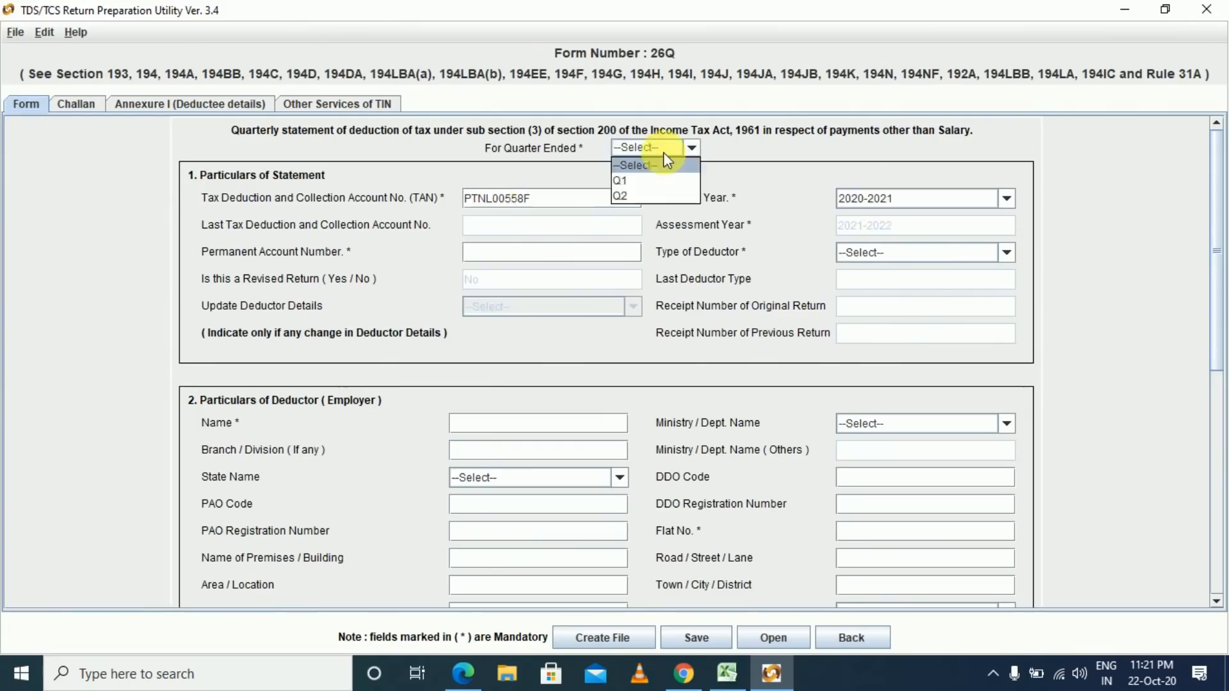
{"action": "scroll", "coordinate": [704, 467], "scroll_direction": "down", "scroll_amount": 6}
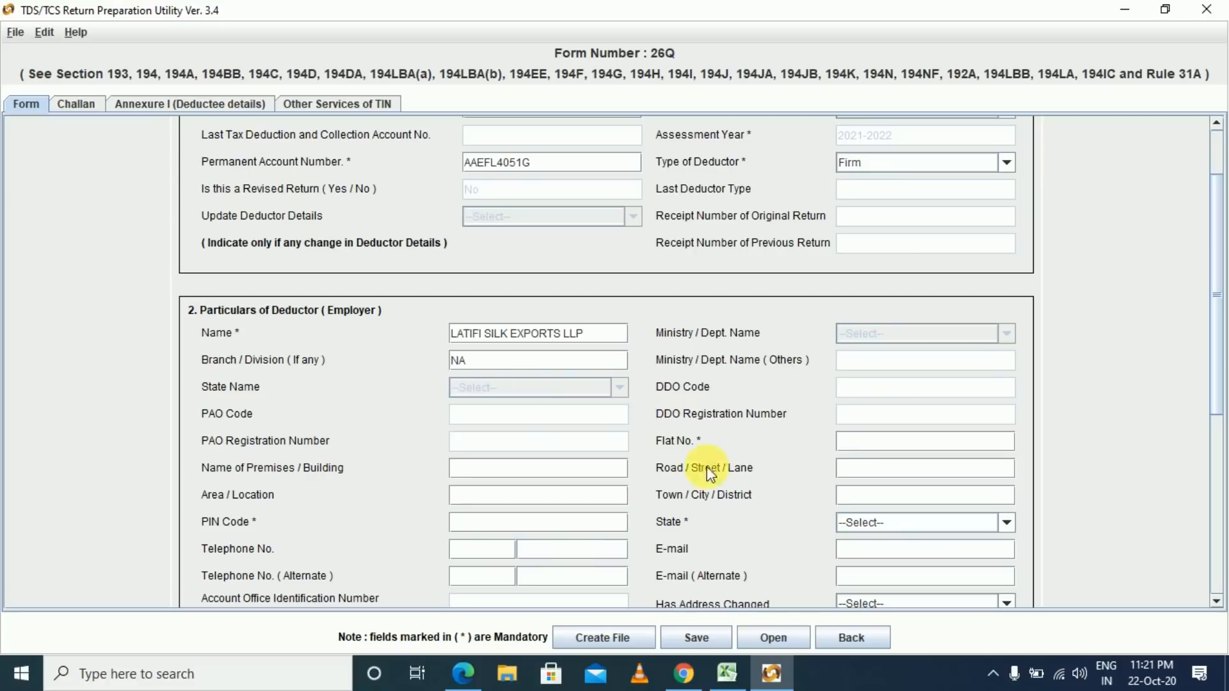
{"action": "scroll", "coordinate": [1066, 387], "scroll_direction": "down", "scroll_amount": 5}
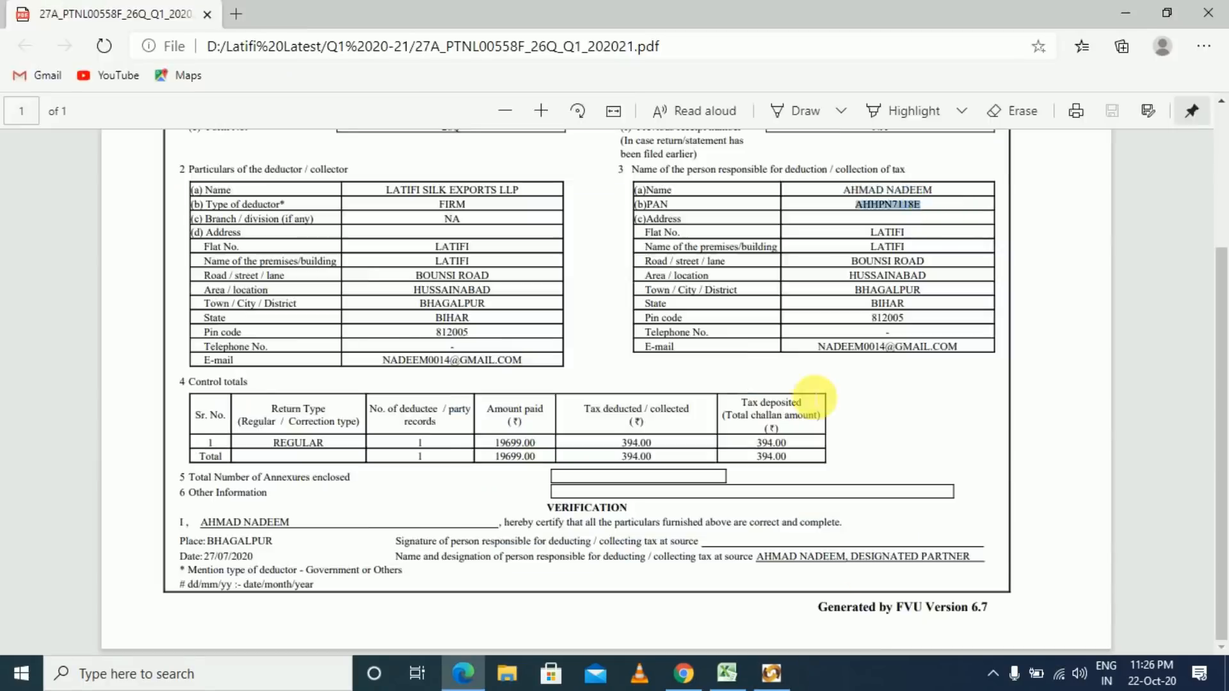
- Tick Same as above so the responsible person uses the deductor's address
{"action": "left_click", "coordinate": [882, 539]}
{"action": "scroll", "coordinate": [1094, 508], "scroll_direction": "down", "scroll_amount": 7}
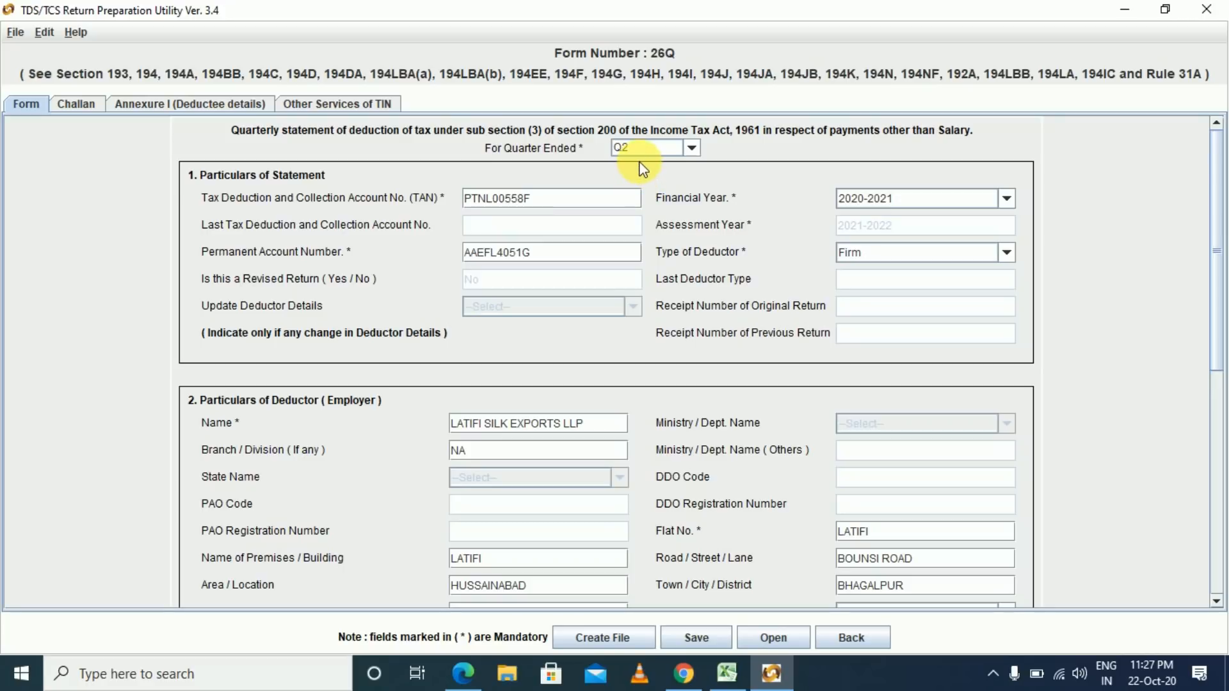
- Keep Firm as deductor type and complete the responsible person as Designated Partner
{"action": "left_click", "coordinate": [851, 252]}
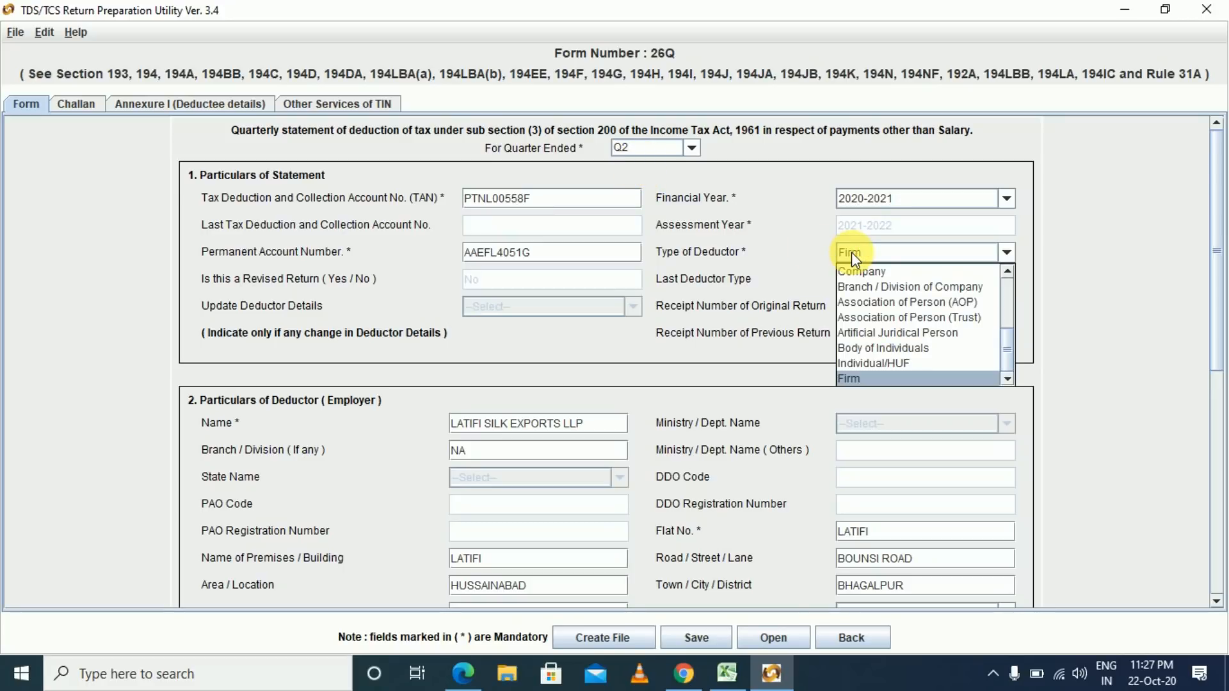
{"action": "left_click", "coordinate": [851, 252]}
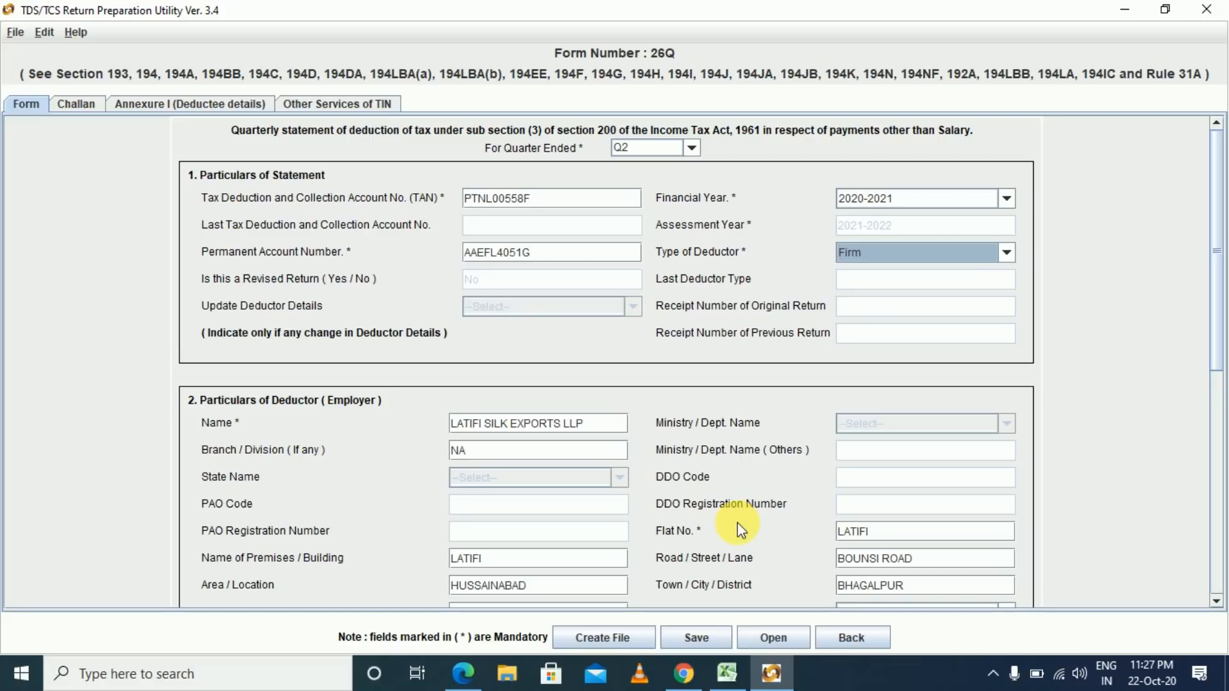
{"action": "scroll", "coordinate": [740, 529], "scroll_direction": "down", "scroll_amount": 10}
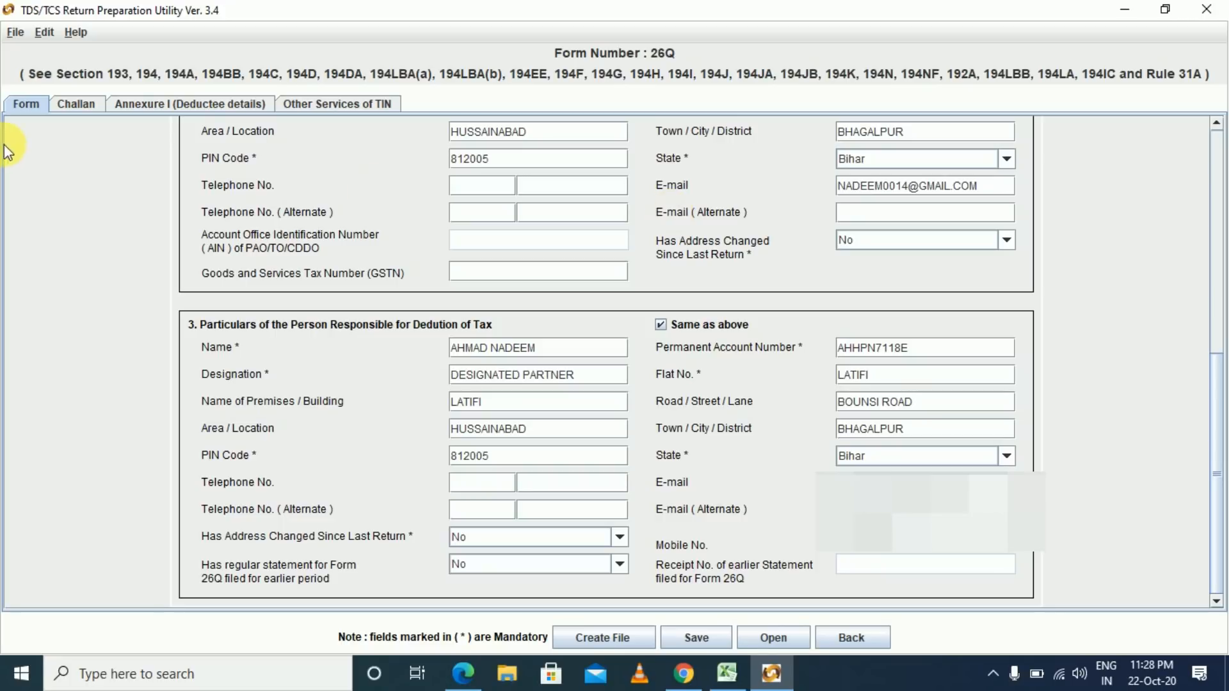
{"action": "left_click", "coordinate": [73, 105]}
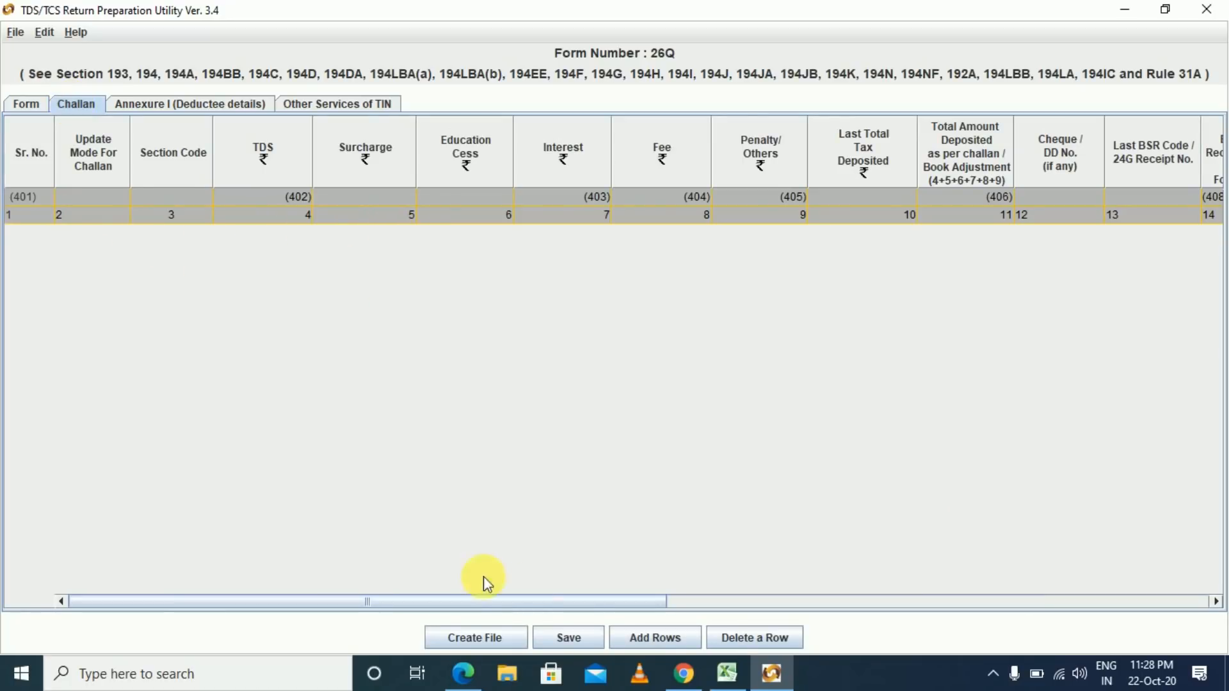
- Add 2 challan rows to the table and select row 1's TDS cell
{"action": "left_click", "coordinate": [666, 645]}
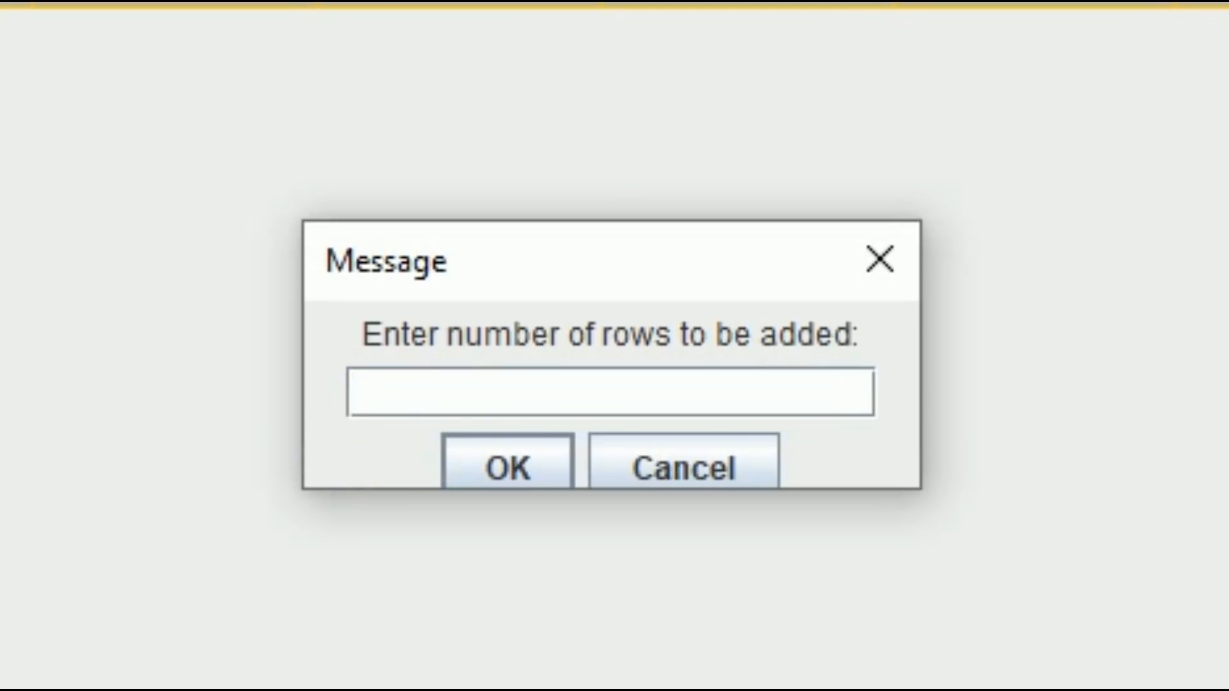
{"action": "type", "text": "2"}
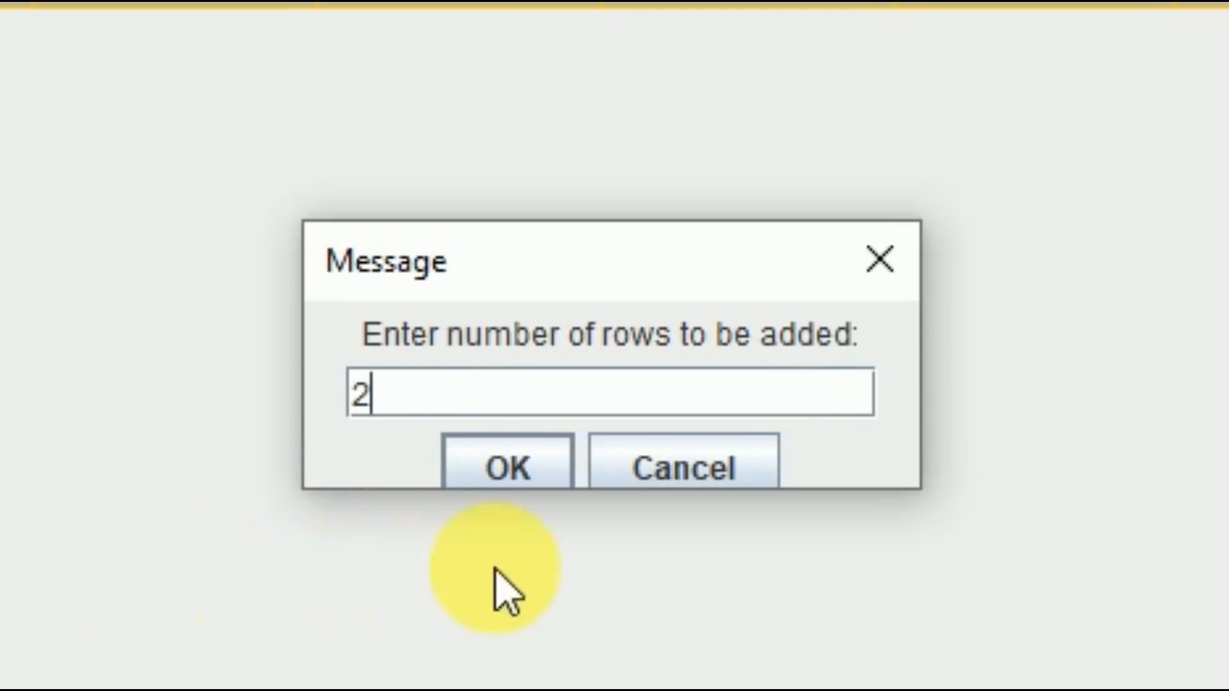
{"action": "left_click", "coordinate": [521, 479]}
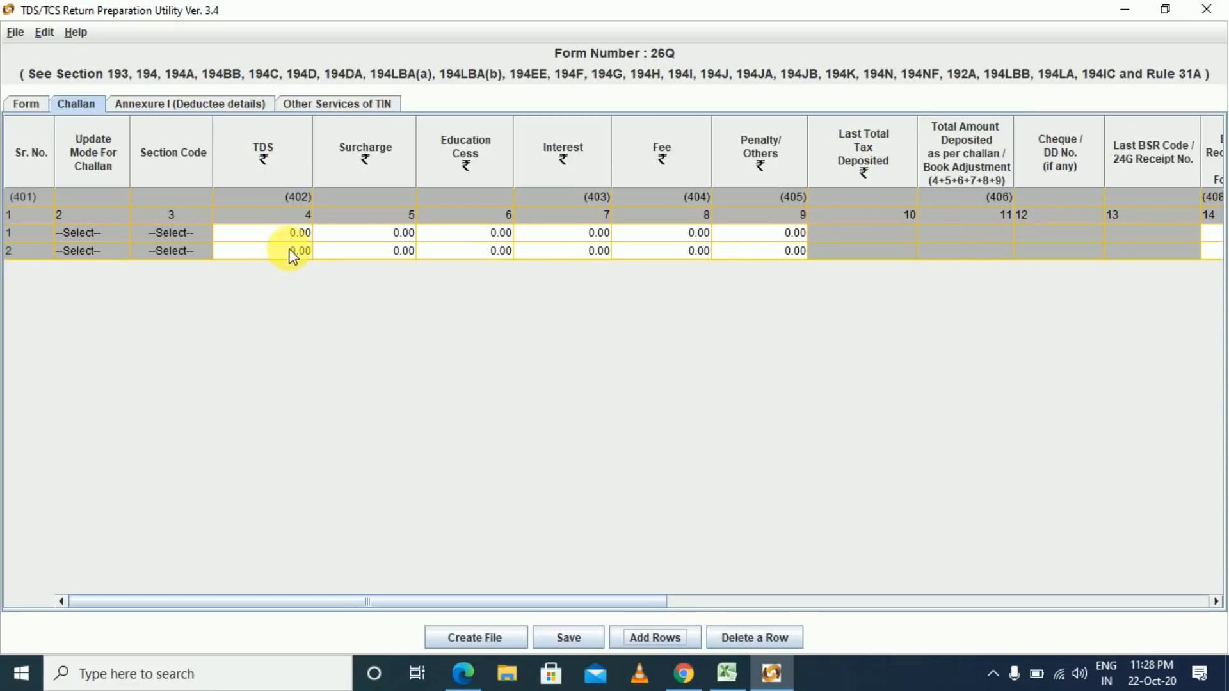
{"action": "left_click", "coordinate": [292, 234]}
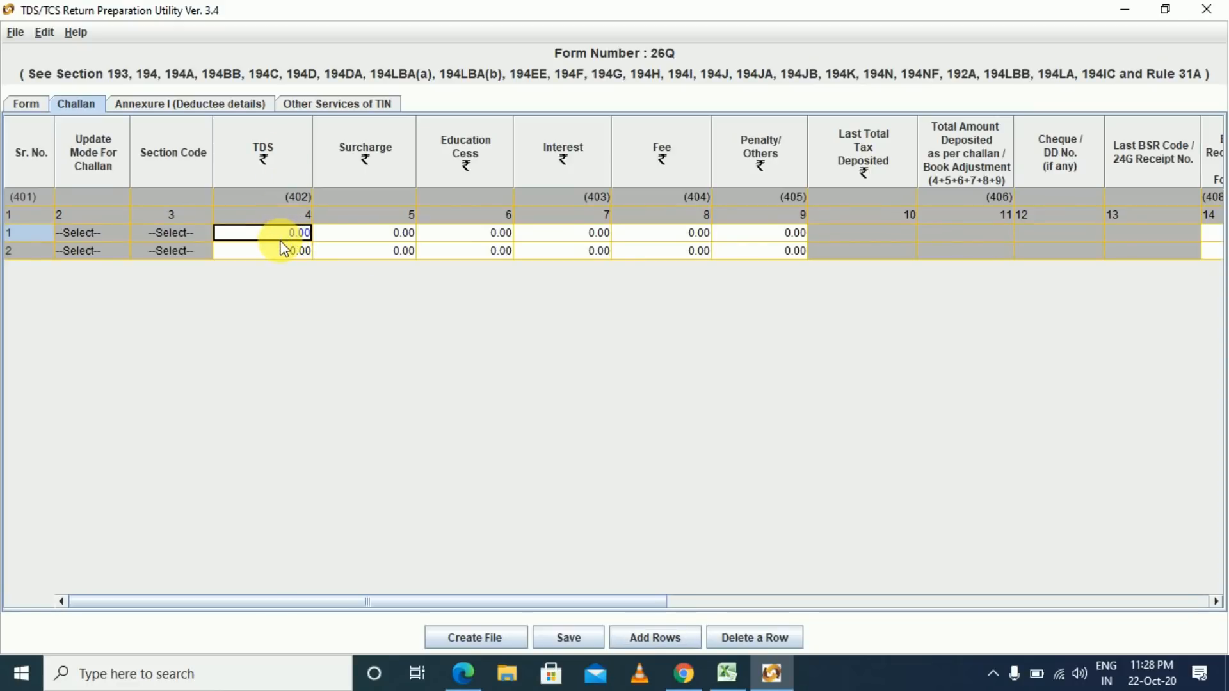
- In Excel, inspect the July TDS total of 2787 and its =SUM(F16:F17) formula
{"action": "key", "text": "alt+Tab"}
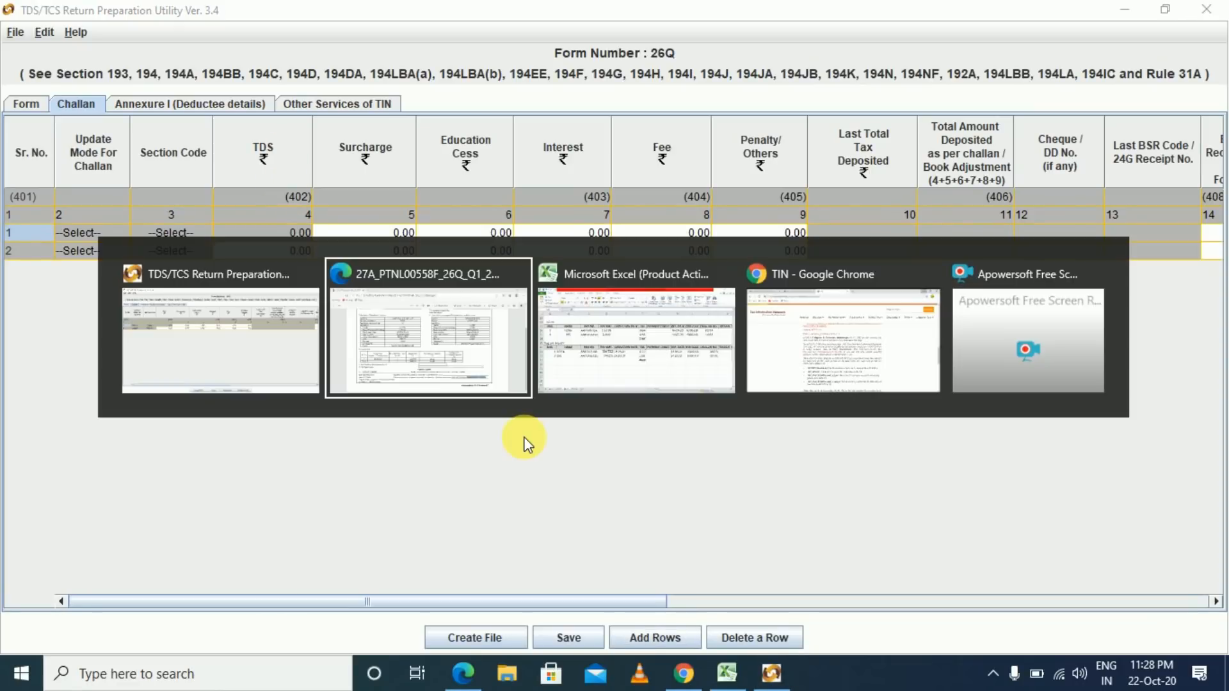
{"action": "key", "text": "alt+Tab"}
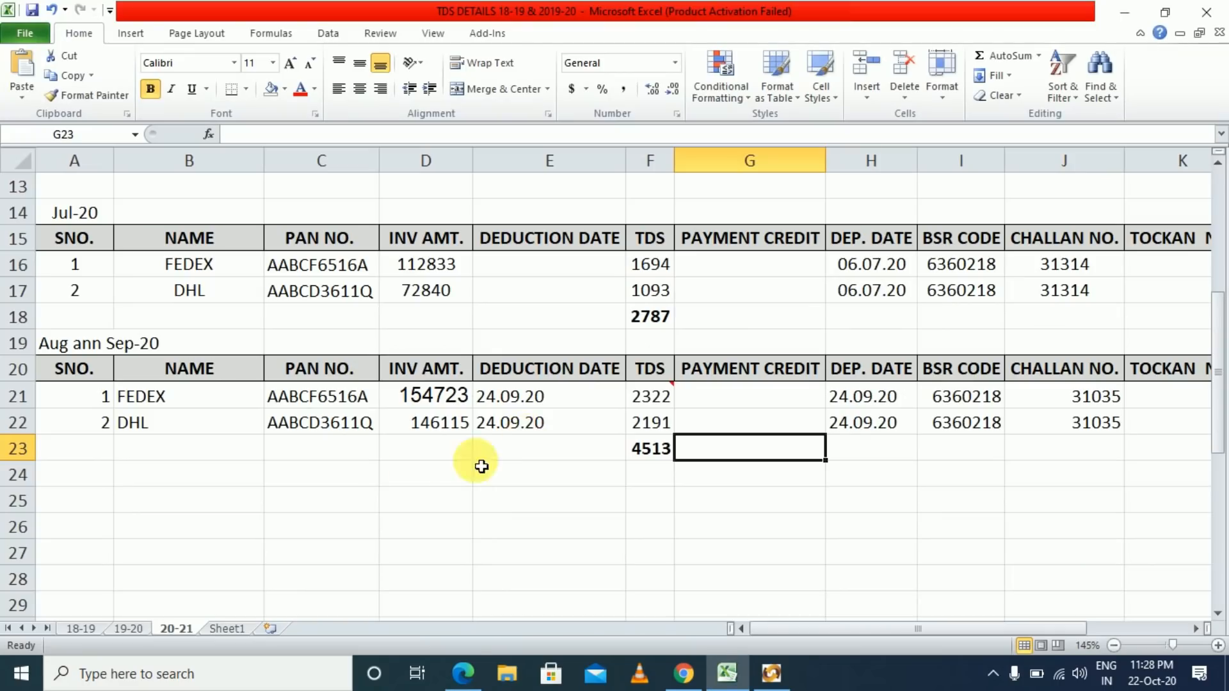
{"action": "scroll", "coordinate": [294, 419], "scroll_direction": "up", "scroll_amount": 2}
{"action": "scroll", "coordinate": [286, 419], "scroll_direction": "down", "scroll_amount": 2}
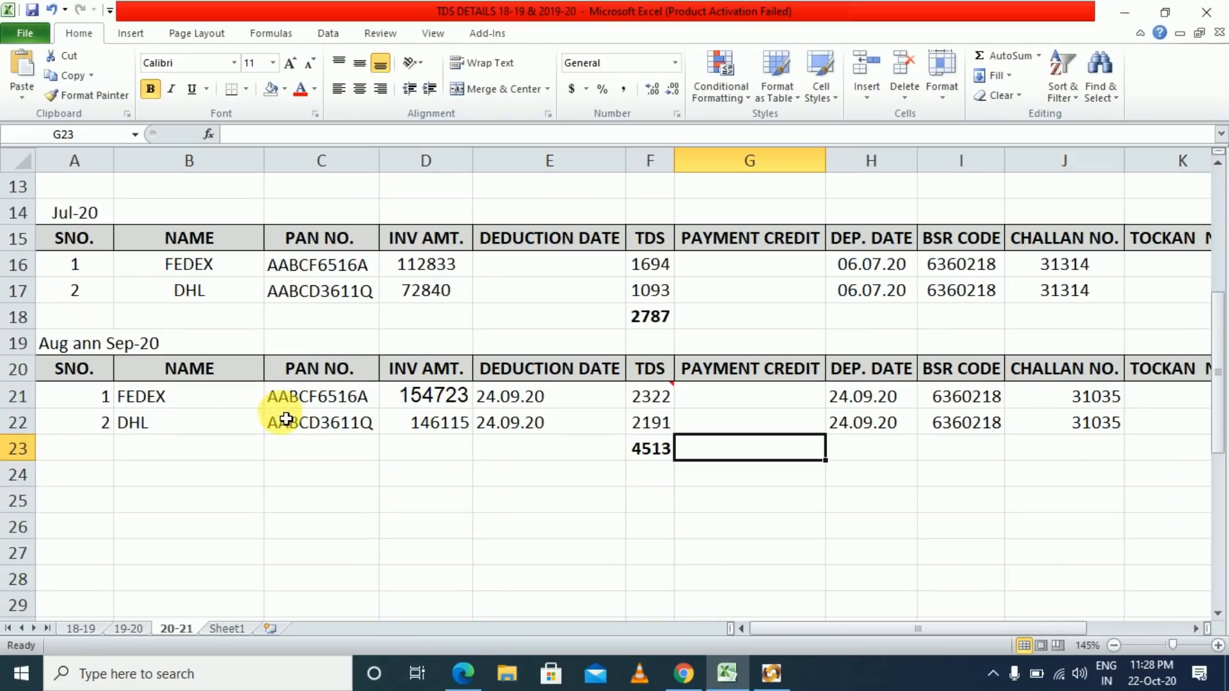
{"action": "left_click", "coordinate": [656, 324]}
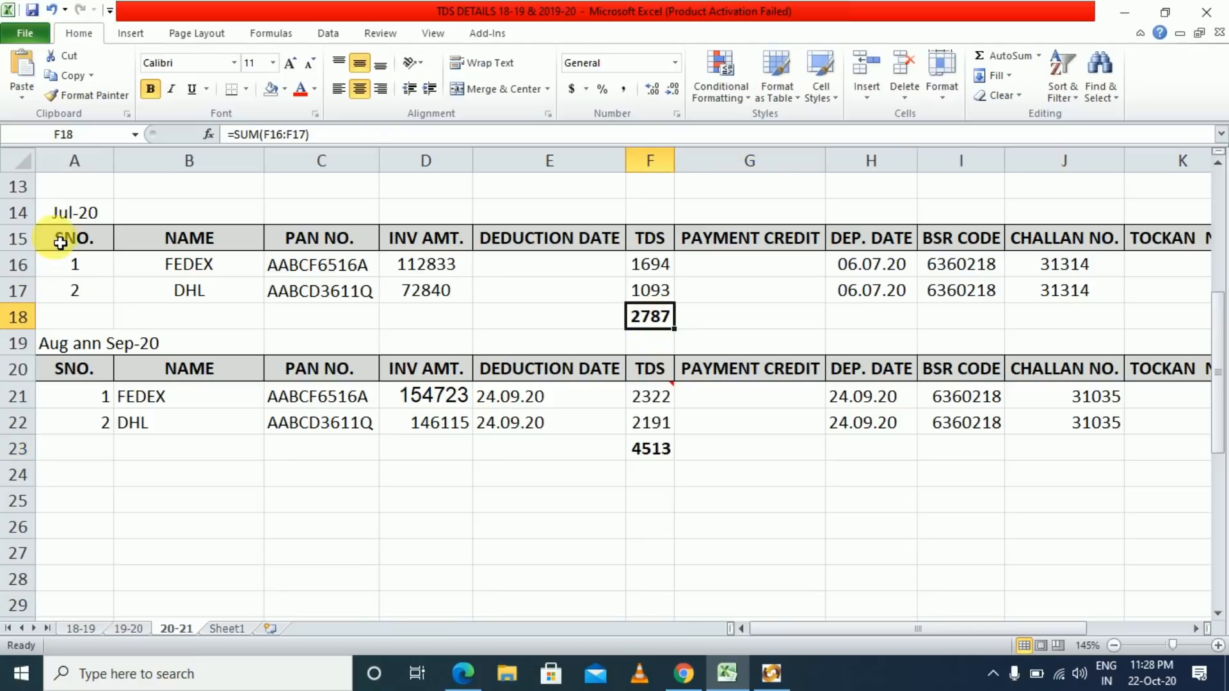
{"action": "left_click", "coordinate": [82, 292]}
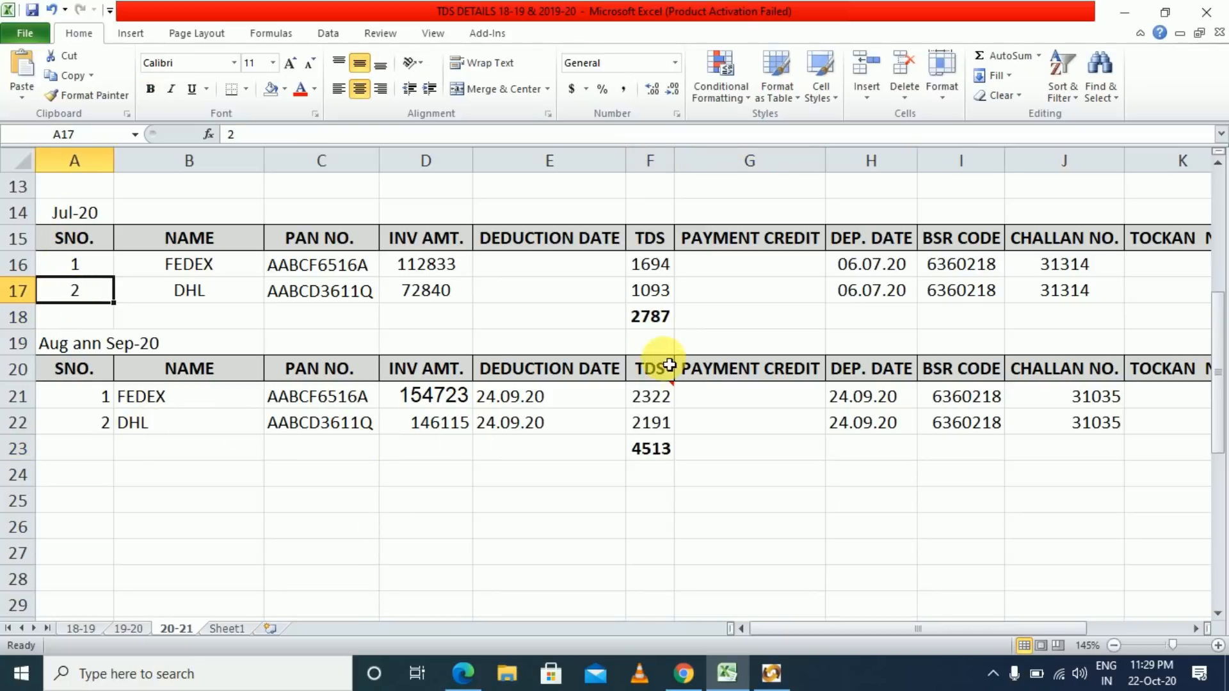
{"action": "left_click", "coordinate": [650, 319]}
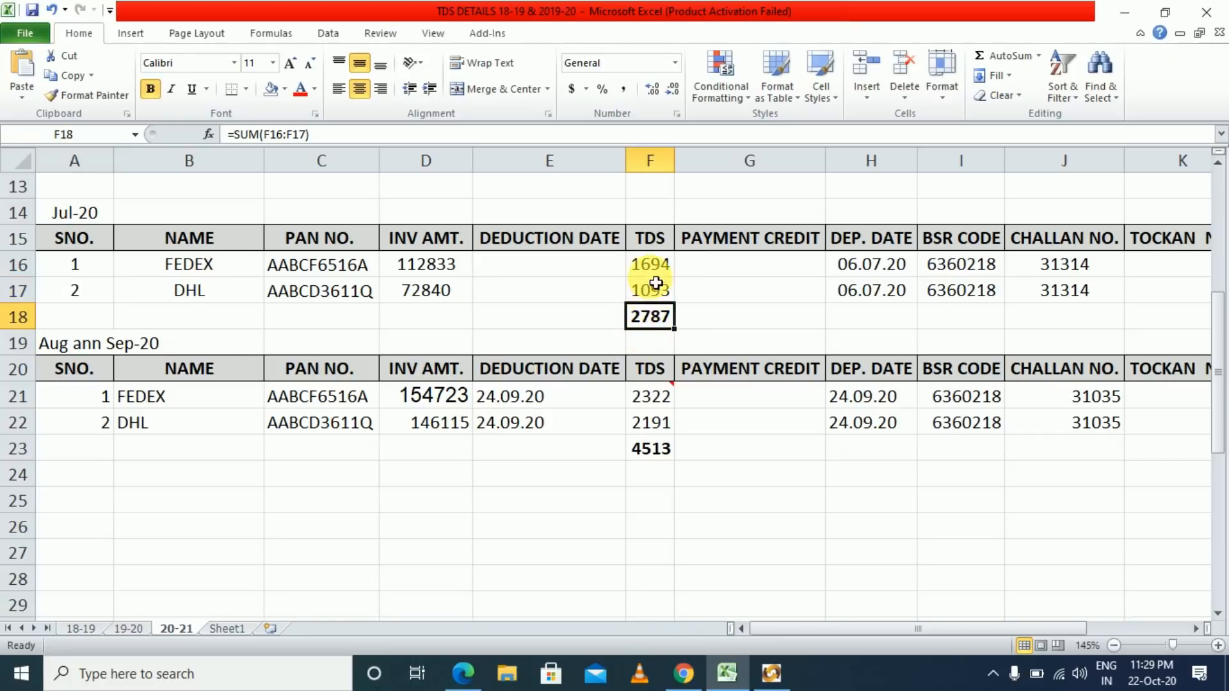
- Confirm FEDEX's 1694 and DHL's 1093 July TDS add up to the 2787 total
{"action": "left_click", "coordinate": [650, 264]}
{"action": "left_click", "coordinate": [651, 323]}
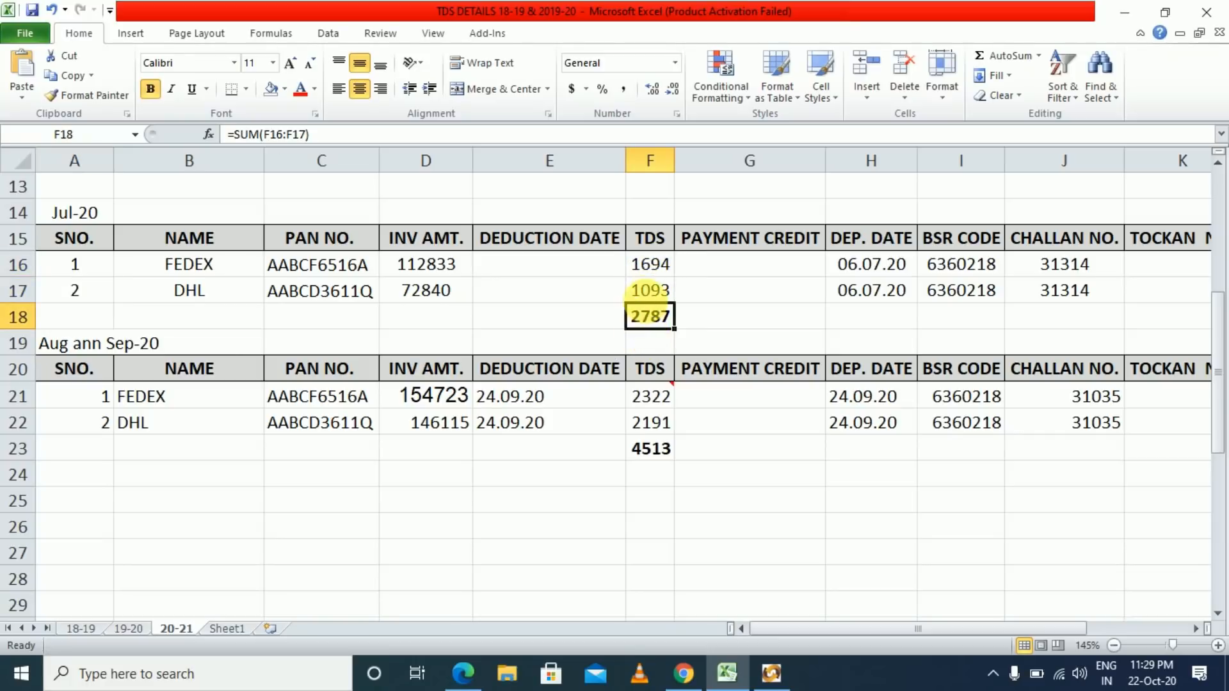
{"action": "left_click", "coordinate": [650, 290]}
{"action": "left_click", "coordinate": [648, 262]}
{"action": "left_click", "coordinate": [648, 292]}
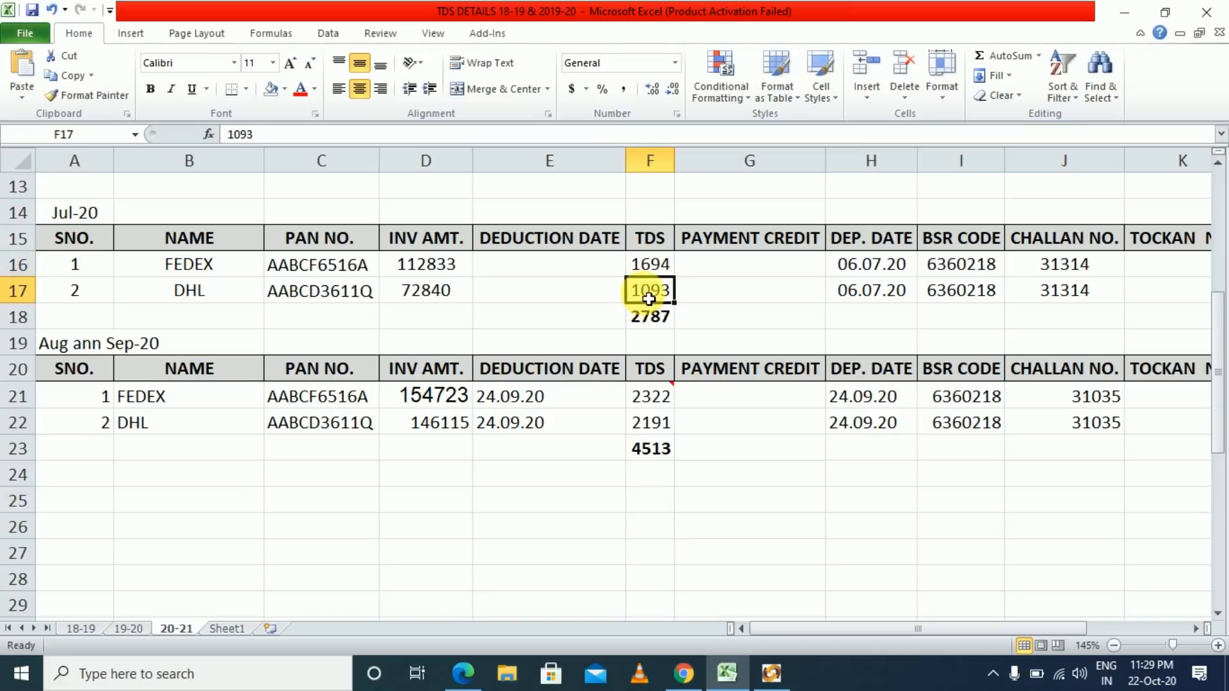
{"action": "left_click", "coordinate": [649, 264]}
{"action": "left_click", "coordinate": [653, 294]}
{"action": "left_click", "coordinate": [647, 316]}
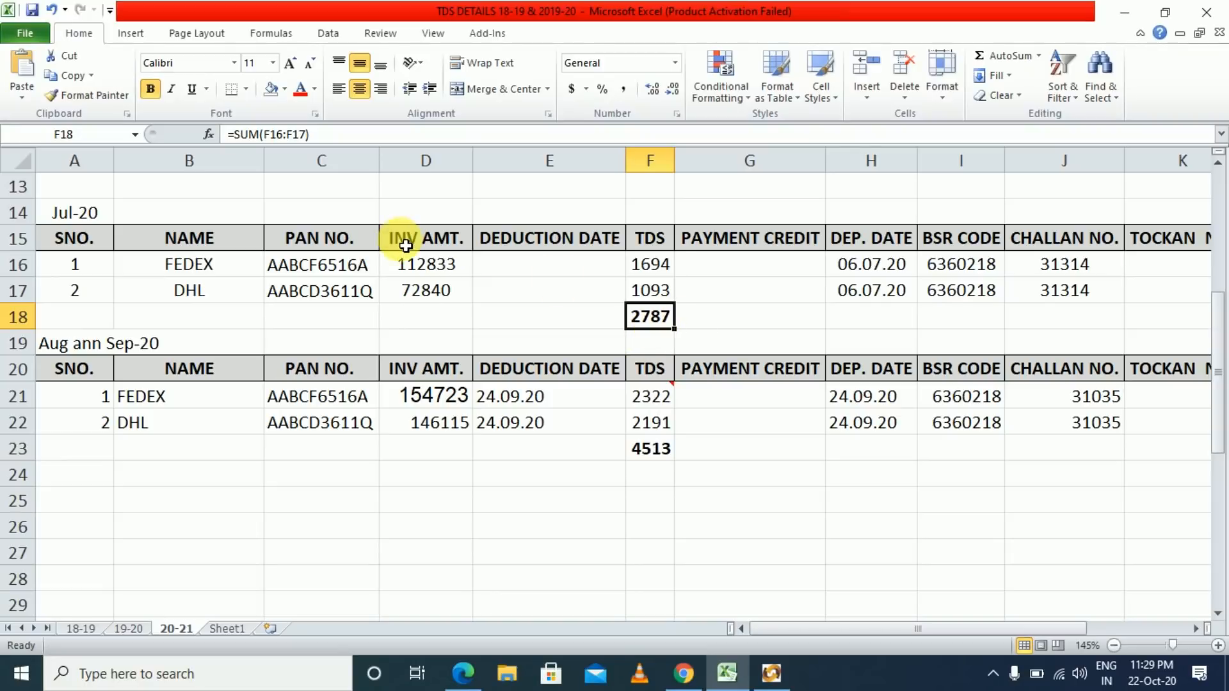
{"action": "key", "text": "alt+Tab"}
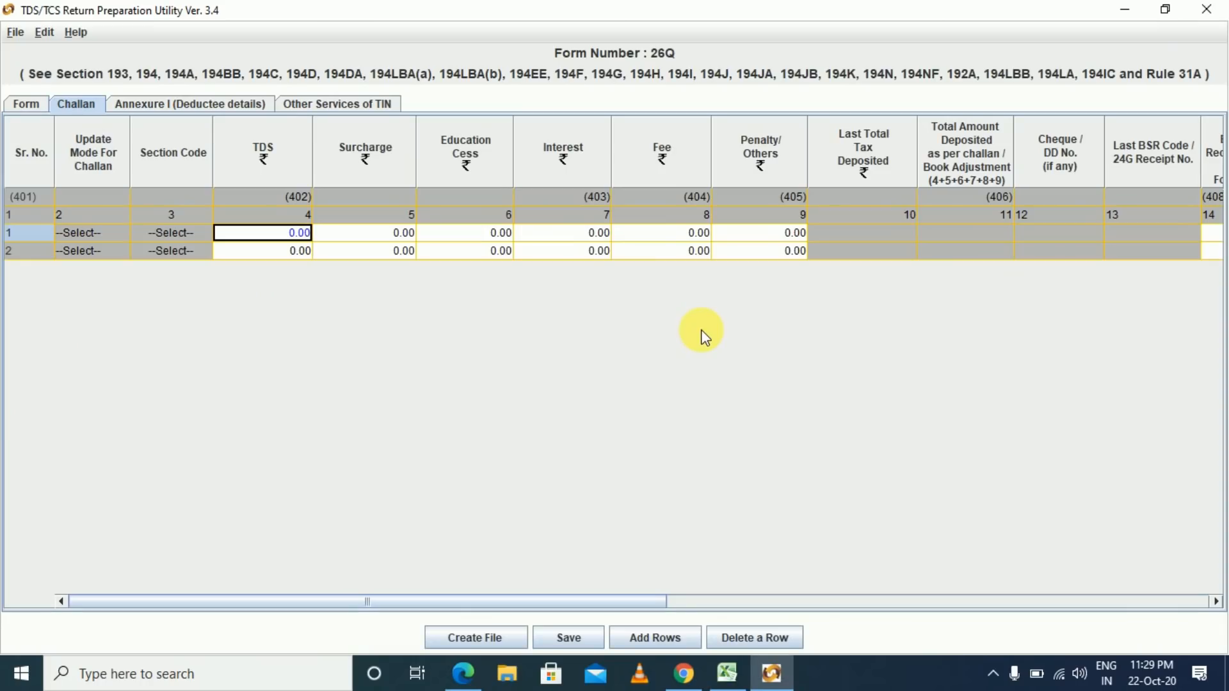
- Enter 2787 as challan row 1's TDS, then move to its BSR Code column
{"action": "type", "text": "2787"}
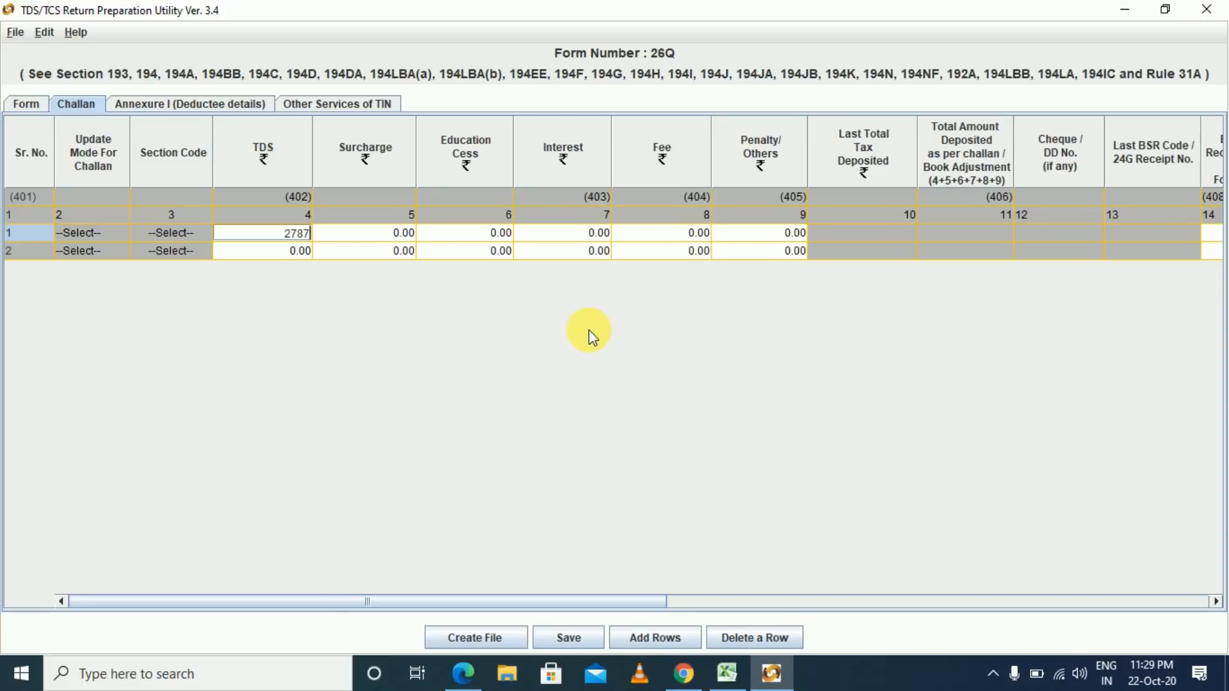
{"action": "key", "text": "Tab"}
{"action": "key", "text": "Tab"}
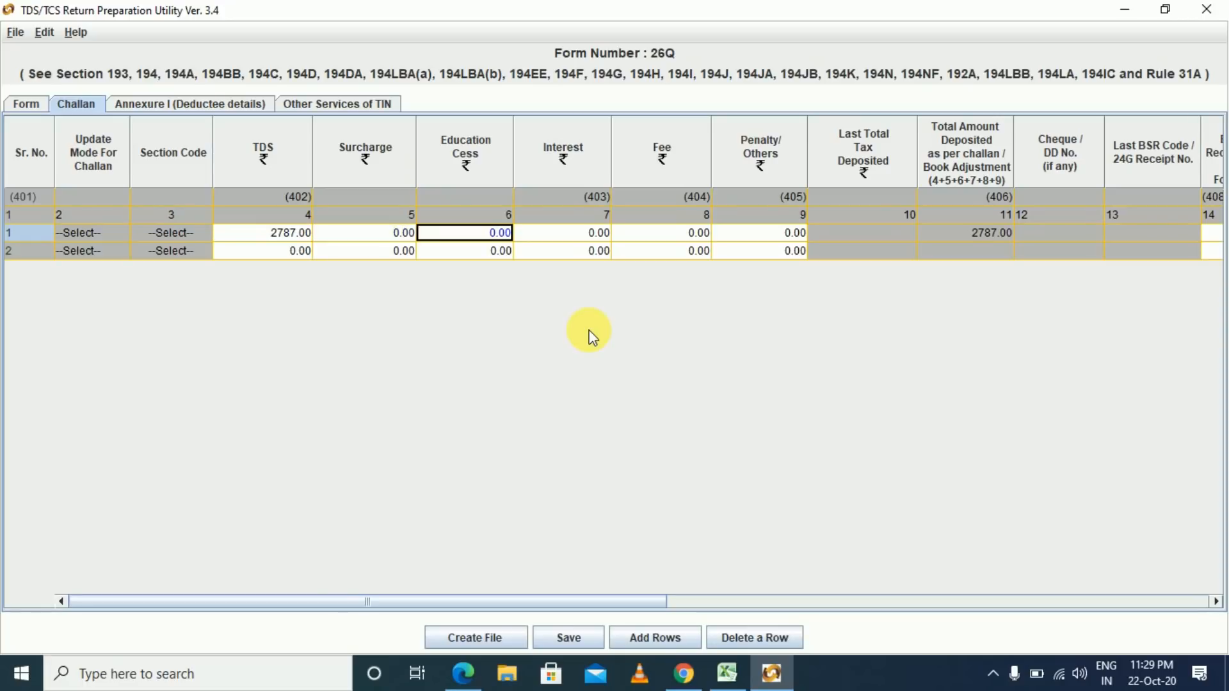
{"action": "key", "text": "Tab"}
{"action": "key", "text": "Tab"}
{"action": "key", "text": "Tab"}
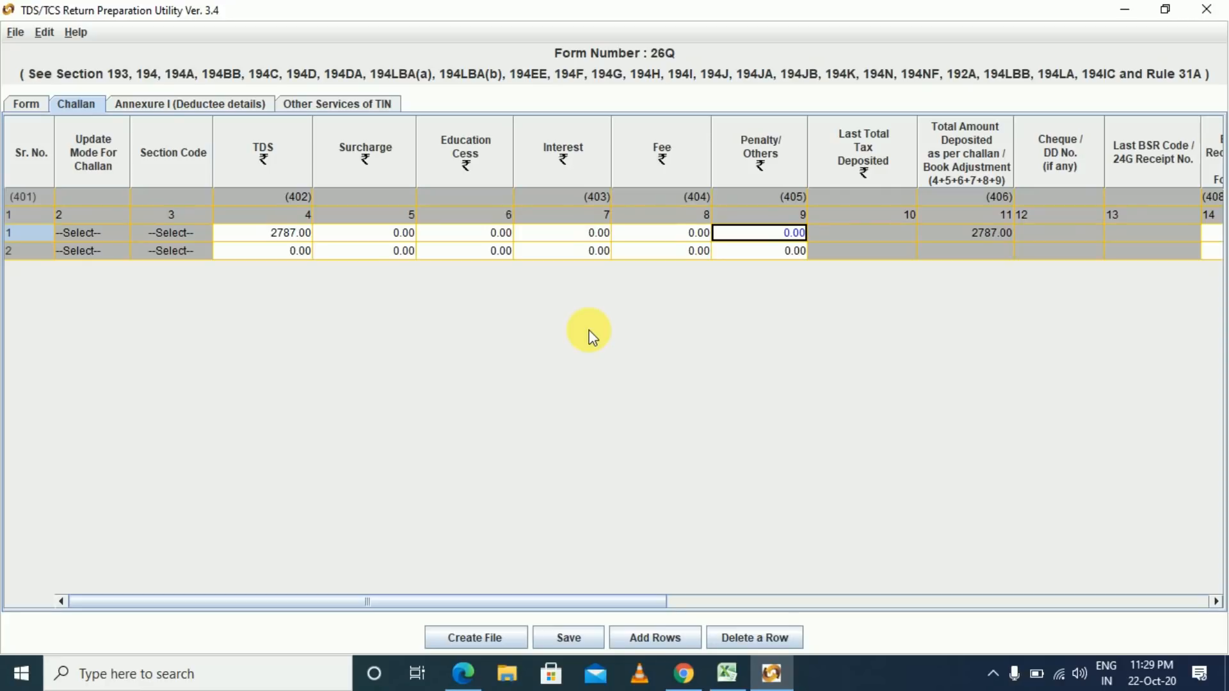
{"action": "key", "text": "Tab"}
{"action": "key", "text": "Tab"}
{"action": "key", "text": "Tab"}
{"action": "key", "text": "Tab"}
{"action": "key", "text": "Tab"}
{"action": "key", "text": "Tab"}
{"action": "key", "text": "Tab"}
{"action": "key", "text": "Tab"}
{"action": "key", "text": "Tab"}
{"action": "key", "text": "Tab"}
{"action": "key", "text": "Tab"}
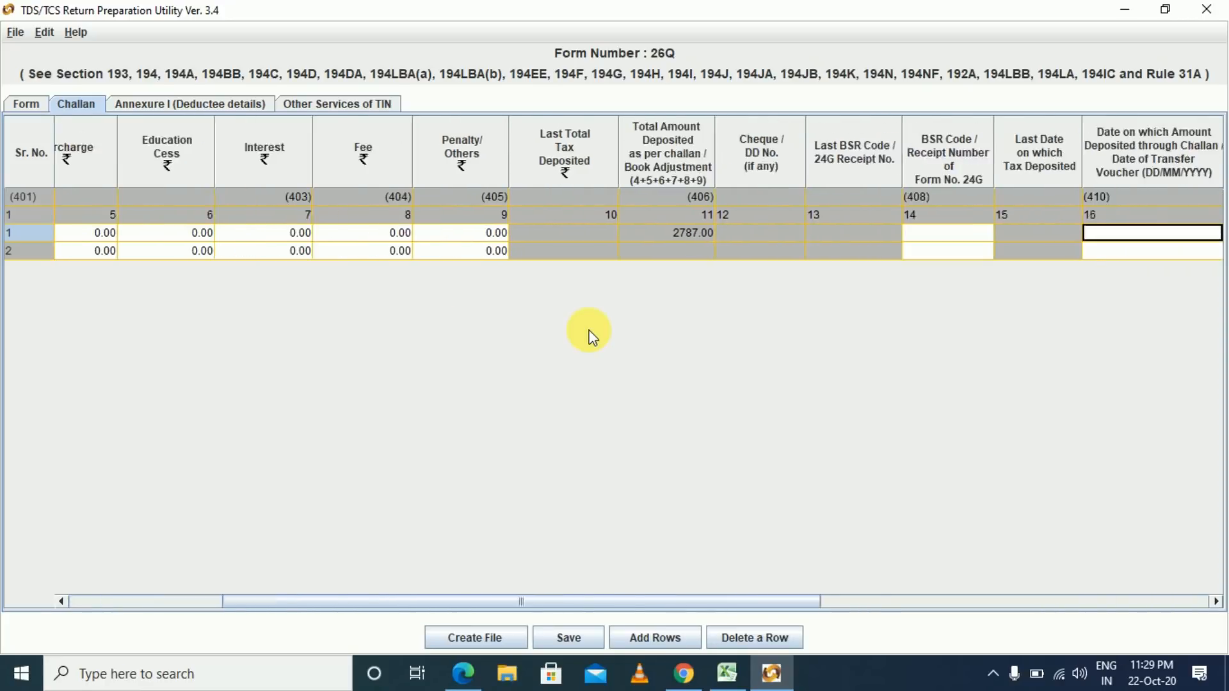
{"action": "key", "text": "shift+Tab"}
{"action": "key", "text": "shift+Tab"}
{"action": "key", "text": "shift+Tab"}
{"action": "key", "text": "shift+Tab"}
{"action": "key", "text": "shift+Tab"}
{"action": "key", "text": "shift+Tab"}
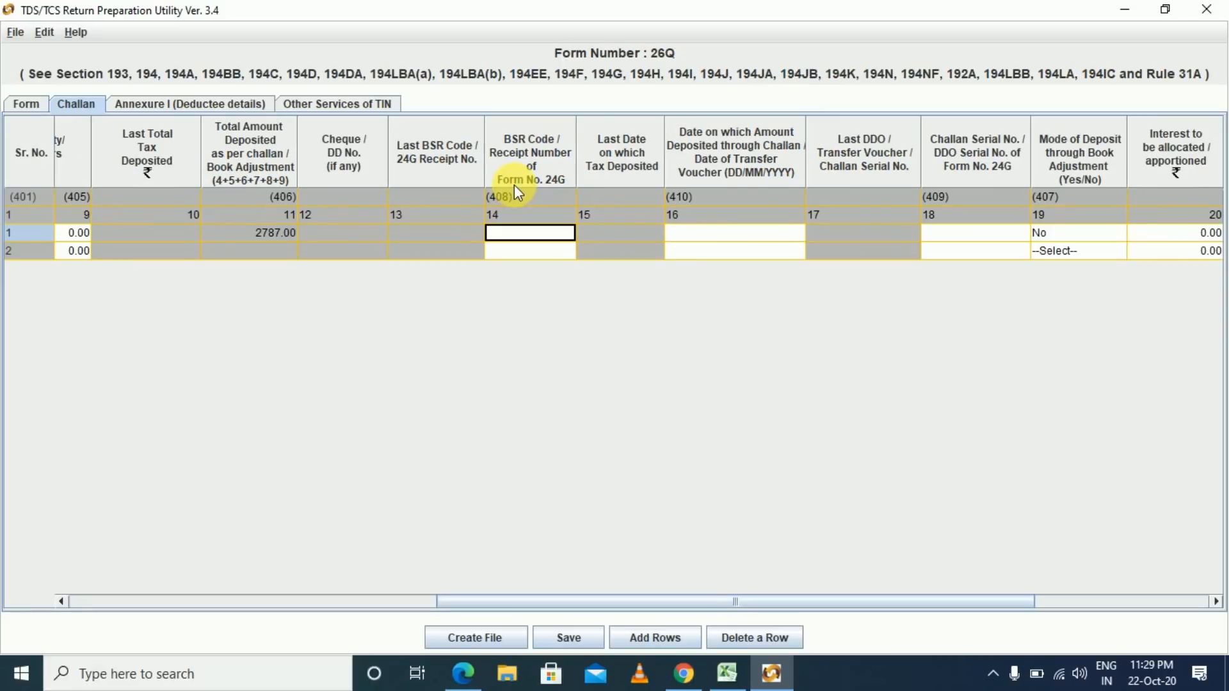
- Copy the July BSR code 6360218 from the Excel workbook into challan row 1
{"action": "key", "text": "alt+Tab"}
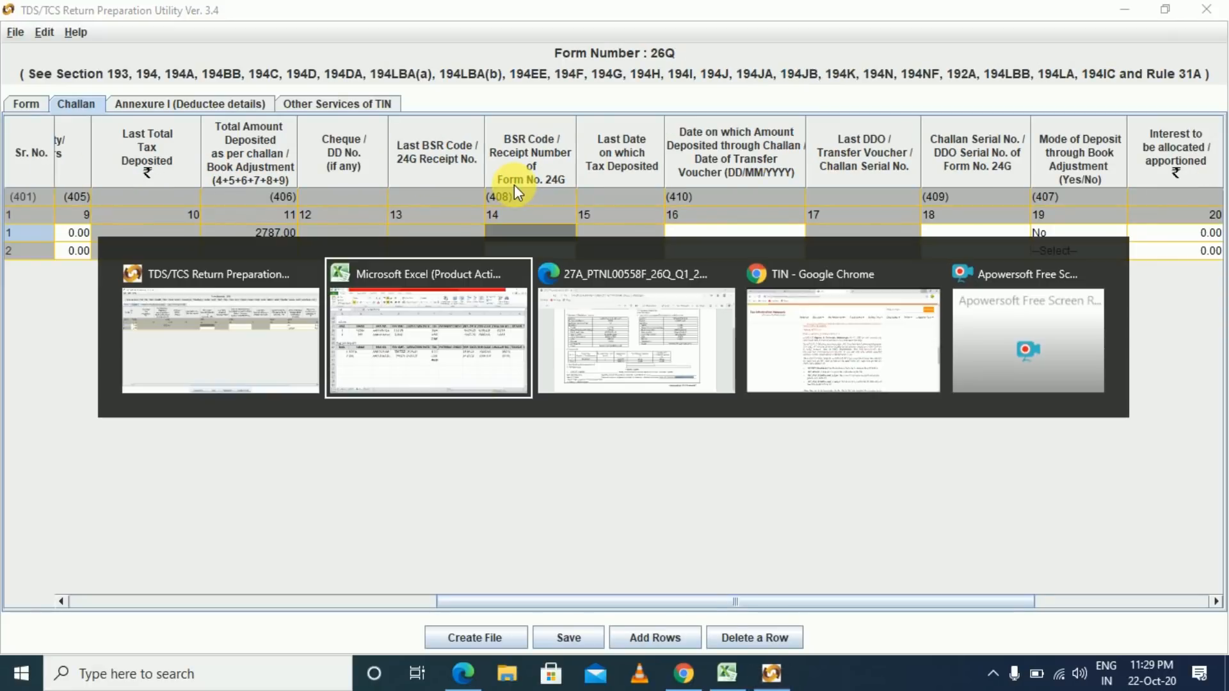
{"action": "key", "text": "Up"}
{"action": "key", "text": "Up"}
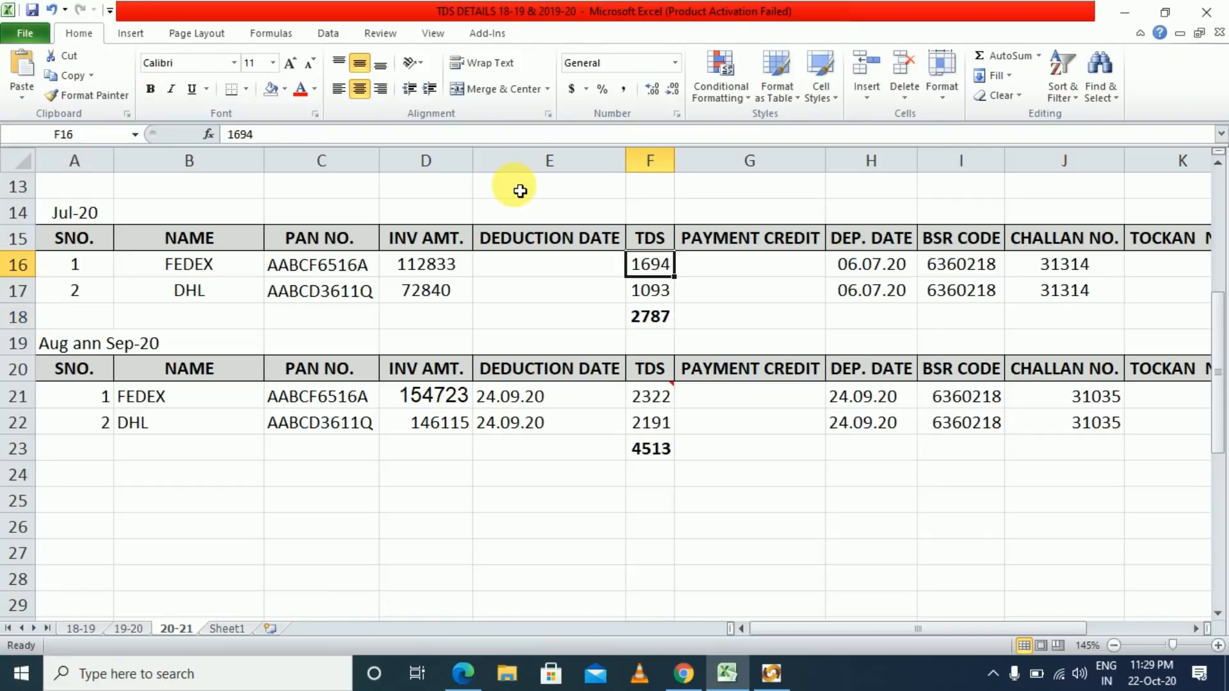
{"action": "key", "text": "Right"}
{"action": "key", "text": "Right"}
{"action": "key", "text": "Right"}
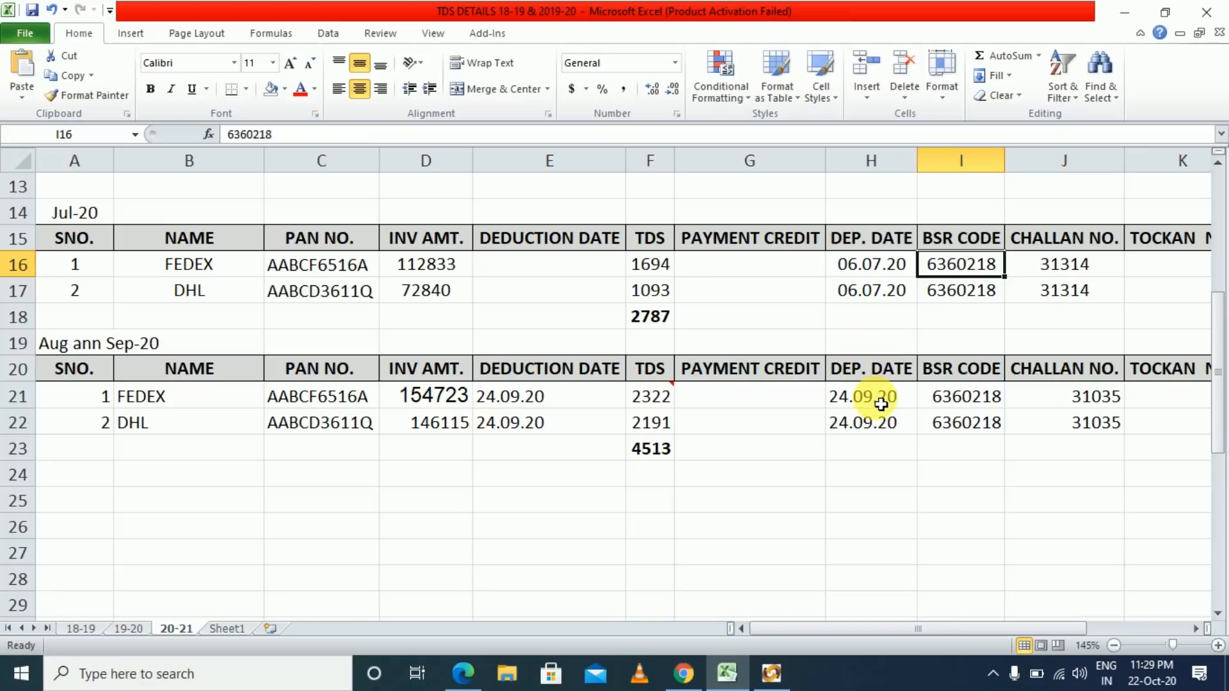
{"action": "key", "text": "ctrl+c"}
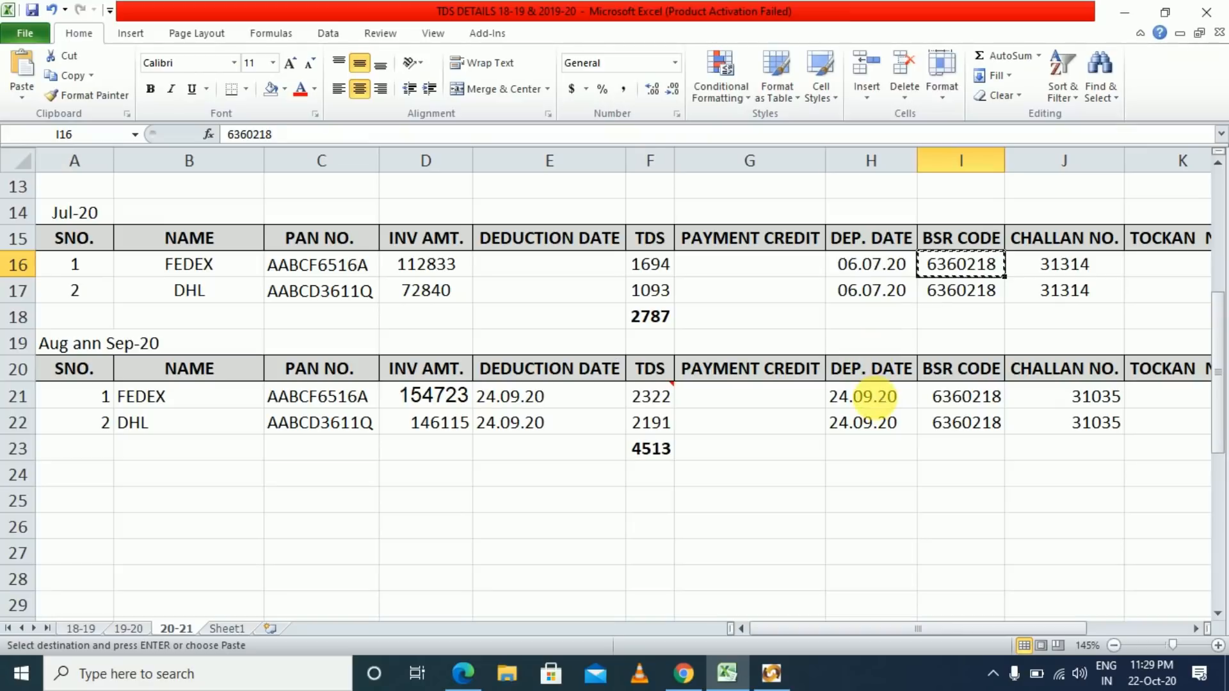
{"action": "key", "text": "alt+Tab"}
{"action": "key", "text": "ctrl+v"}
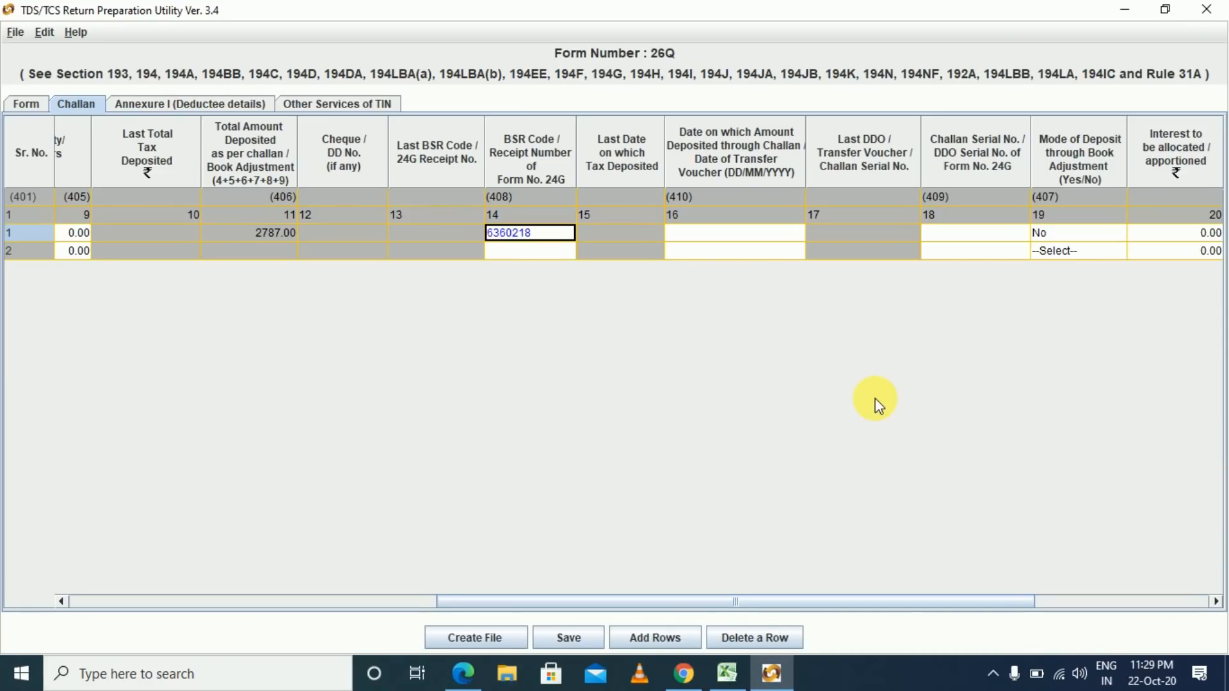
{"action": "key", "text": "Tab"}
{"action": "key", "text": "Tab"}
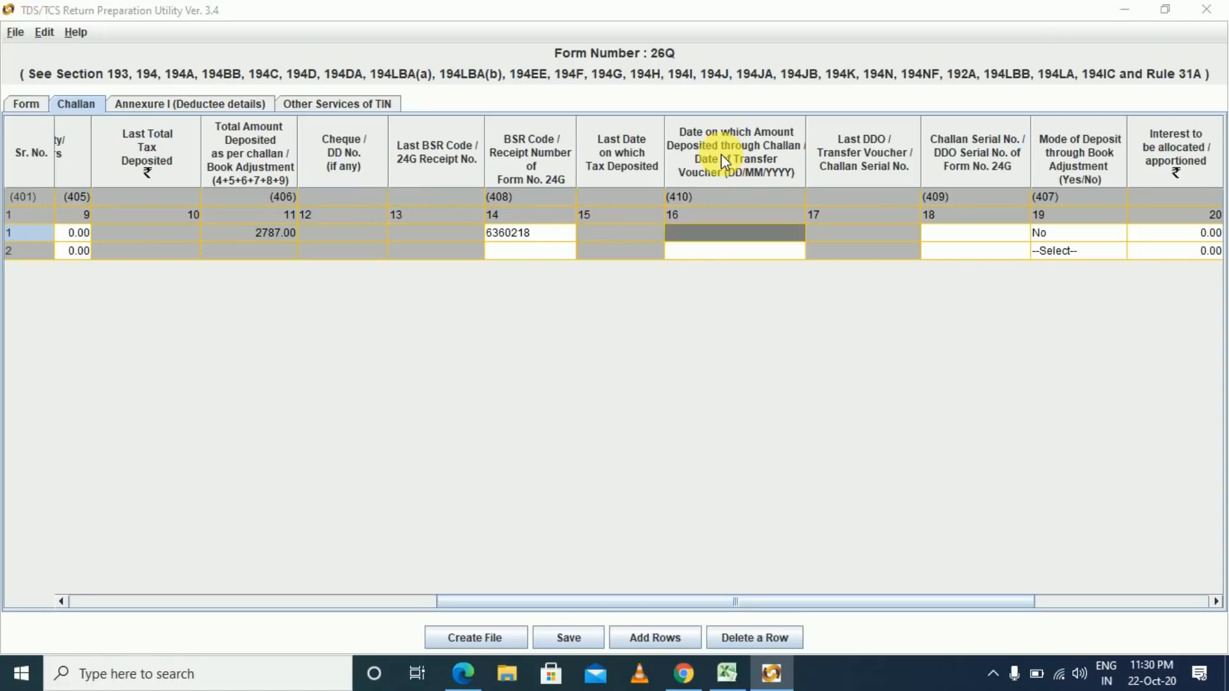
- Enter deposit date 06/07/2020 for challan row 1
{"action": "key", "text": "alt+Tab"}
{"action": "key", "text": "Left"}
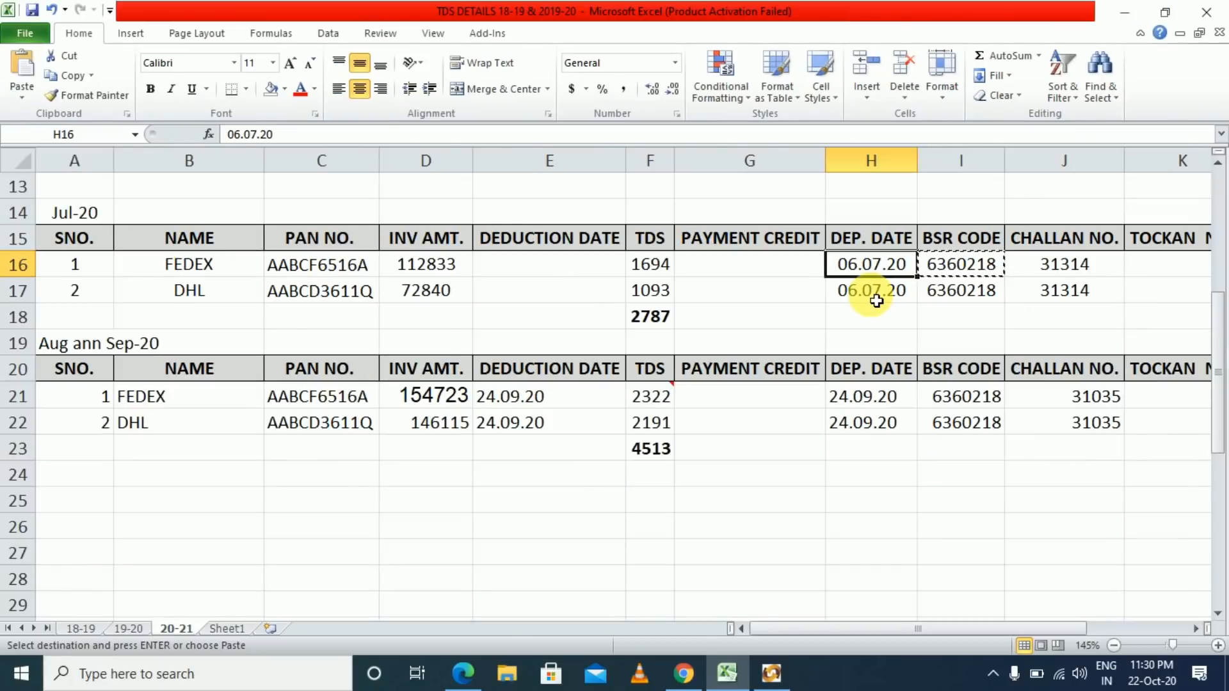
{"action": "key", "text": "alt+Tab"}
{"action": "key", "text": "F2"}
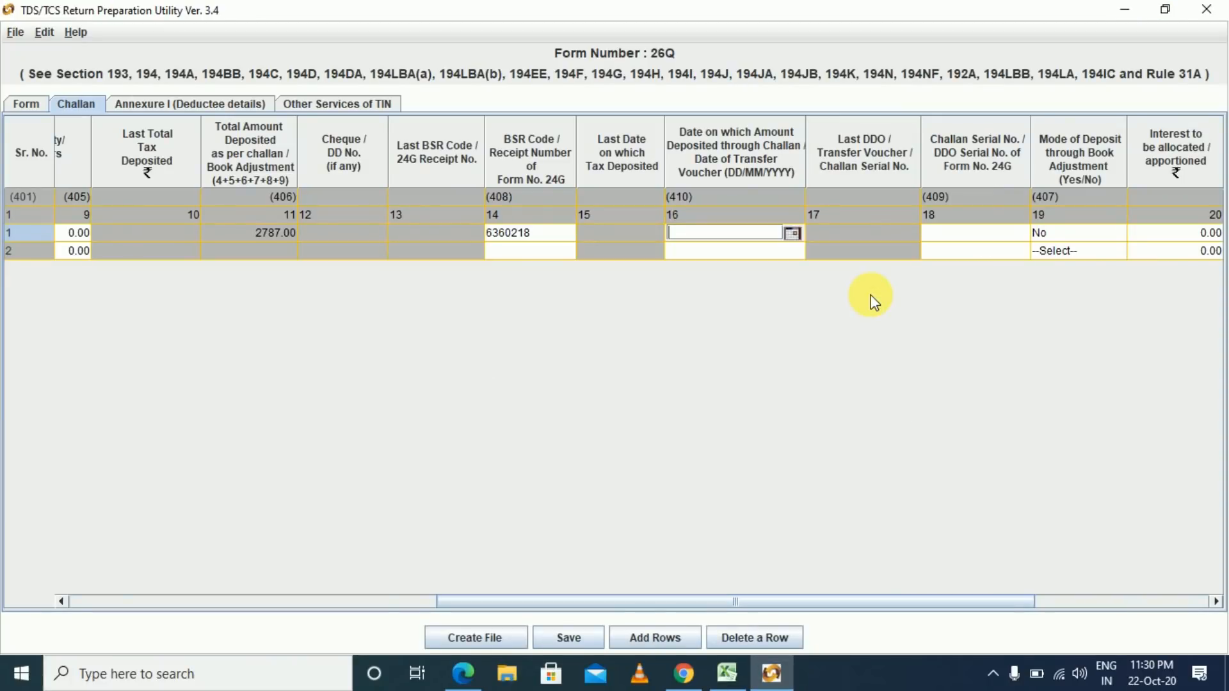
{"action": "type", "text": "6"}
{"action": "key", "text": "BackSpace"}
{"action": "type", "text": "06/07/2020"}
{"action": "key", "text": "Tab"}
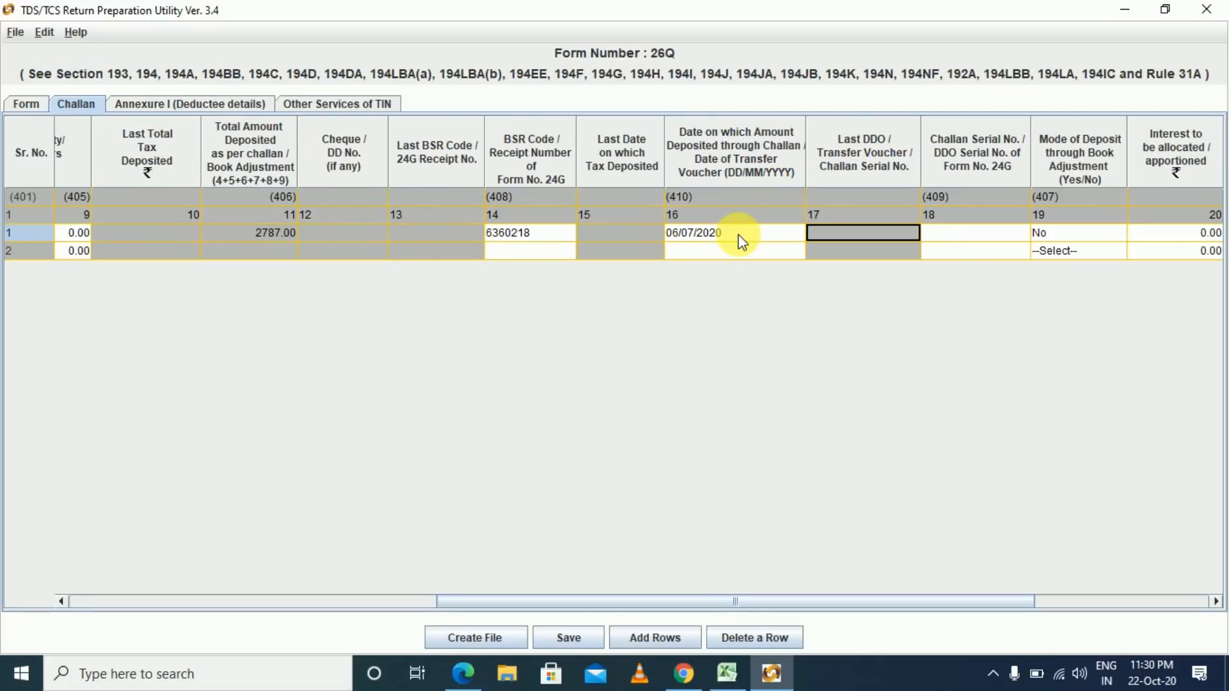
{"action": "key", "text": "Tab"}
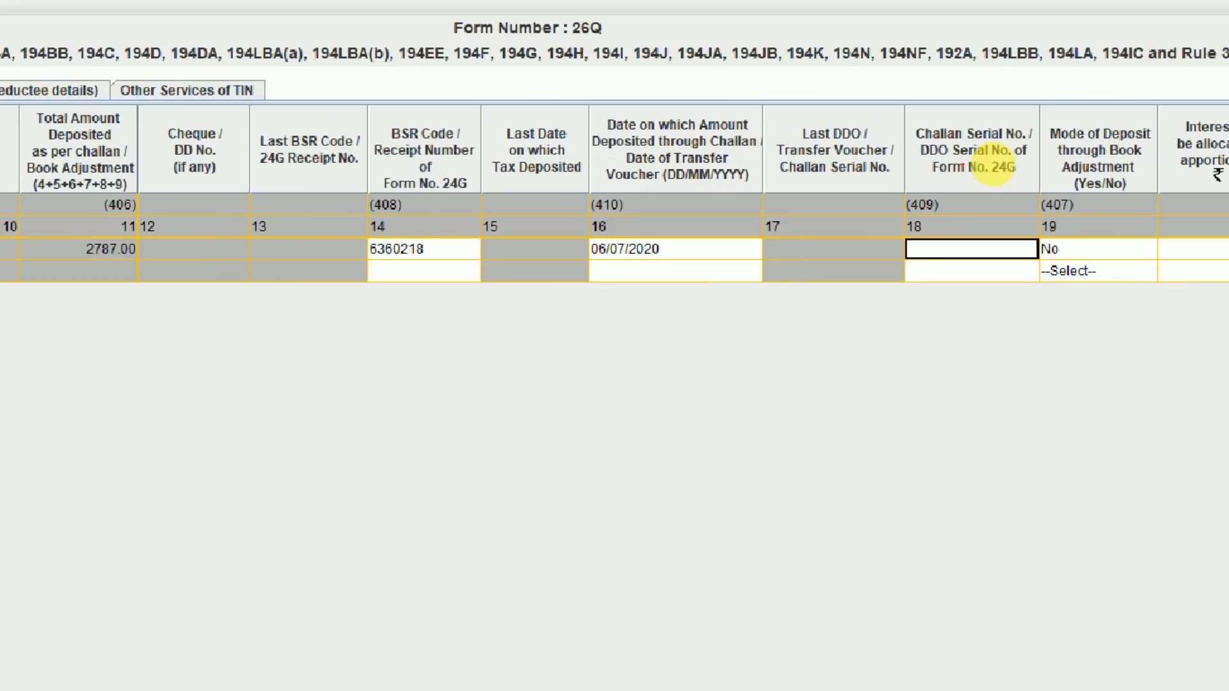
{"action": "key", "text": "alt+Tab"}
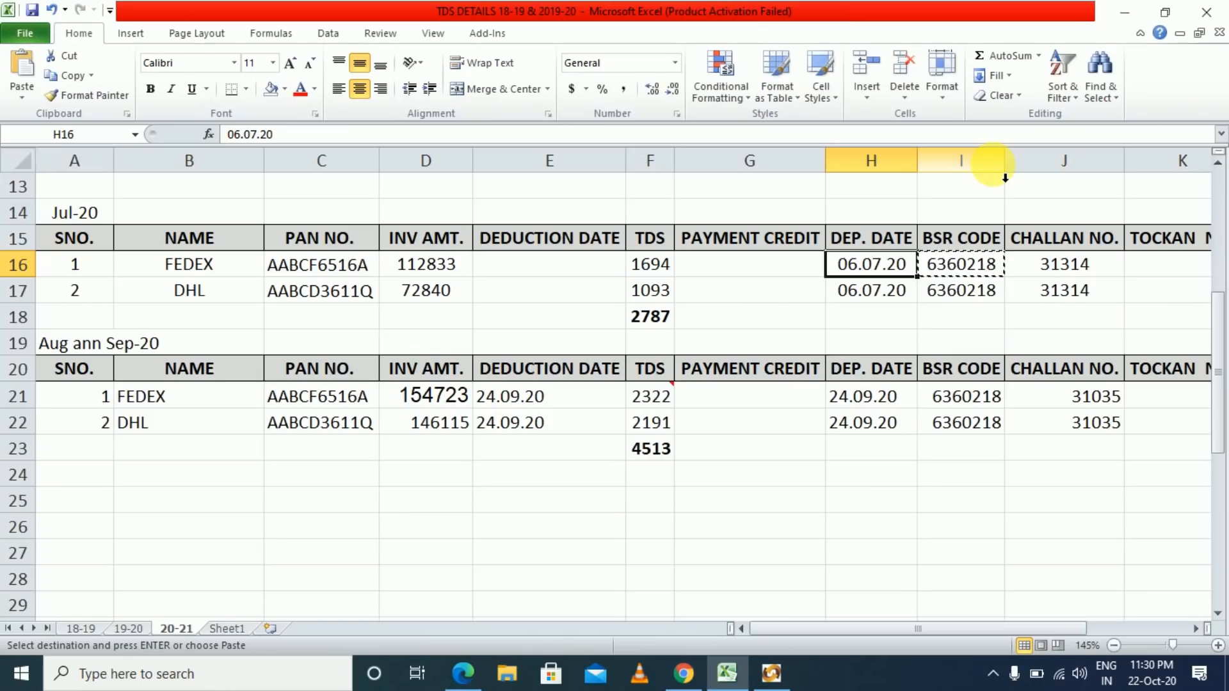
{"action": "left_click", "coordinate": [1067, 265]}
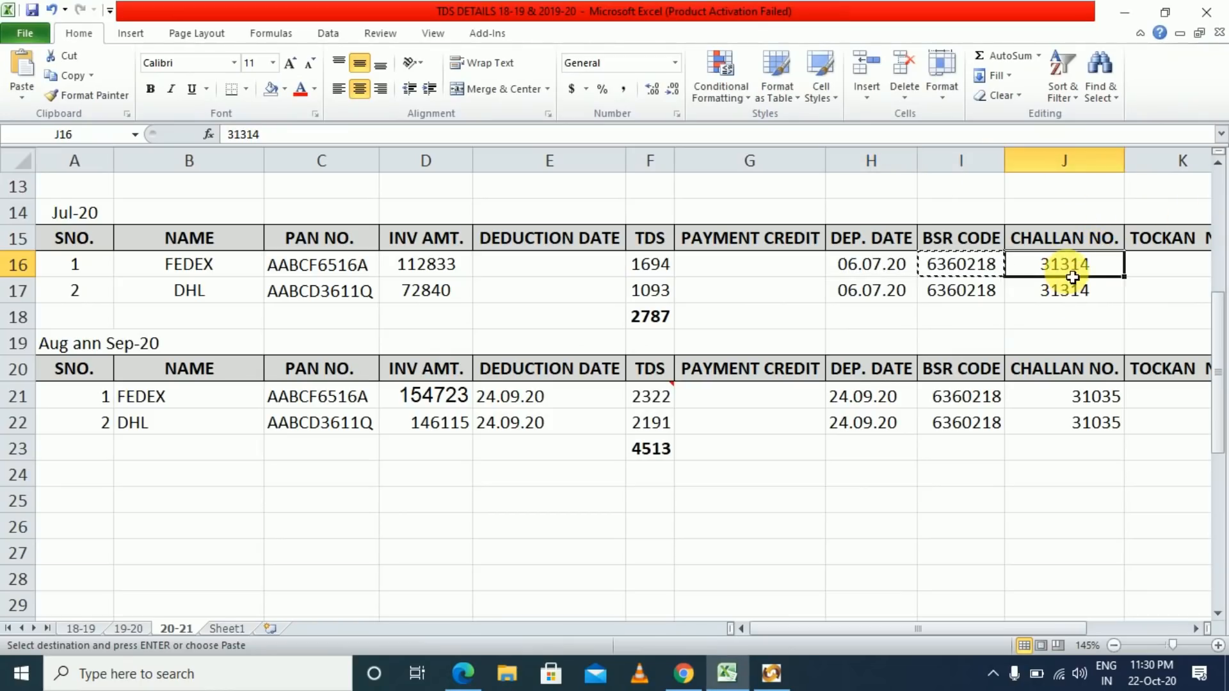
{"action": "left_click", "coordinate": [874, 264]}
{"action": "left_click", "coordinate": [927, 267]}
{"action": "left_click", "coordinate": [1045, 266]}
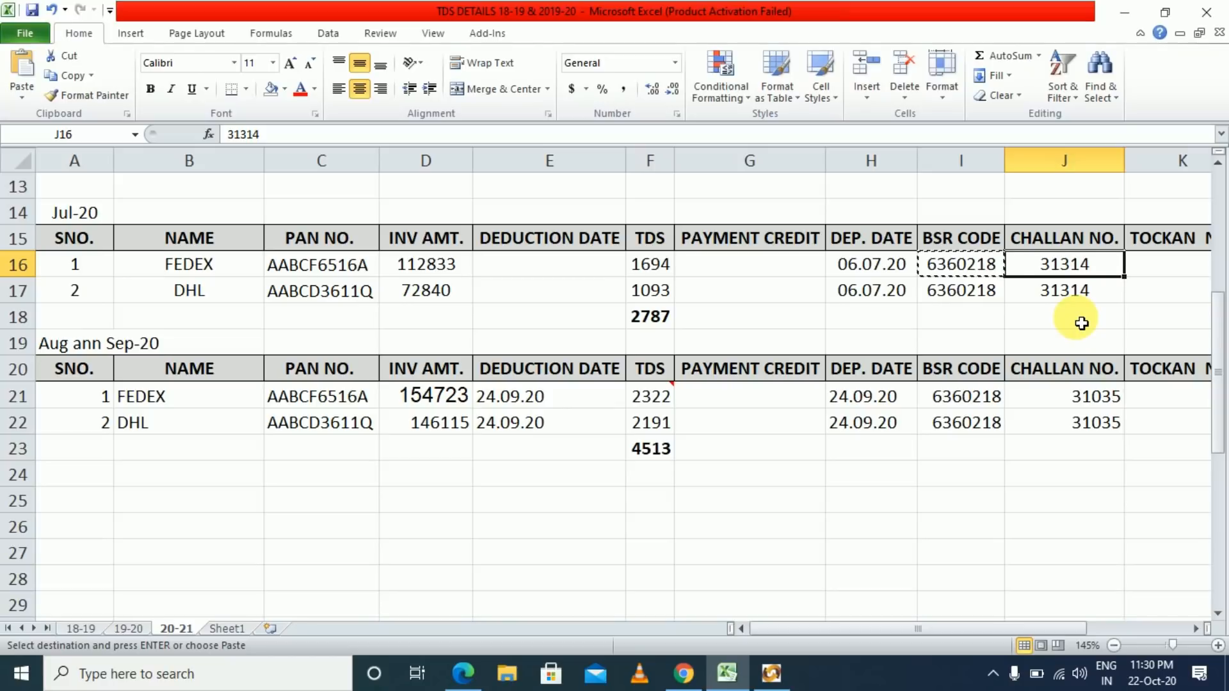
{"action": "key", "text": "alt+Tab"}
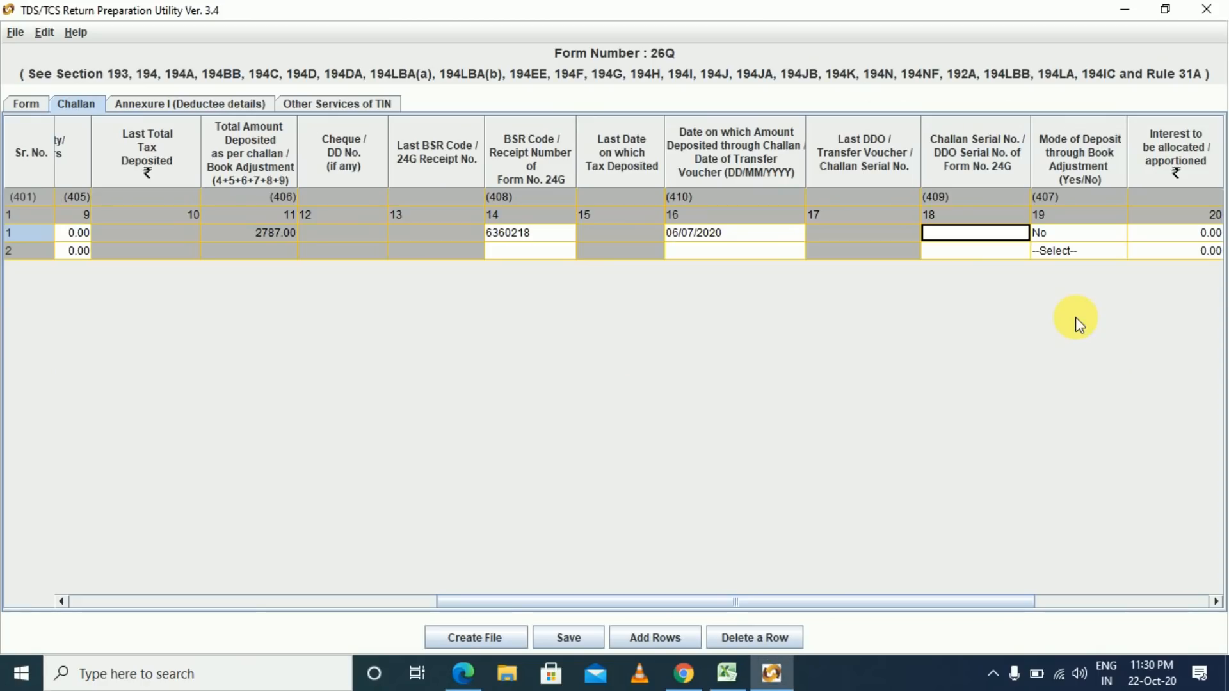
{"action": "key", "text": "ctrl+v"}
{"action": "key", "text": "Tab"}
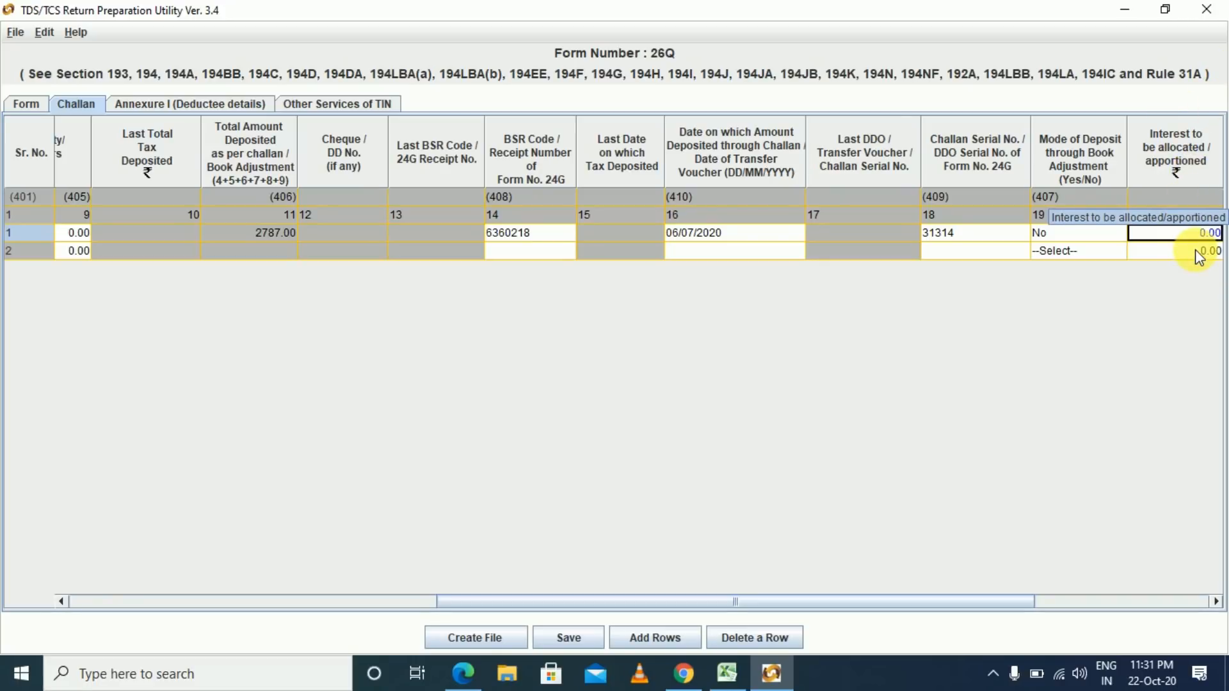
- Set challan row 1's minor head to 200
{"action": "key", "text": "Tab"}
{"action": "key", "text": "Tab"}
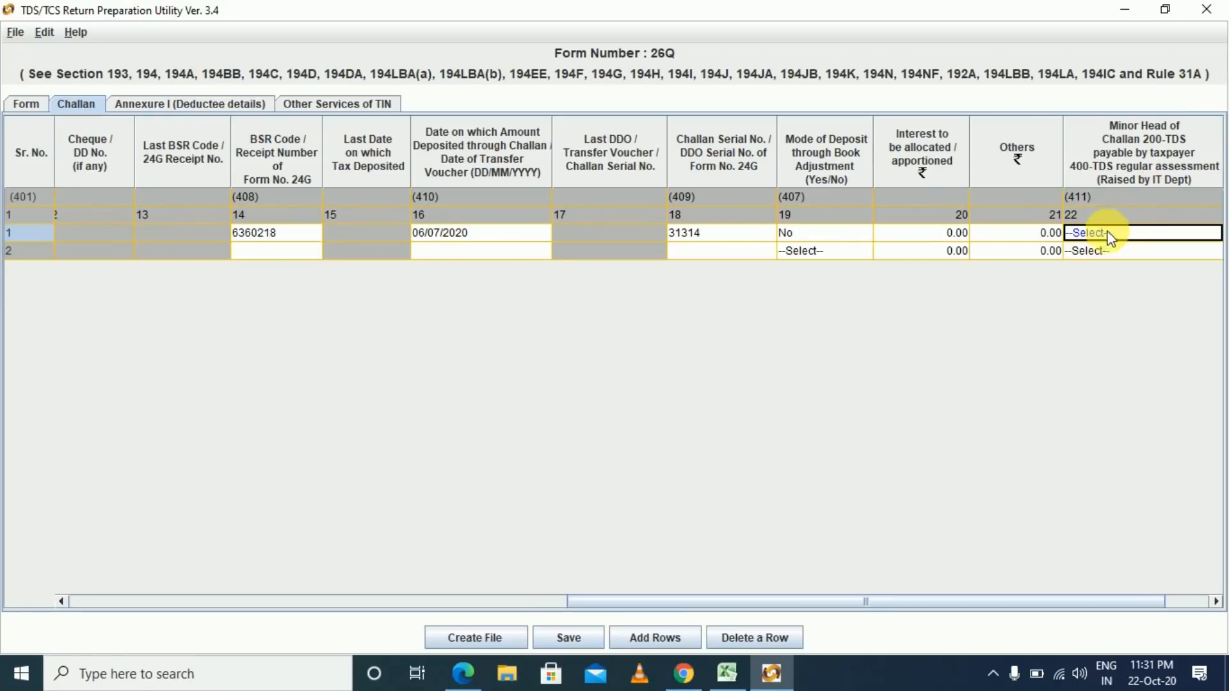
{"action": "left_click", "coordinate": [1114, 233]}
{"action": "left_click", "coordinate": [1091, 265]}
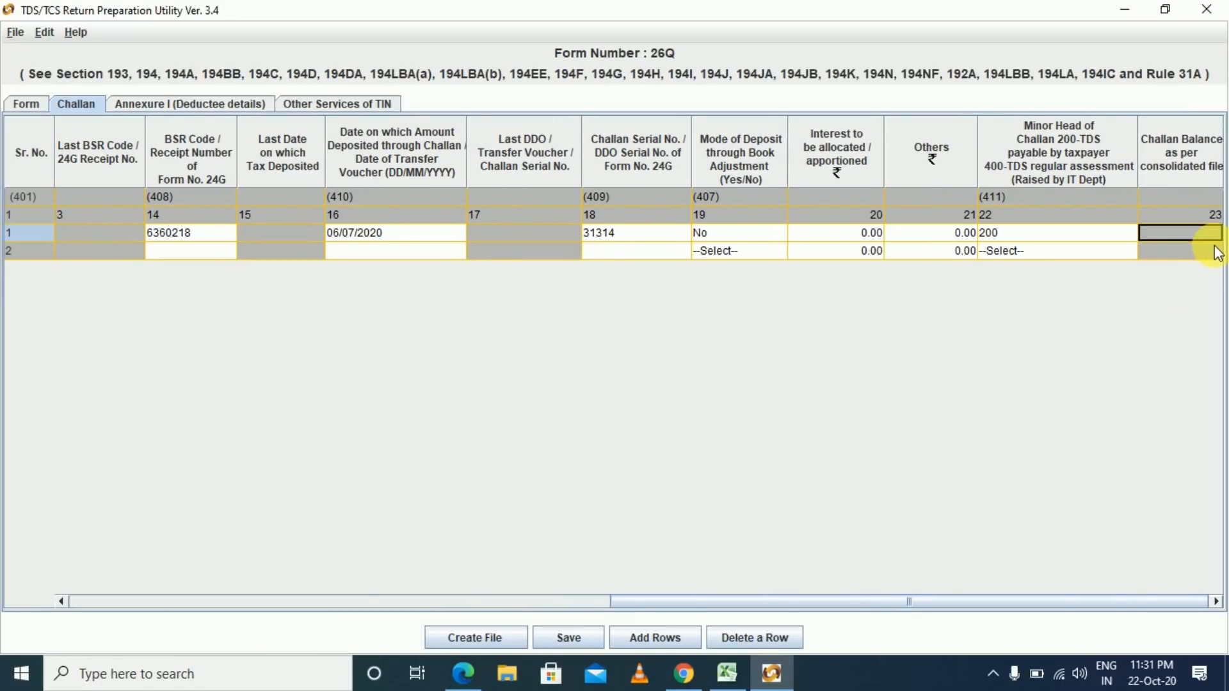
{"action": "key", "text": "Tab"}
{"action": "key", "text": "Tab"}
{"action": "key", "text": "Tab"}
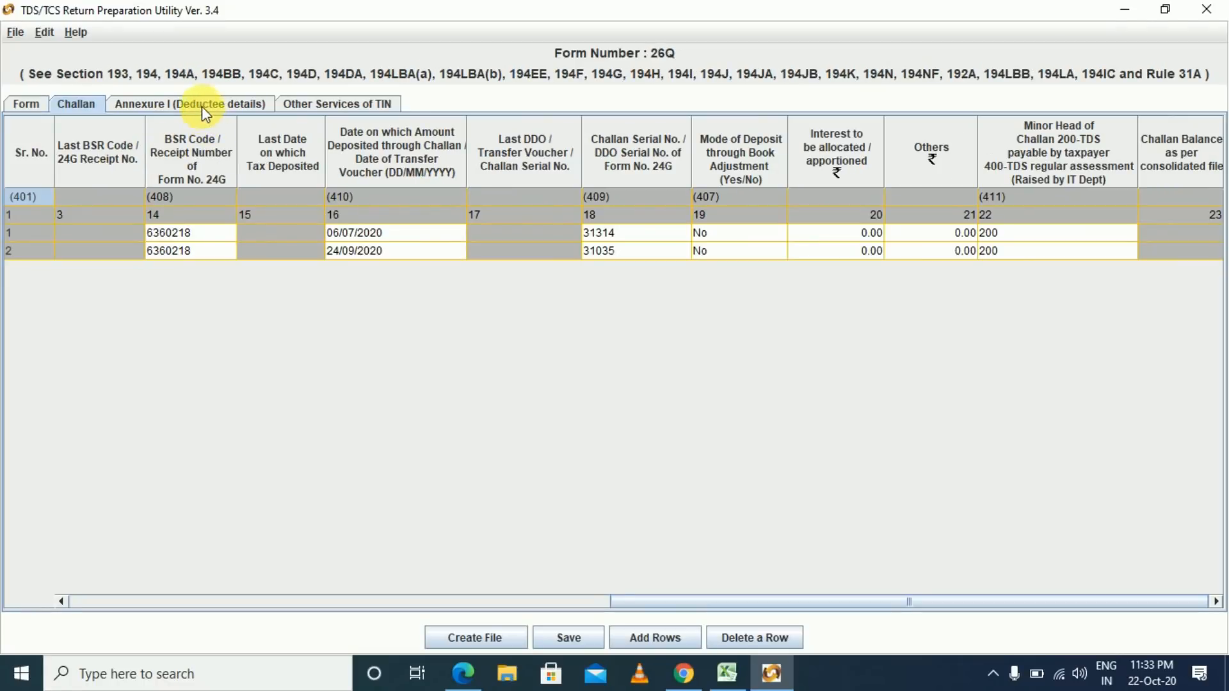
- Start inserting deductee rows, checking the July and Aug–Sep TDS totals in the workbook
{"action": "left_click", "coordinate": [202, 106]}
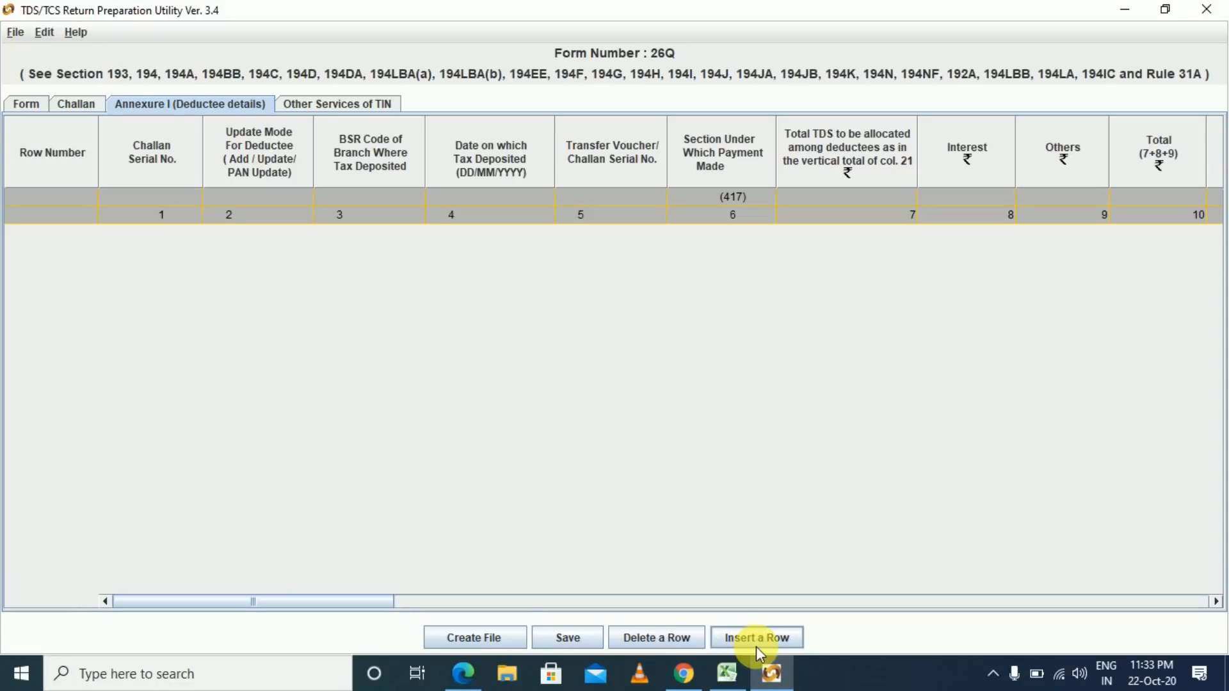
{"action": "left_click", "coordinate": [764, 588]}
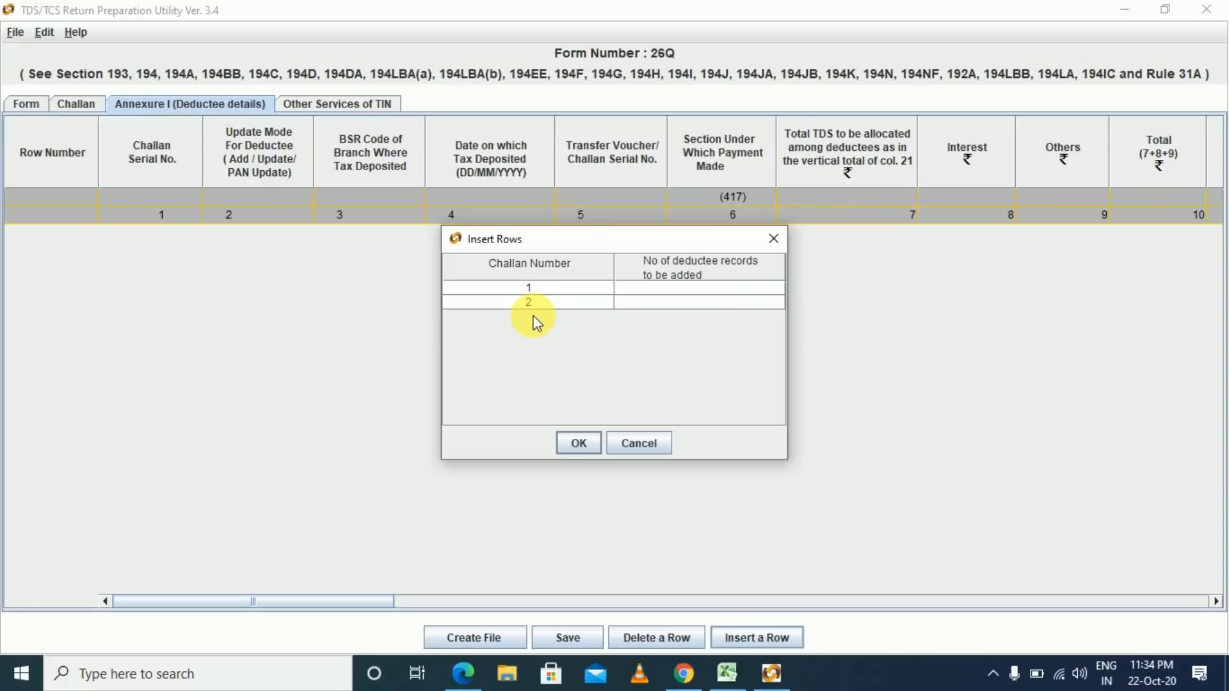
{"action": "key", "text": "alt+Tab"}
{"action": "left_click", "coordinate": [533, 322]}
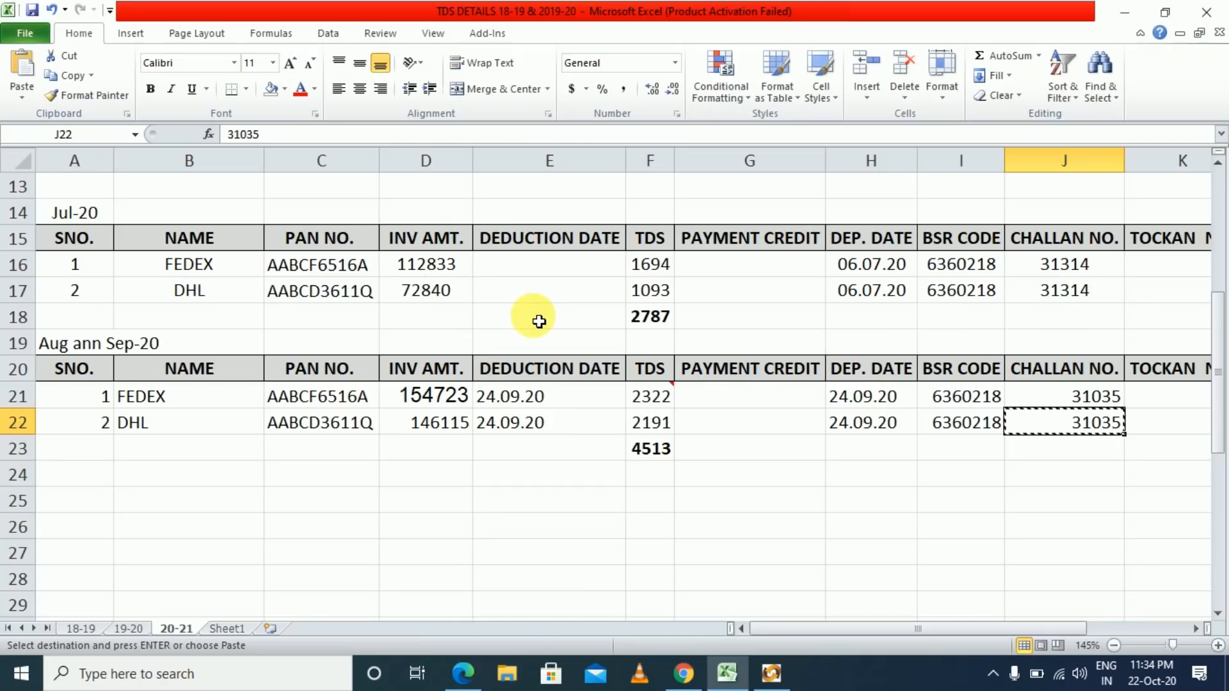
{"action": "left_click", "coordinate": [639, 315]}
{"action": "left_click_drag", "start_coordinate": [448, 270], "coordinate": [448, 291]}
{"action": "left_click", "coordinate": [634, 450]}
{"action": "left_click_drag", "start_coordinate": [448, 396], "coordinate": [453, 421]}
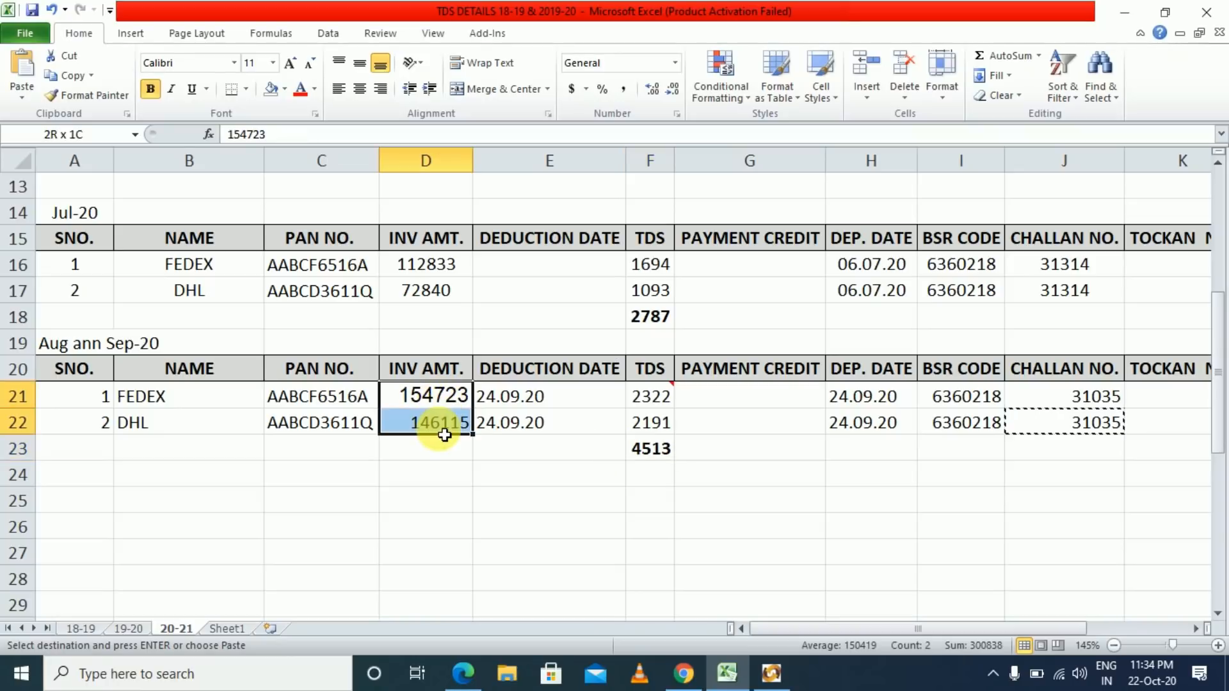
- Insert 2 deductee records for challan 1 and 2 for challan 2
{"action": "key", "text": "alt+Tab"}
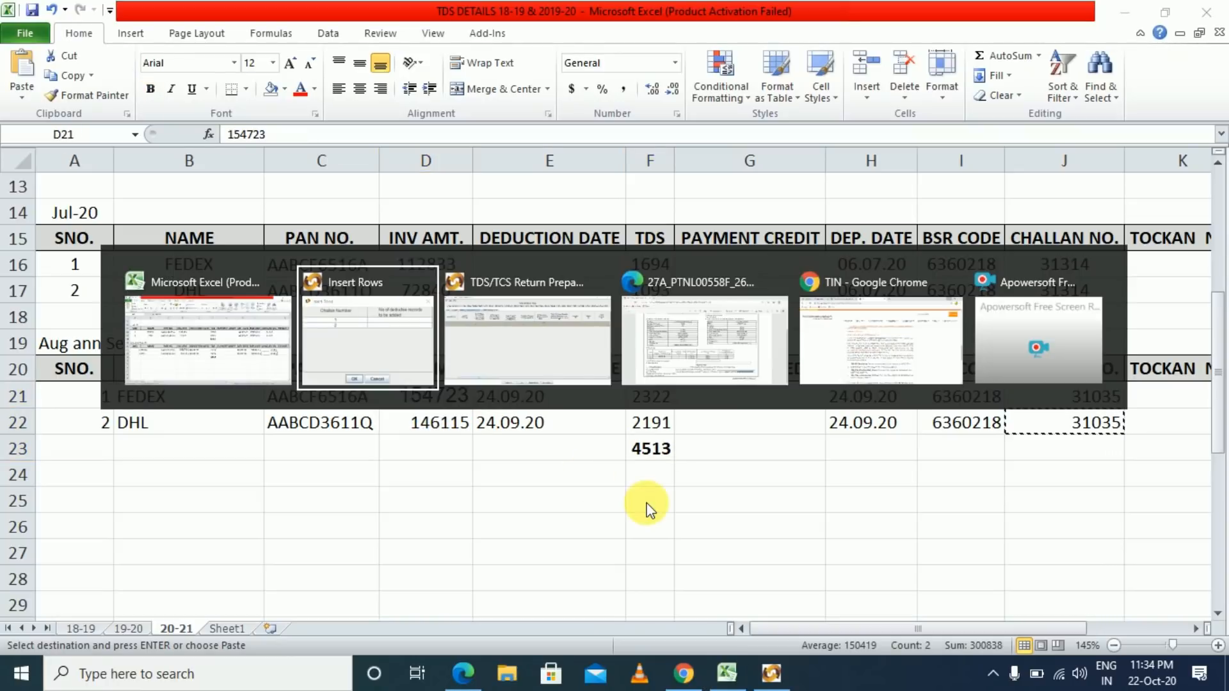
{"action": "left_click", "coordinate": [672, 291]}
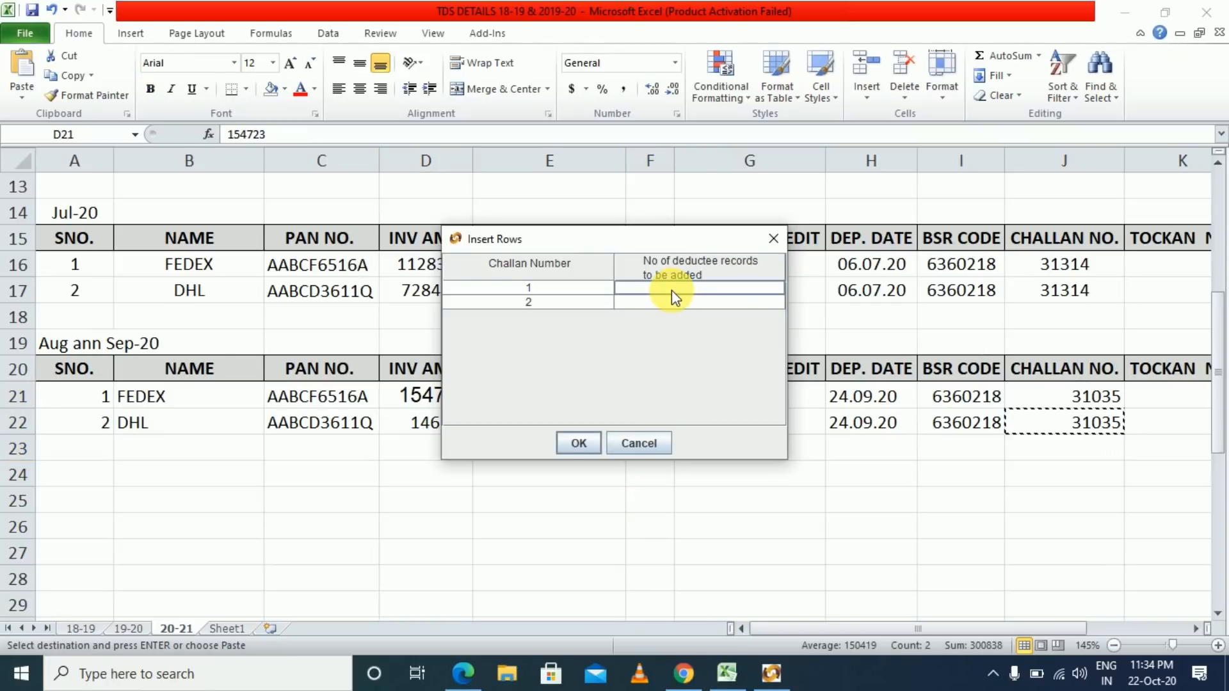
{"action": "type", "text": "2"}
{"action": "key", "text": "Return"}
{"action": "type", "text": "2"}
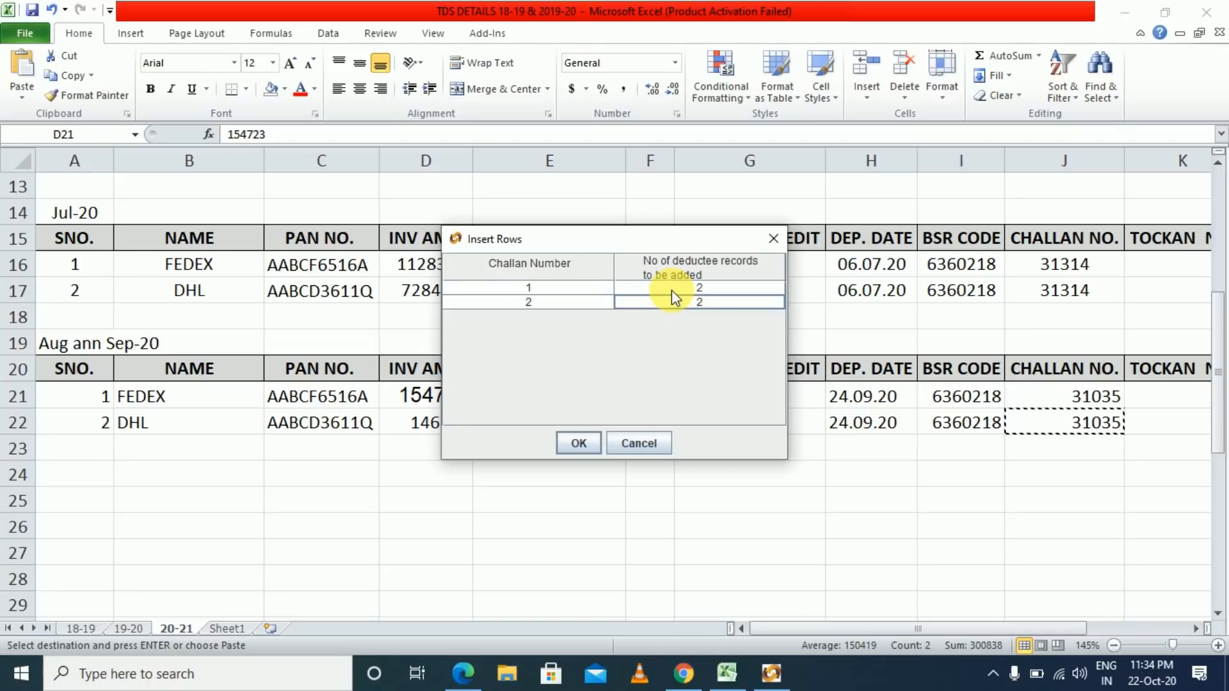
{"action": "left_click", "coordinate": [578, 444]}
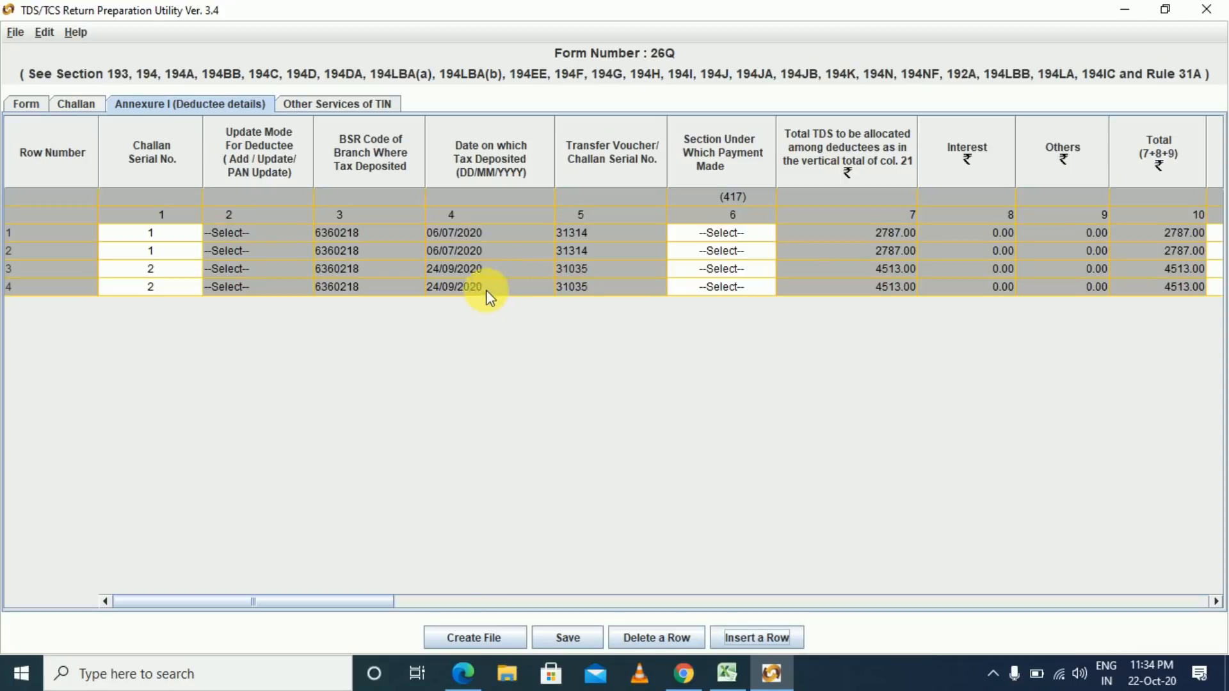
- Browse row 1's payment section codes and scroll toward the deductee PAN and name columns
{"action": "left_click", "coordinate": [574, 232]}
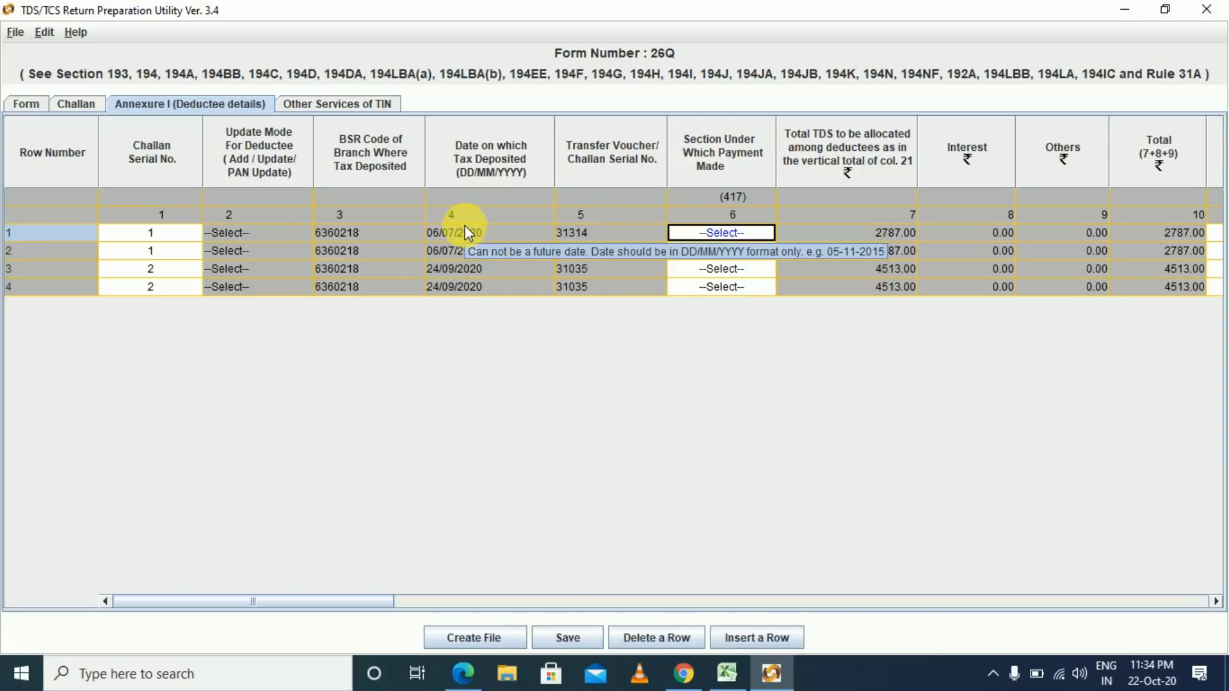
{"action": "left_click", "coordinate": [754, 233]}
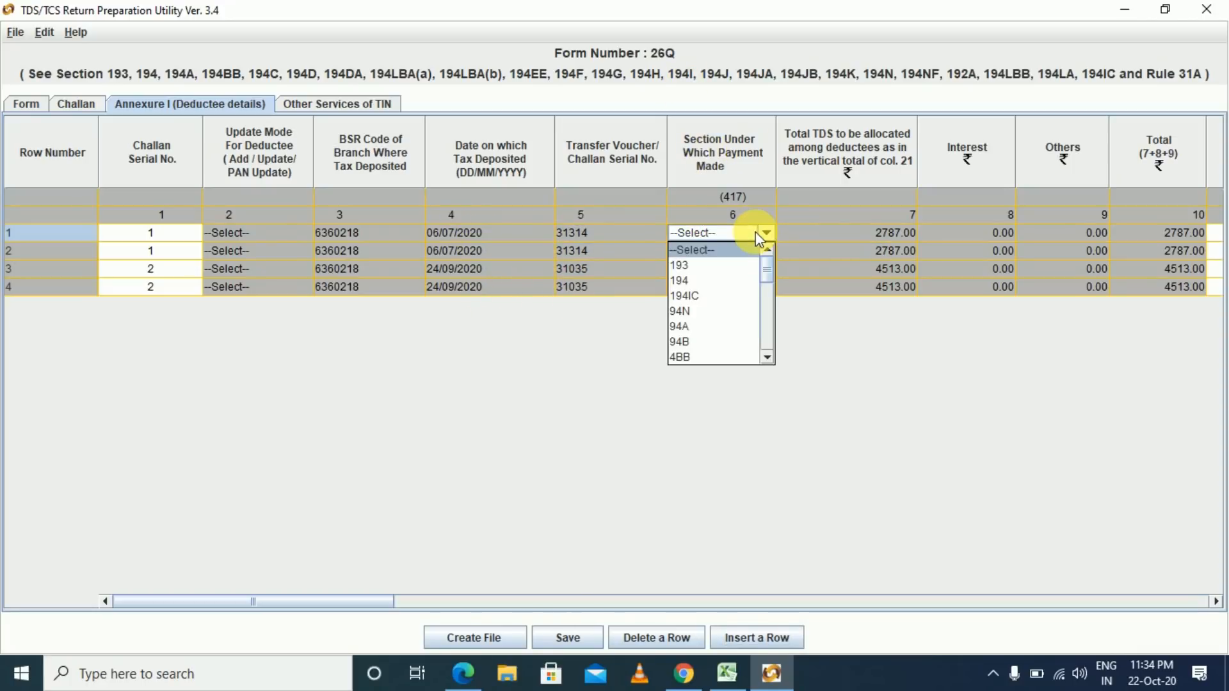
{"action": "left_click_drag", "start_coordinate": [820, 439], "coordinate": [896, 510]}
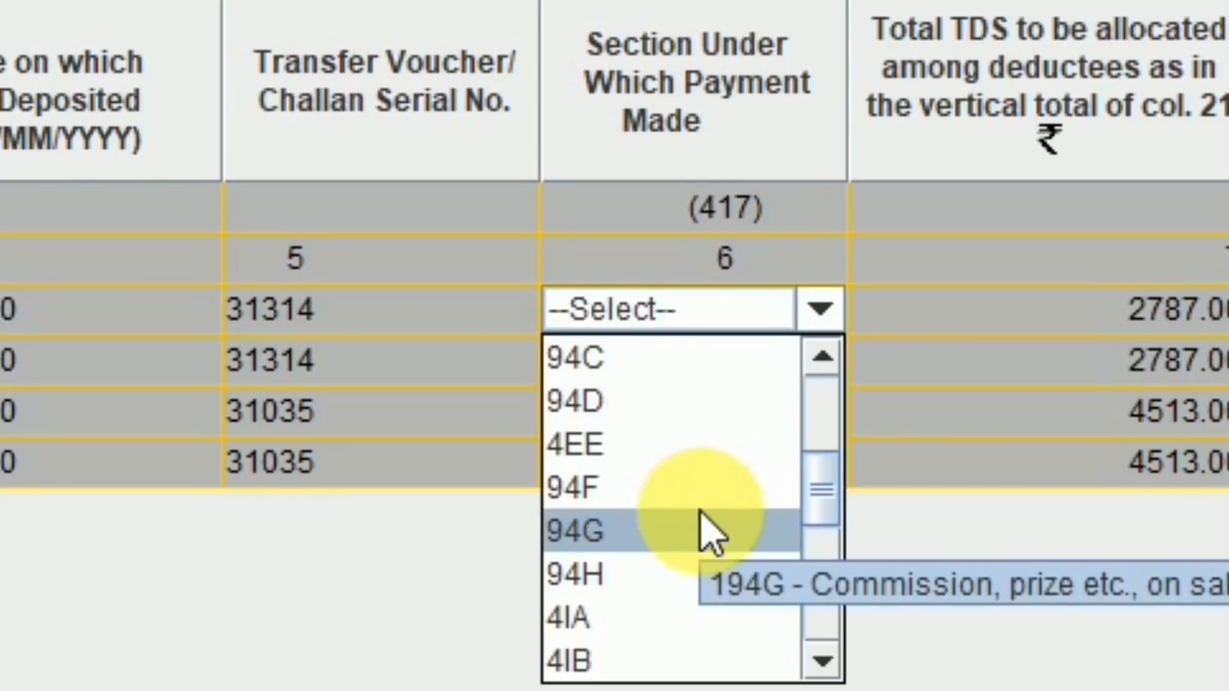
{"action": "mouse_move", "coordinate": [823, 508]}
{"action": "left_mouse_down"}
{"action": "mouse_move", "coordinate": [833, 450]}
{"action": "mouse_move", "coordinate": [834, 489]}
{"action": "left_mouse_up"}
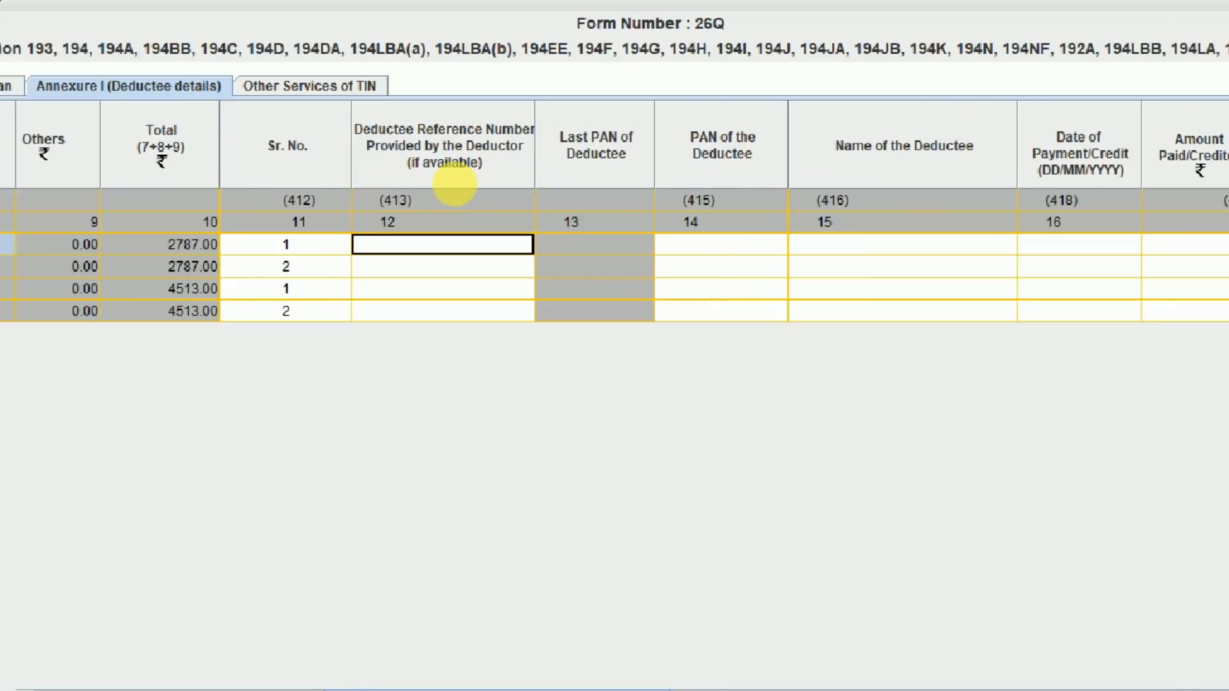
- Copy FEDEX's PAN from cell C16 into deductee row 1's PAN field
{"action": "key", "text": "Tab"}
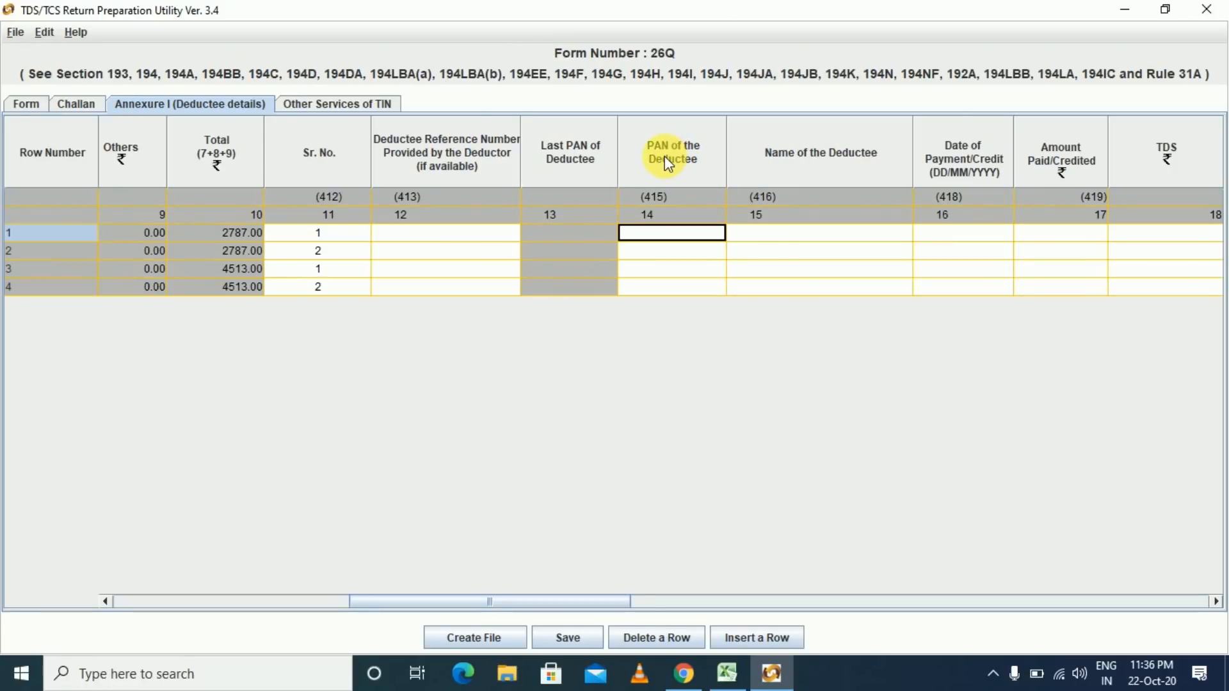
{"action": "key", "text": "alt+Tab"}
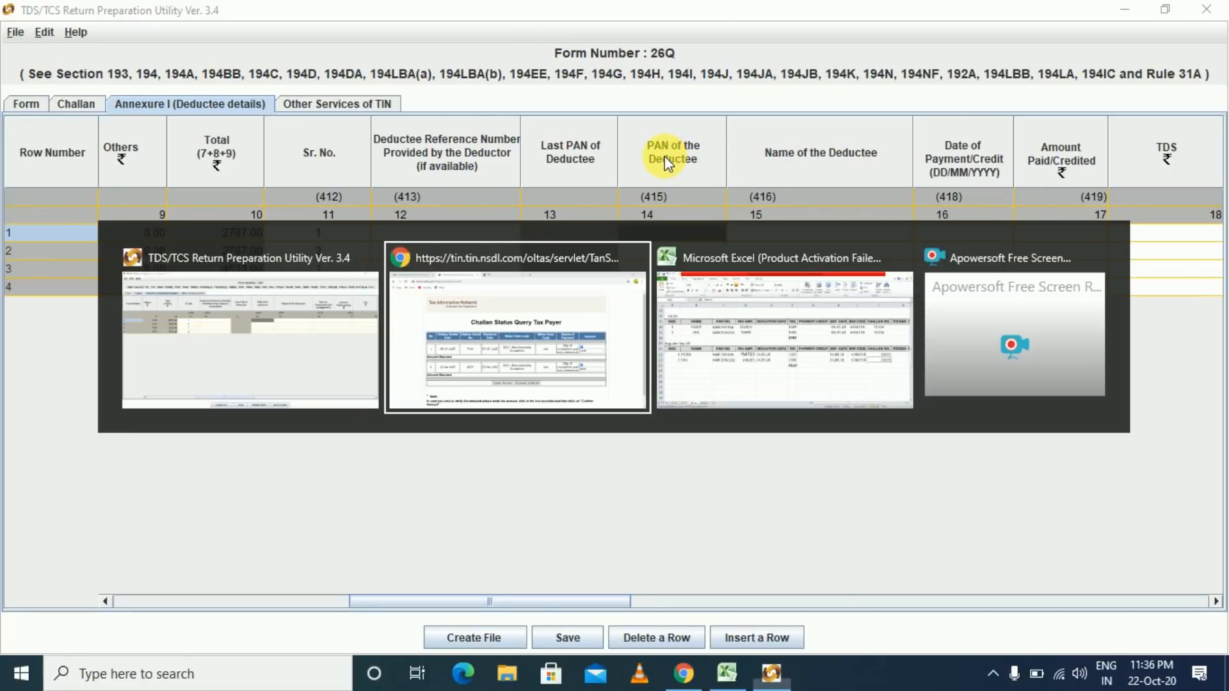
{"action": "key", "text": "alt+Tab"}
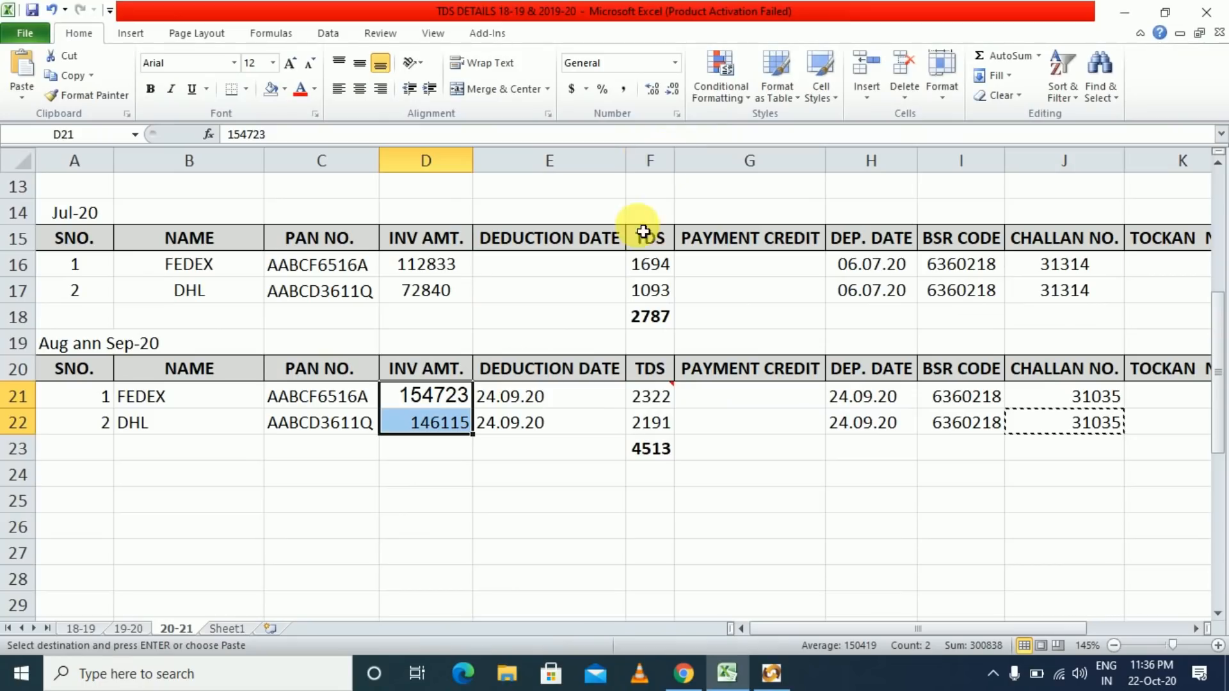
{"action": "left_click", "coordinate": [334, 263]}
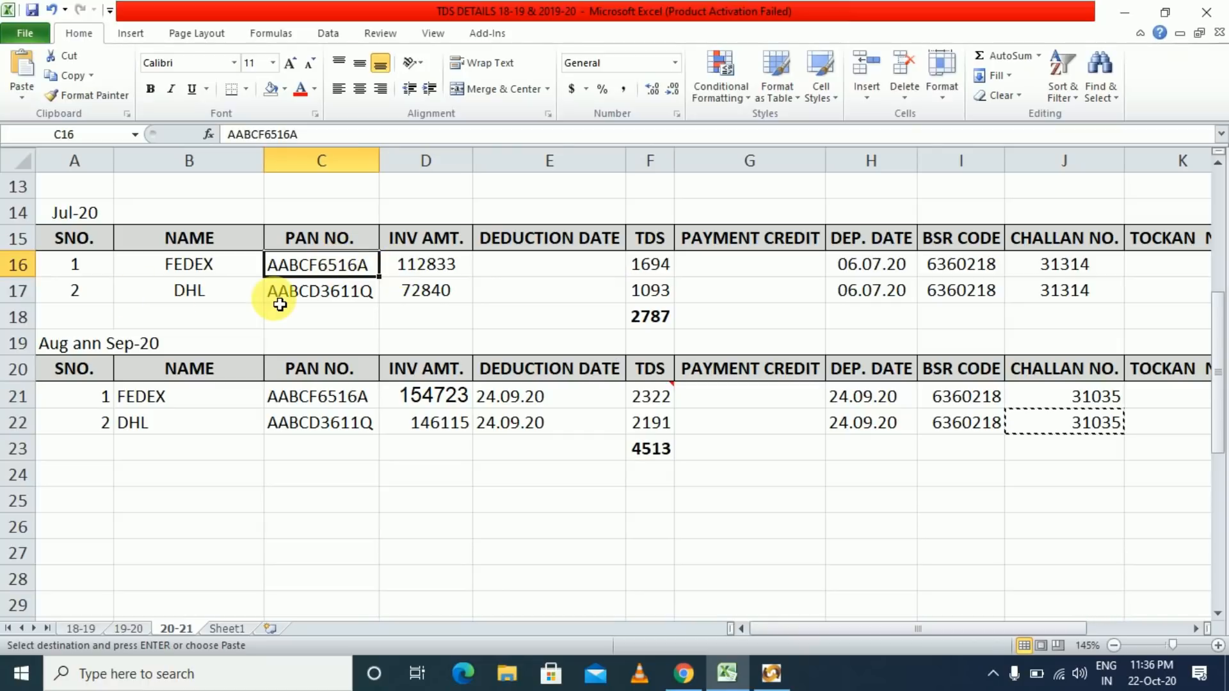
{"action": "key", "text": "ctrl+c"}
{"action": "key", "text": "alt+Tab"}
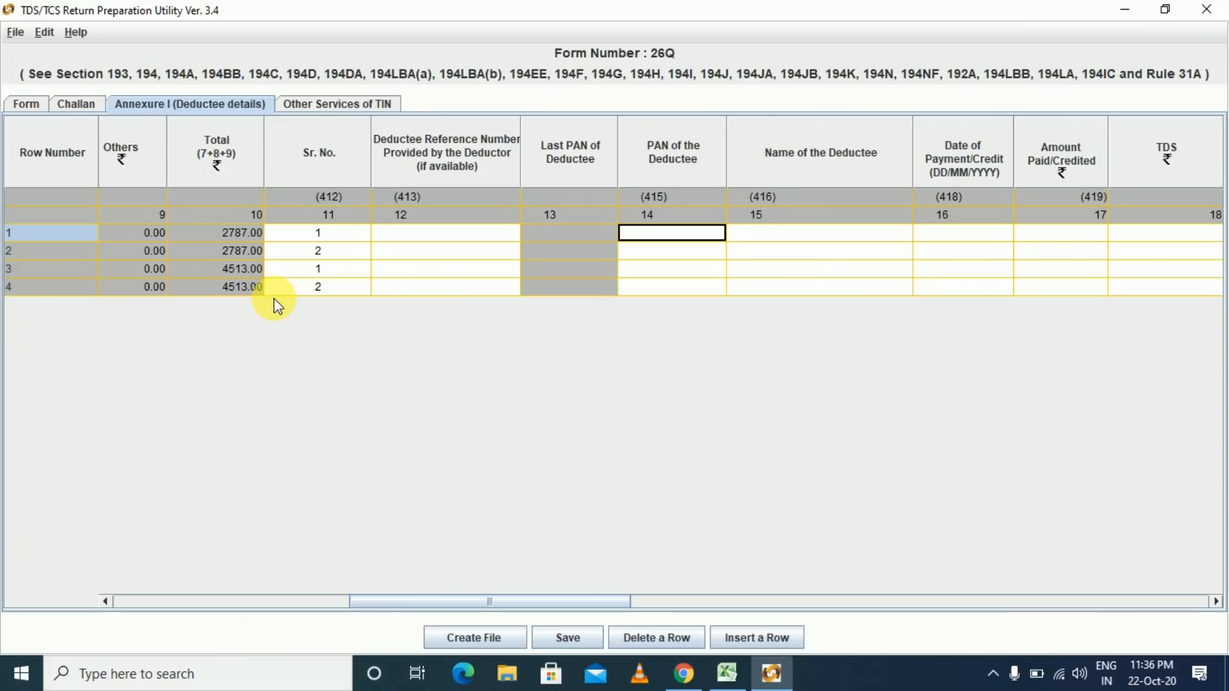
{"action": "key", "text": "ctrl+v"}
{"action": "key", "text": "Tab"}
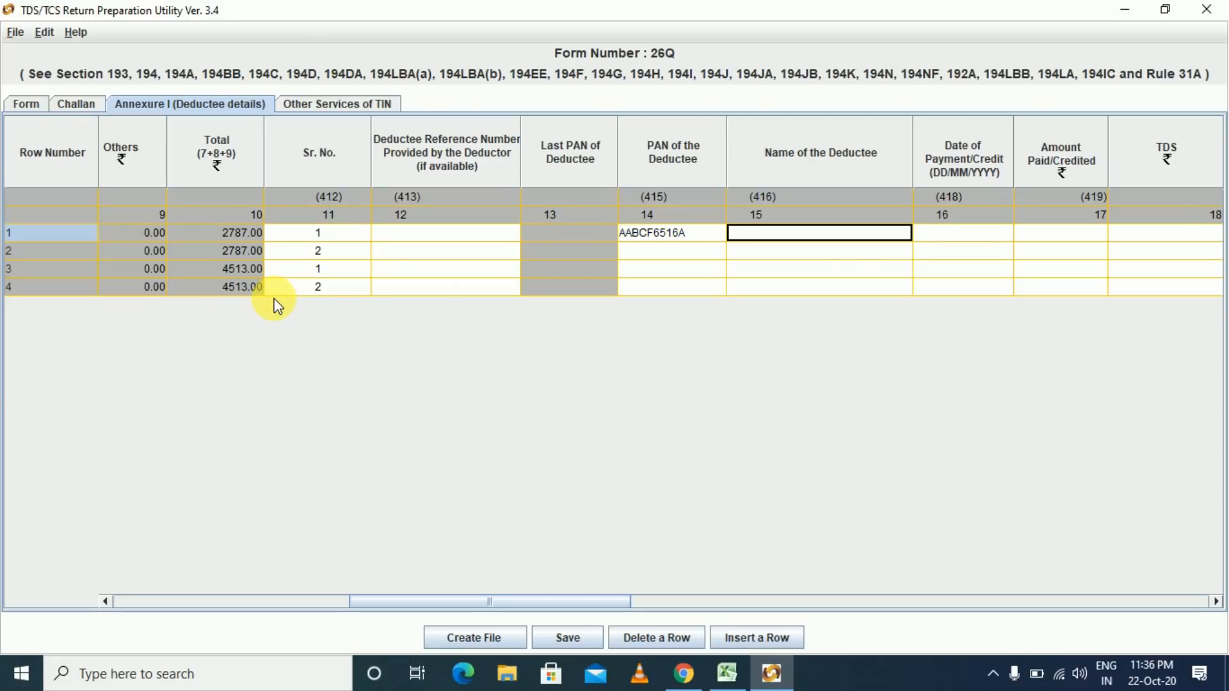
- Enter FEDEX as row 1's deductee name
{"action": "key", "text": "alt+Tab"}
{"action": "key", "text": "alt+Tab"}
{"action": "type", "text": "f"}
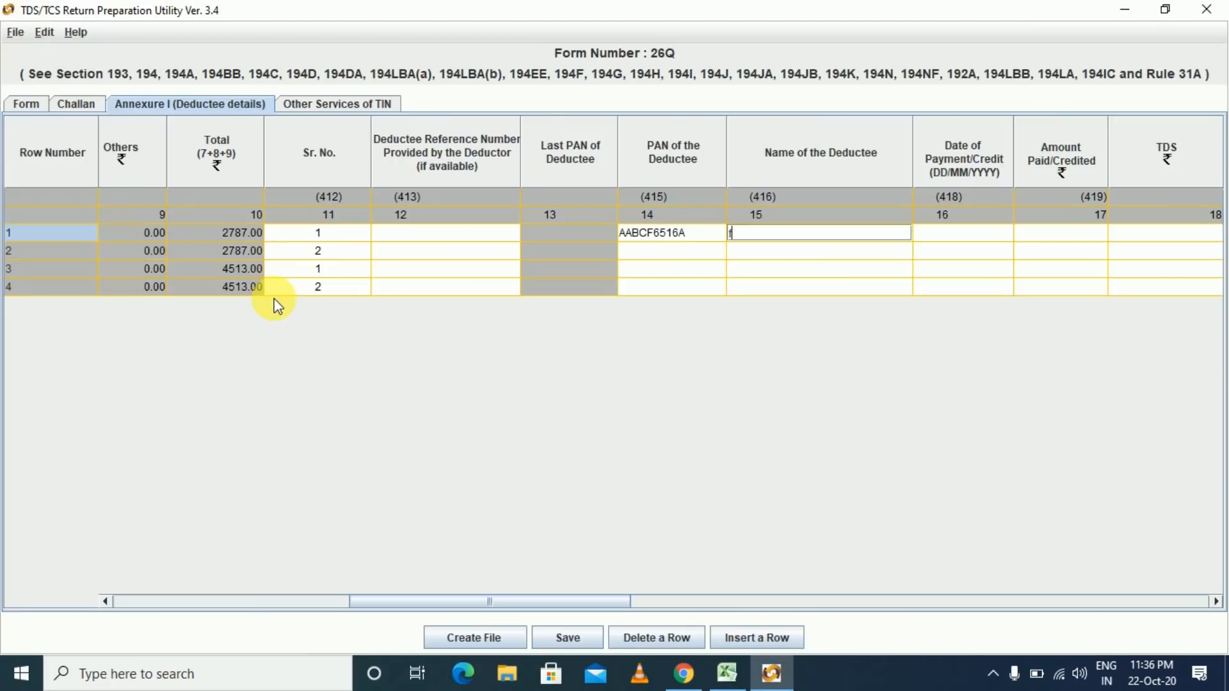
{"action": "type", "text": "EDEX"}
{"action": "key", "text": "Tab"}
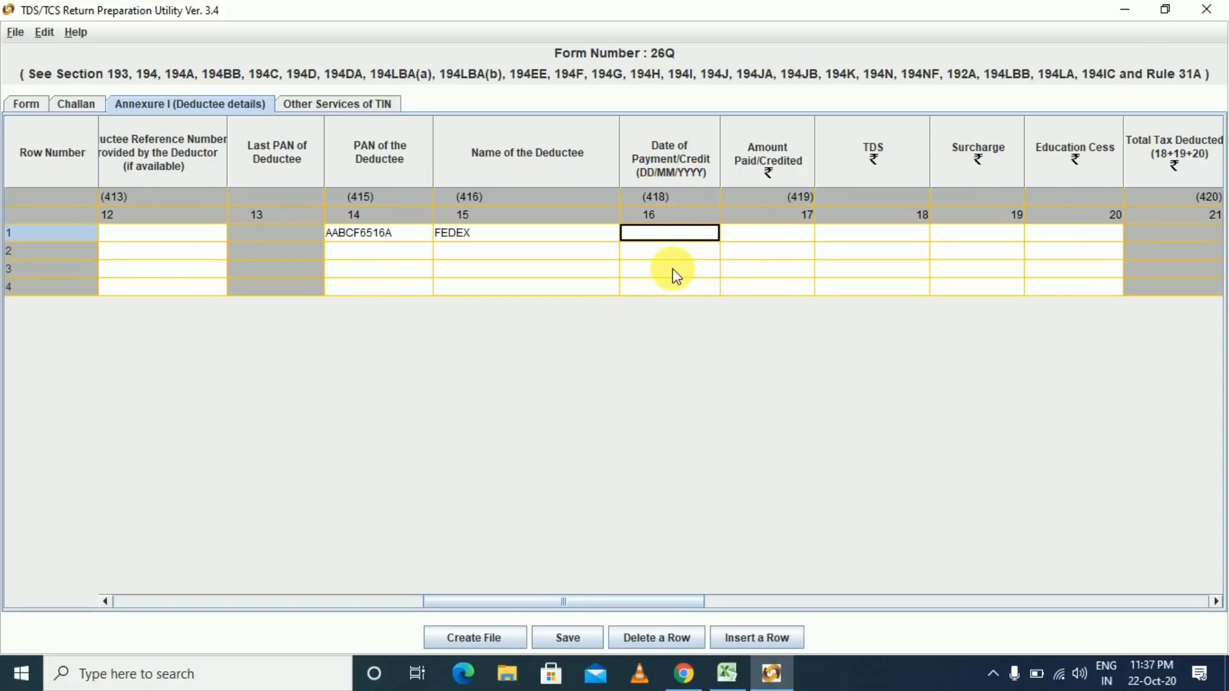
{"action": "mouse_move", "coordinate": [676, 276]}
{"action": "key", "text": "alt+Tab"}
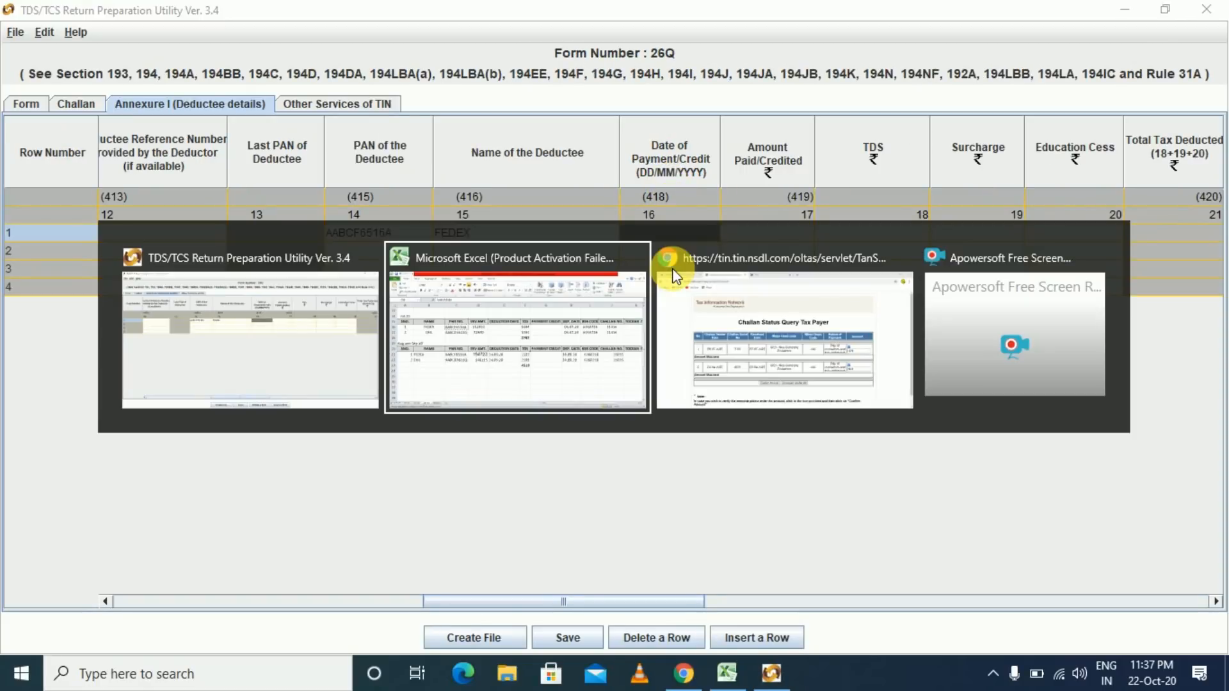
{"action": "key", "text": "Right"}
{"action": "key", "text": "Right"}
- Enter payment date 06/07/2020 for FEDEX's deductee row
{"action": "key", "text": "Right"}
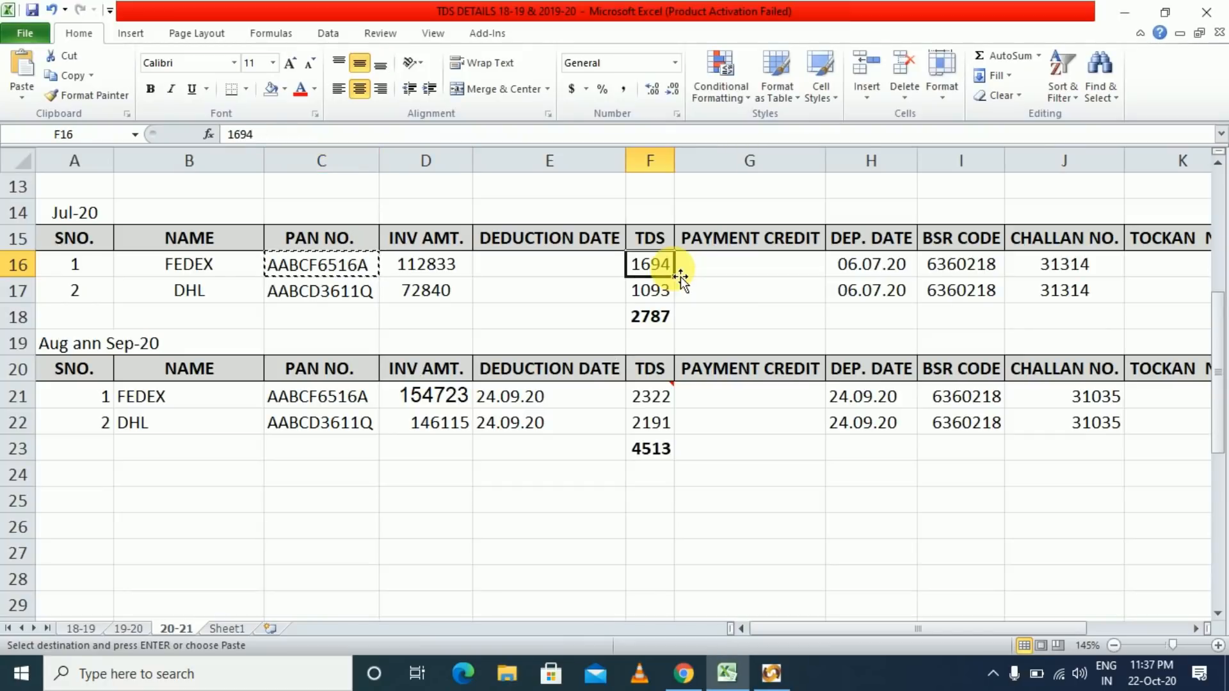
{"action": "key", "text": "Right"}
{"action": "key", "text": "Right"}
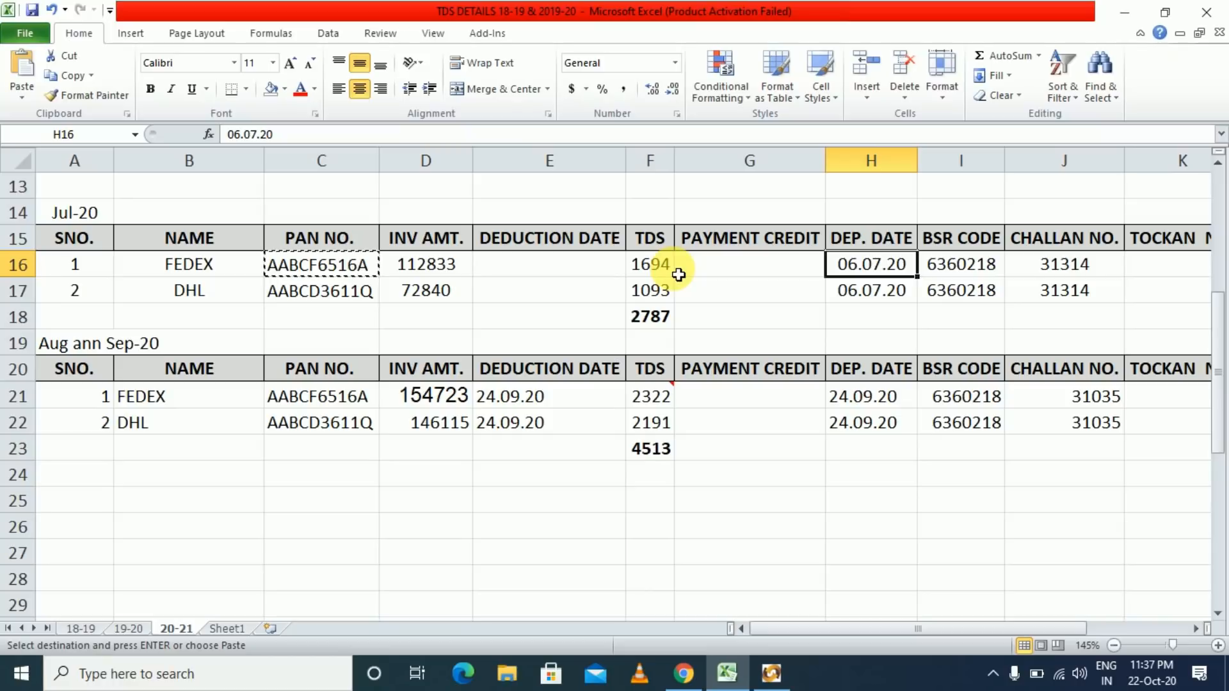
{"action": "left_click", "coordinate": [573, 293]}
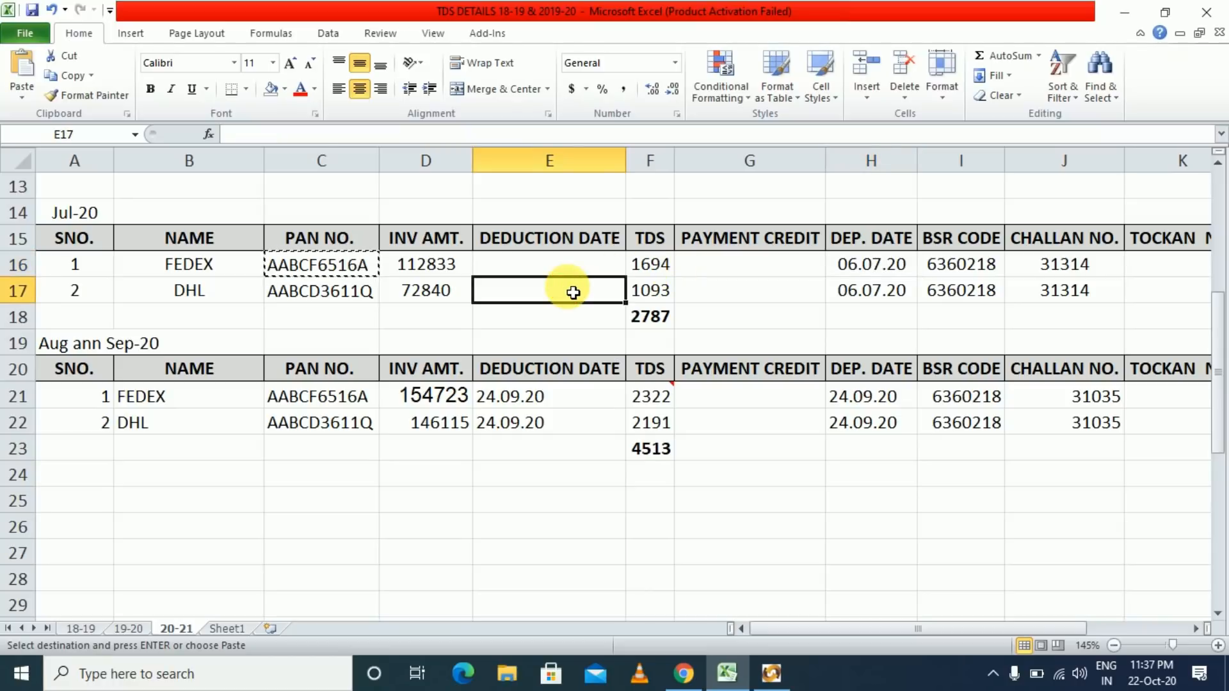
{"action": "key", "text": "alt+Tab"}
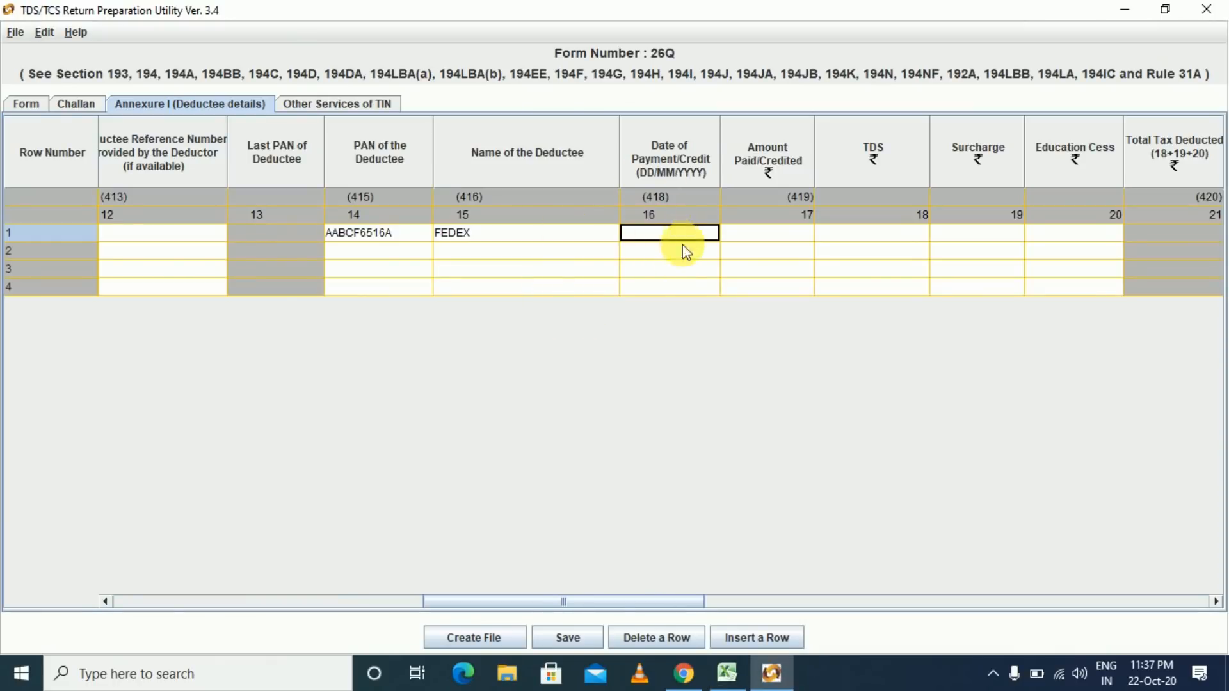
{"action": "key", "text": "alt+Tab"}
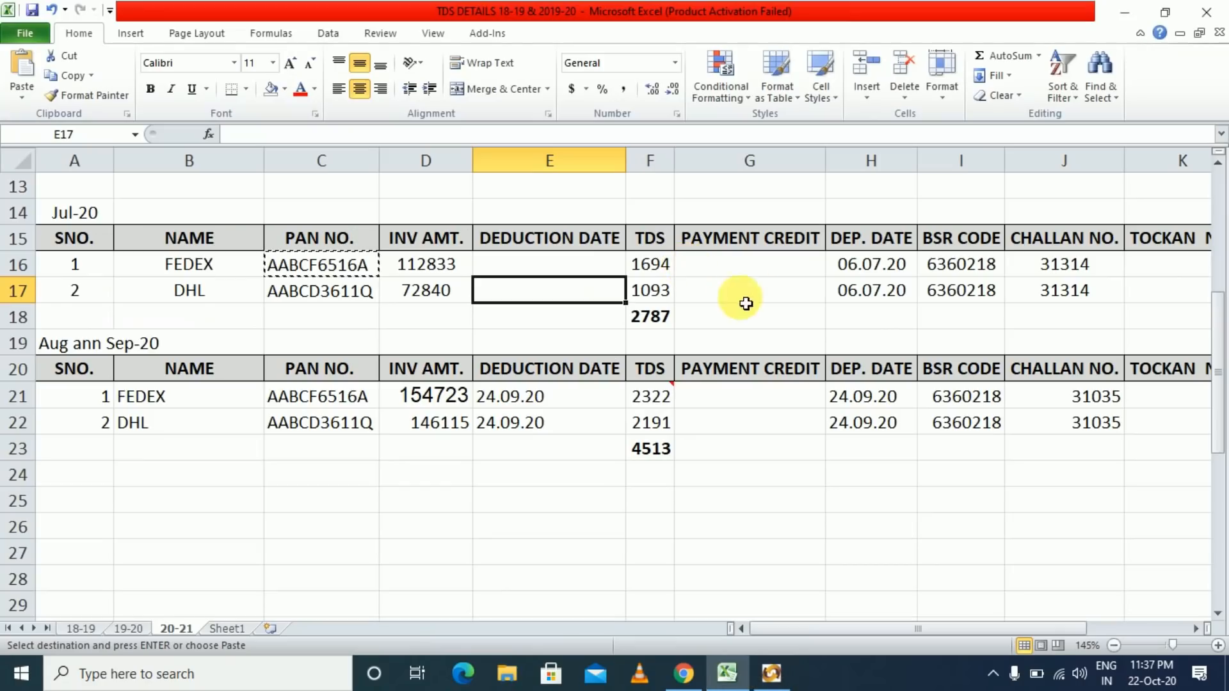
{"action": "left_click", "coordinate": [871, 267]}
{"action": "key", "text": "alt+Tab"}
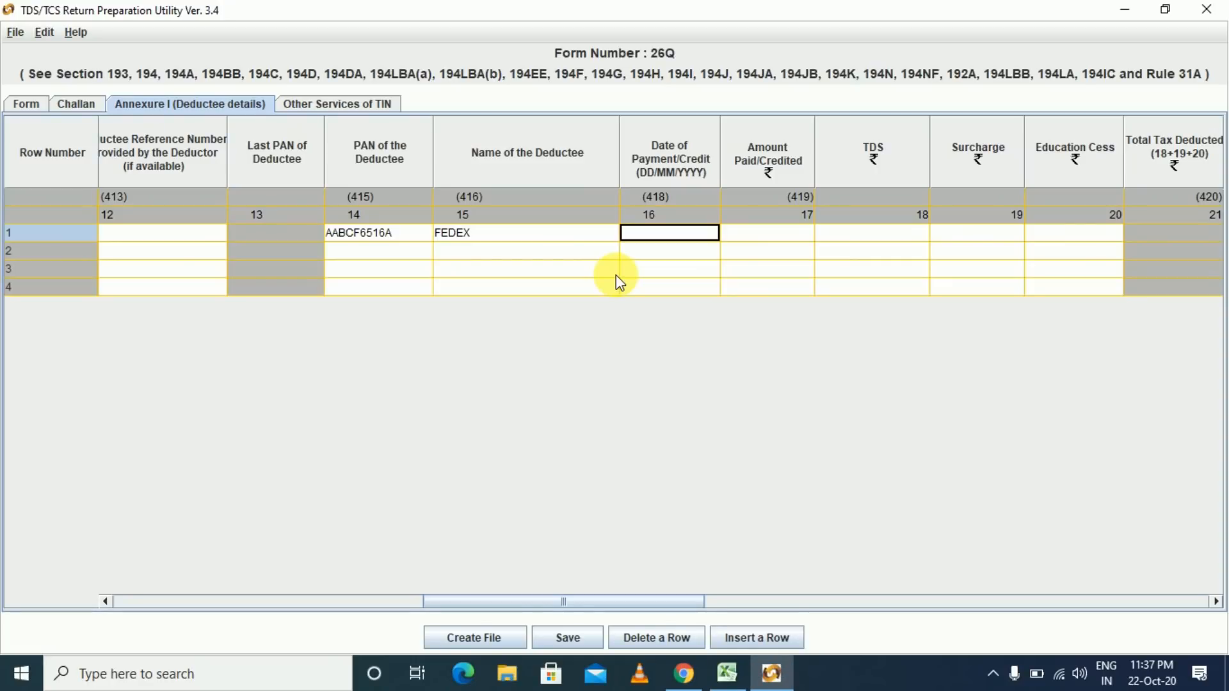
{"action": "type", "text": "06/07/202"}
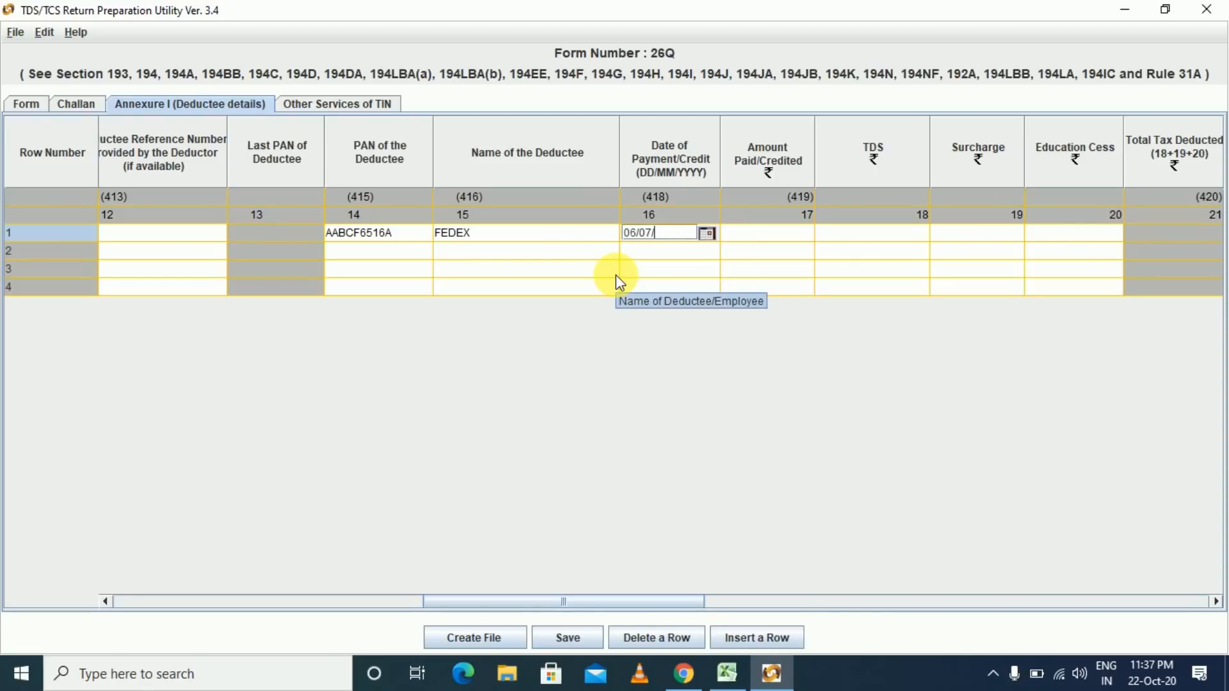
{"action": "type", "text": "0"}
{"action": "key", "text": "Tab"}
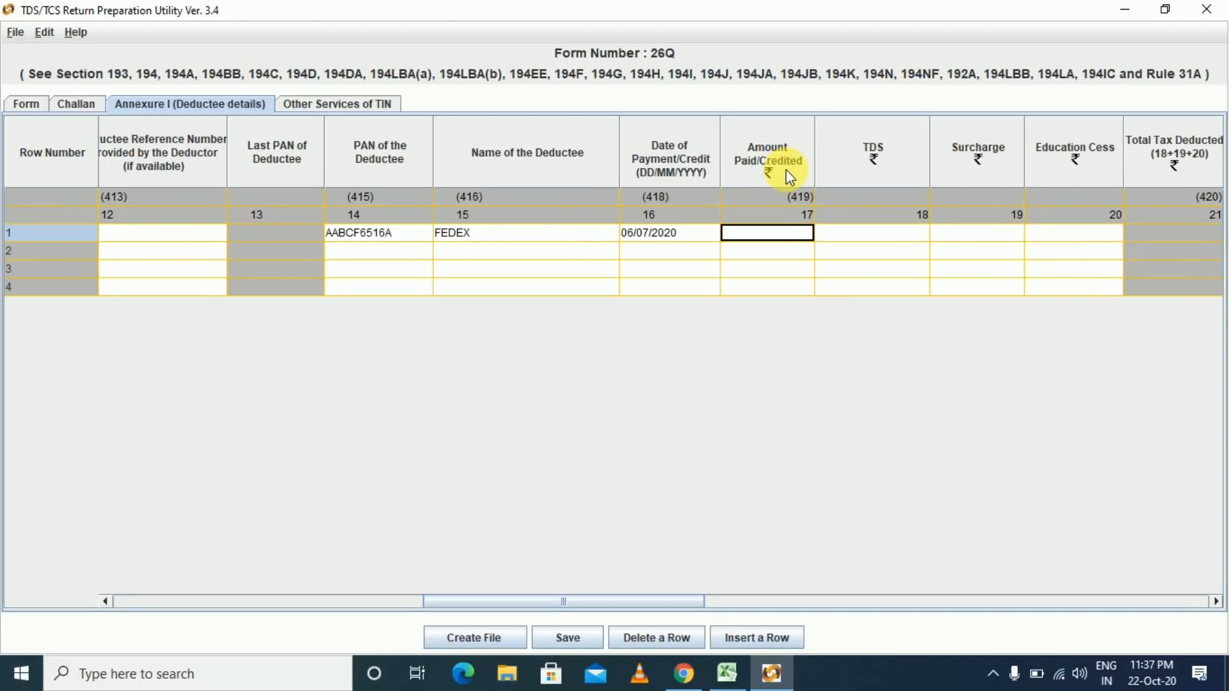
- Enter FEDEX's amount paid of 112833 from the workbook
{"action": "key", "text": "alt+Tab"}
{"action": "key", "text": "Left"}
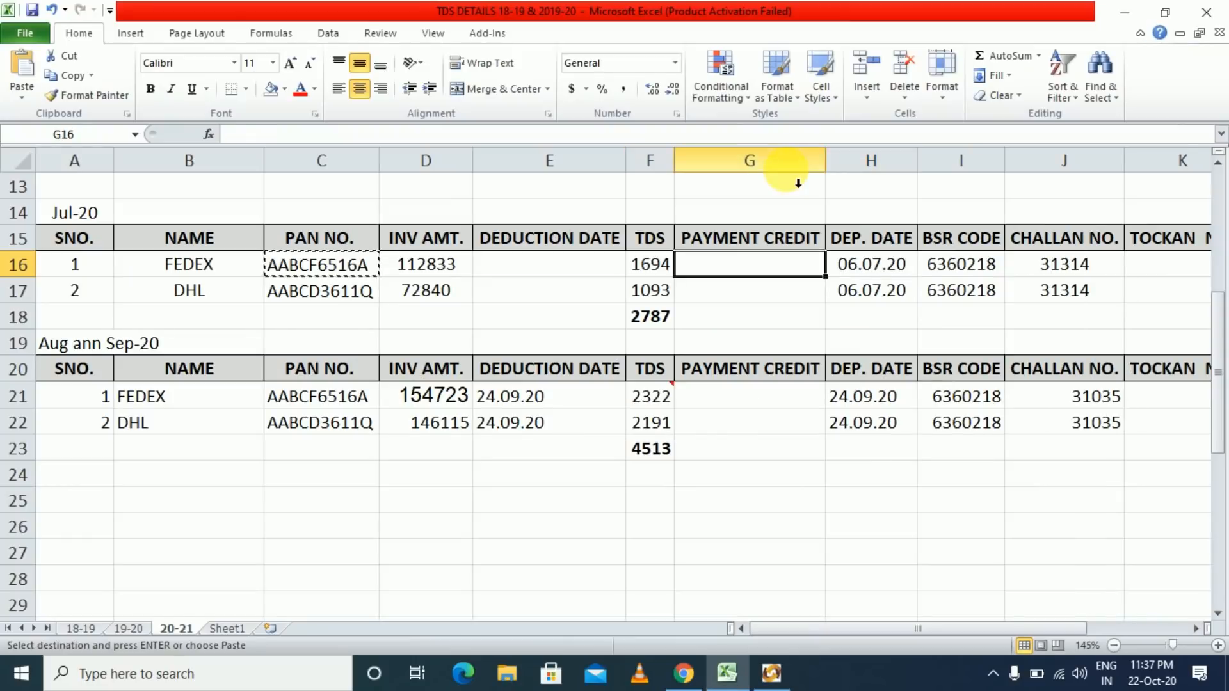
{"action": "key", "text": "Left"}
{"action": "key", "text": "Left"}
{"action": "key", "text": "Left"}
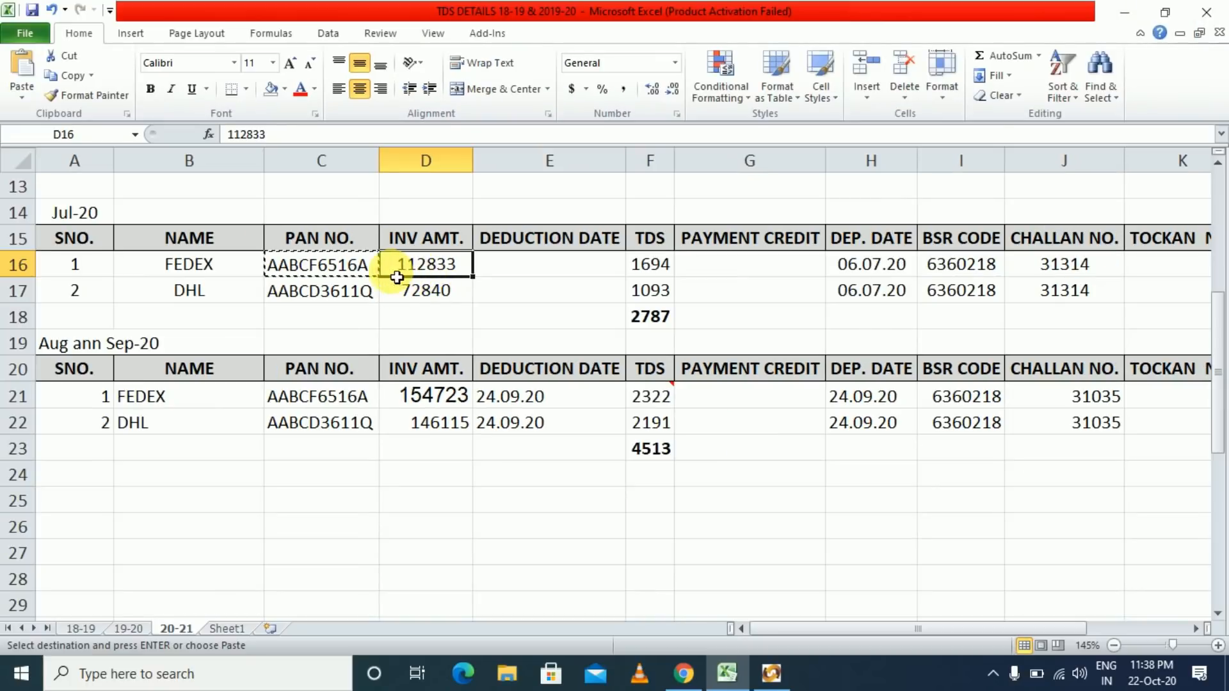
{"action": "key", "text": "alt+Tab"}
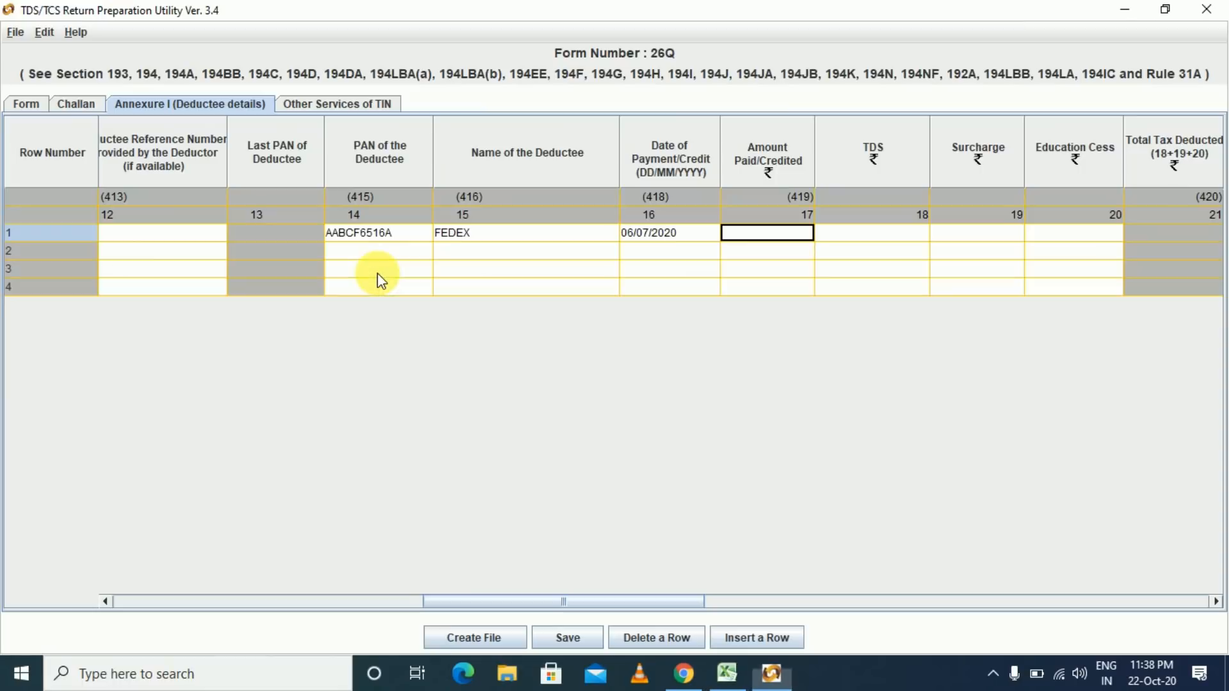
{"action": "type", "text": "112"}
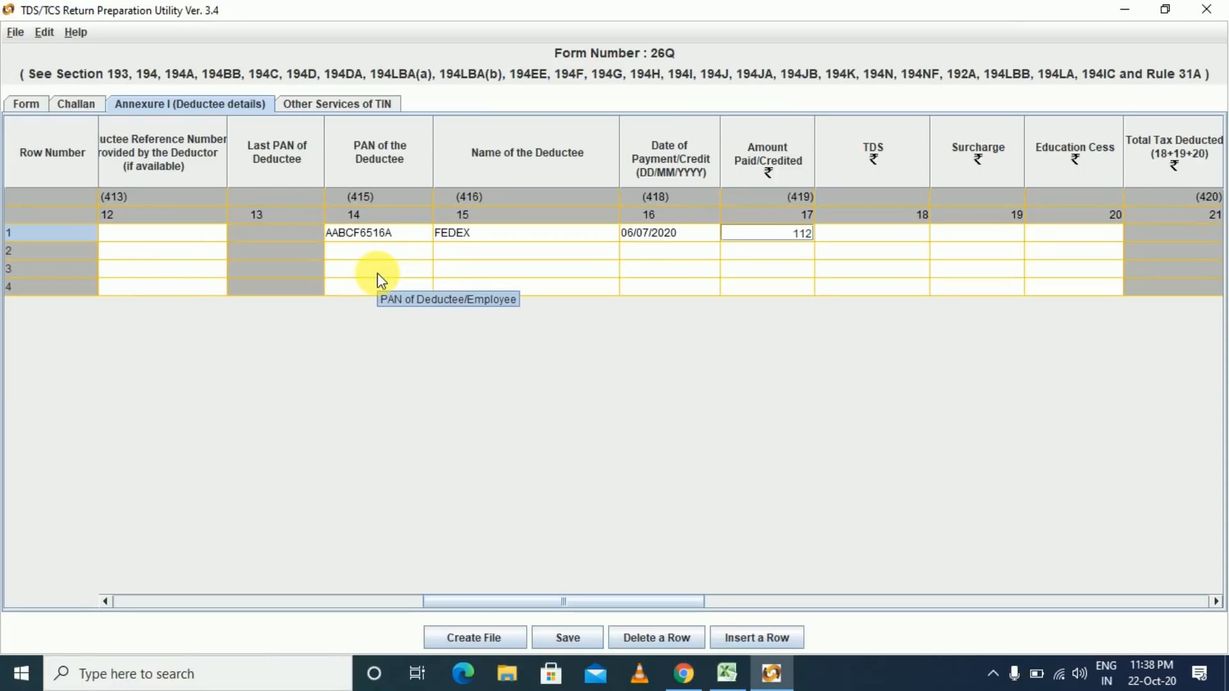
{"action": "type", "text": "833"}
{"action": "key", "text": "Tab"}
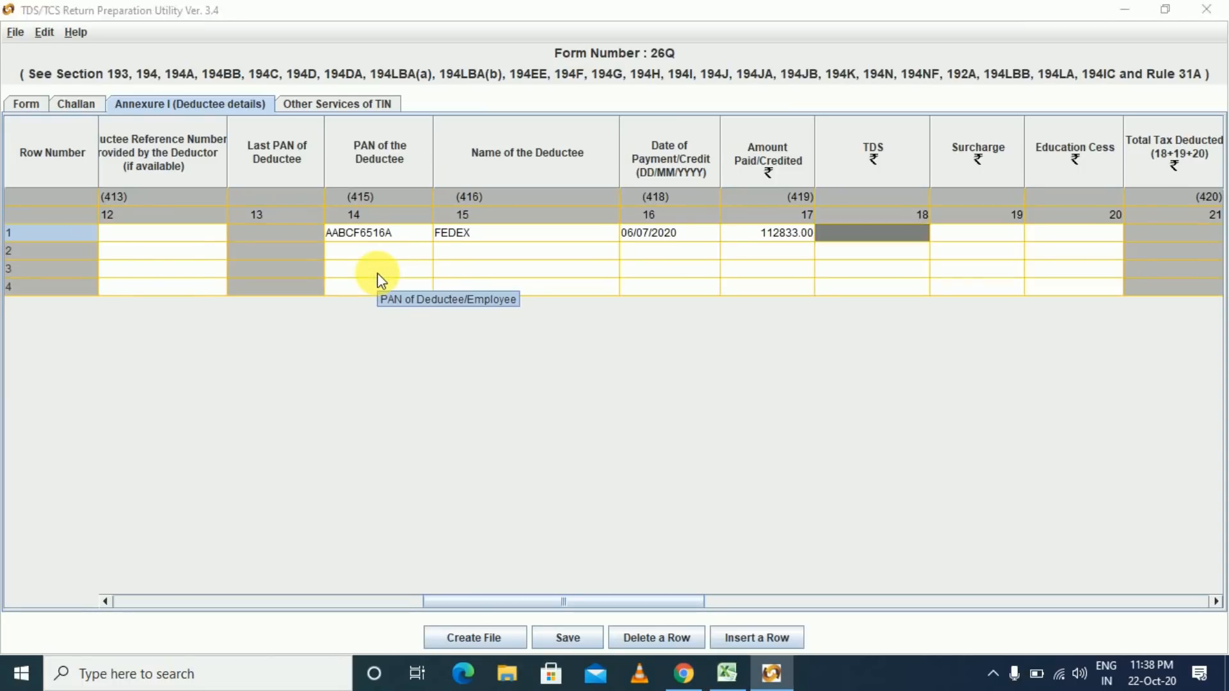
- Enter TDS 1694 with zero surcharge and zero education cess for FEDEX
{"action": "key", "text": "alt+Tab"}
{"action": "key", "text": "Right"}
{"action": "key", "text": "Right"}
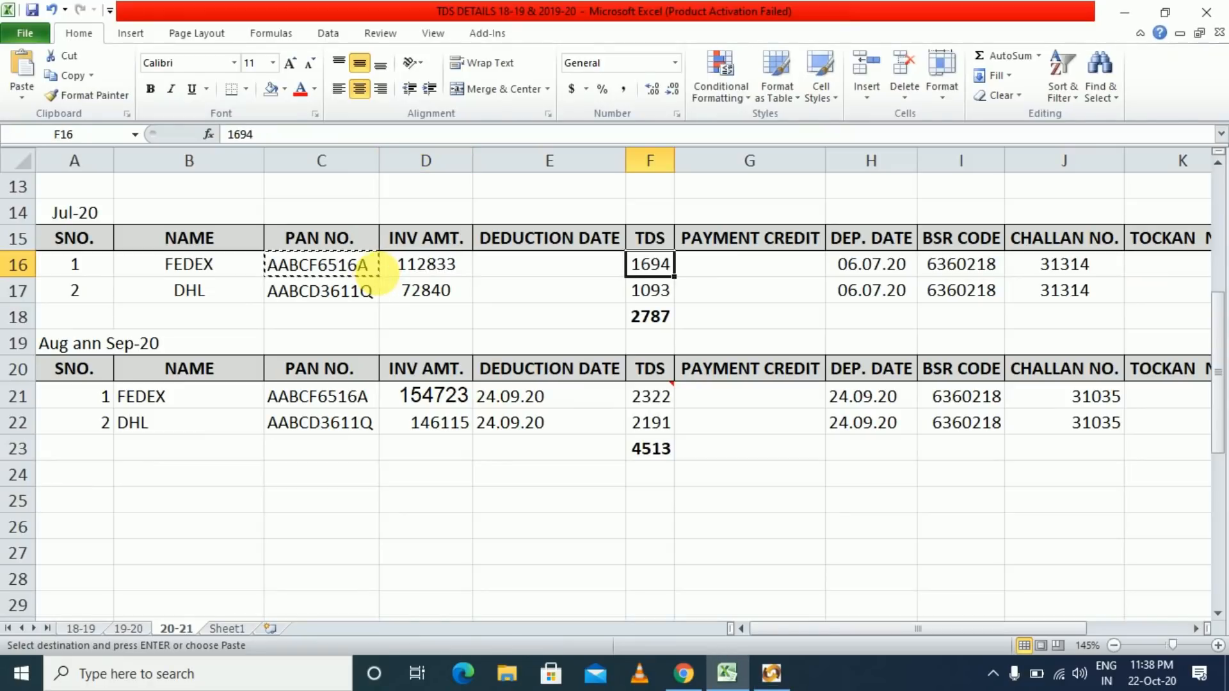
{"action": "key", "text": "alt+Tab"}
{"action": "type", "text": "1694"}
{"action": "key", "text": "Tab"}
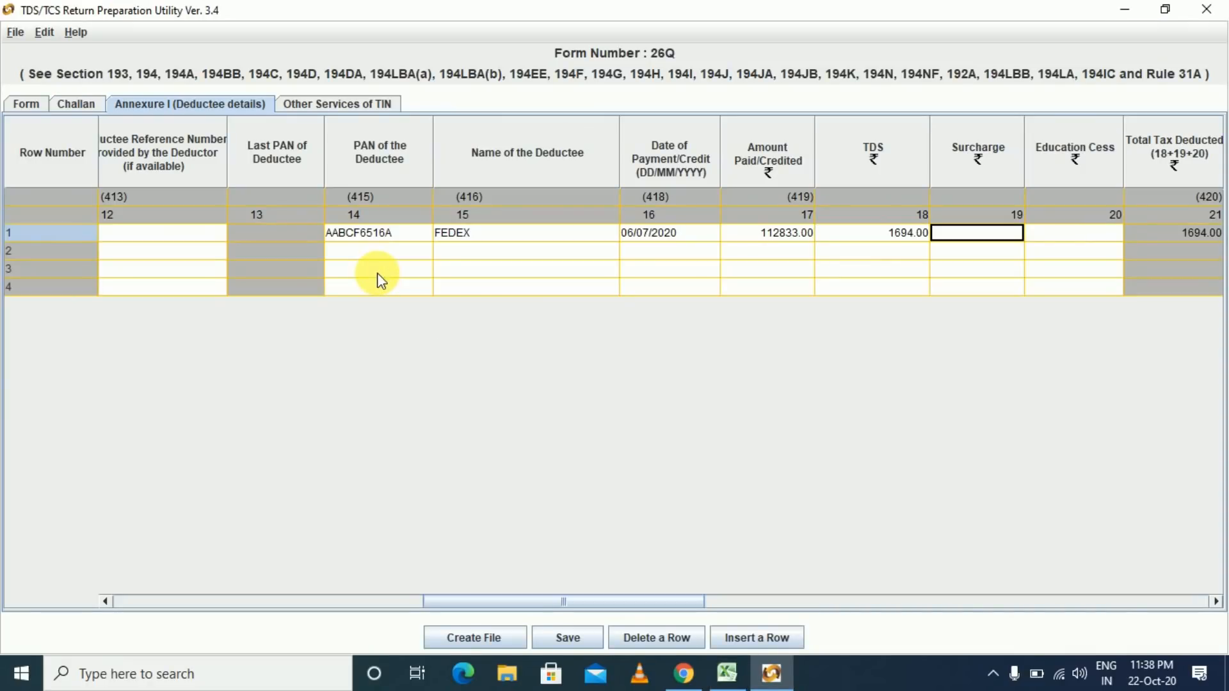
{"action": "type", "text": "0"}
{"action": "key", "text": "Tab"}
{"action": "type", "text": "0"}
{"action": "key", "text": "Tab"}
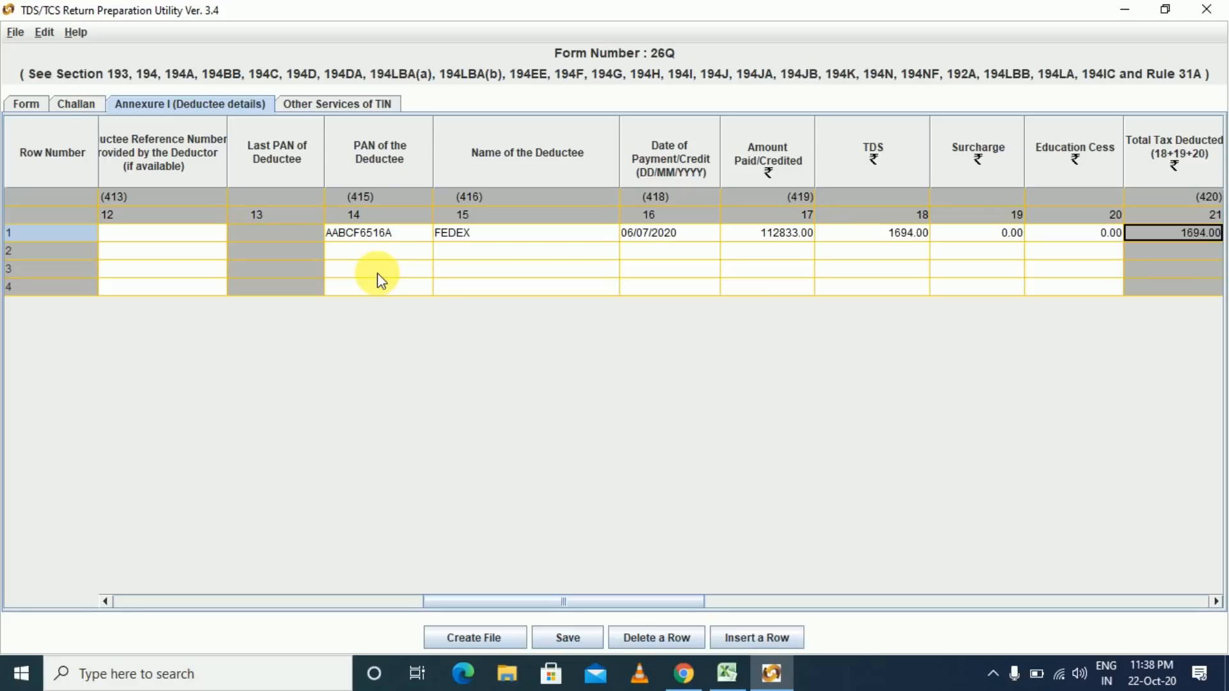
{"action": "key", "text": "Tab"}
{"action": "key", "text": "Tab"}
{"action": "key", "text": "Tab"}
{"action": "key", "text": "Tab"}
{"action": "key", "text": "Tab"}
{"action": "key", "text": "Tab"}
{"action": "key", "text": "shift+Tab"}
{"action": "key", "text": "shift+Tab"}
{"action": "key", "text": "shift+Tab"}
{"action": "key", "text": "shift+Tab"}
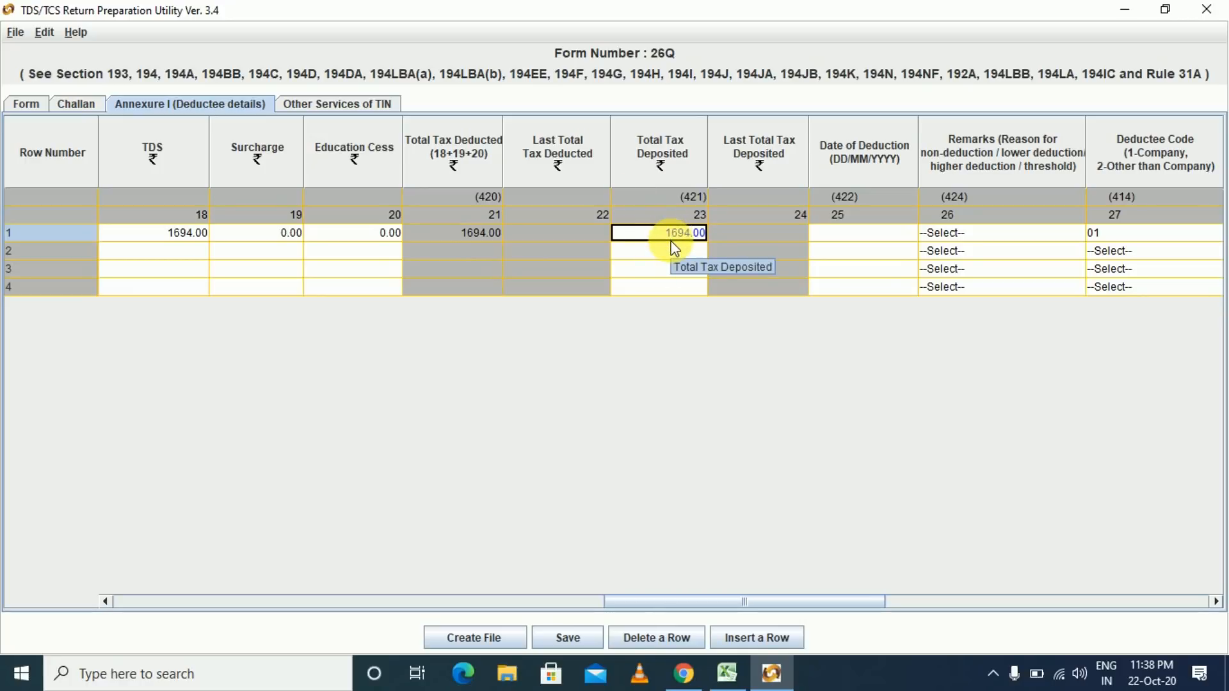
{"action": "key", "text": "Tab"}
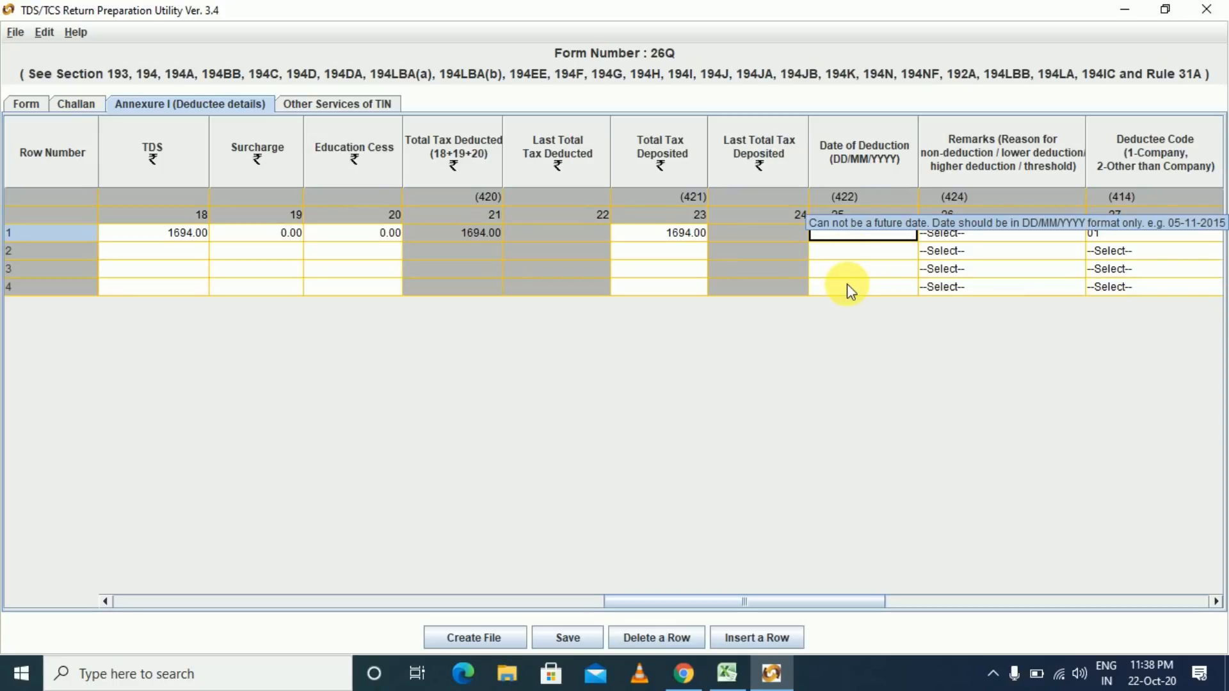
- Enter deduction date 06/07/2020 for FEDEX's row
{"action": "key", "text": "alt+Tab"}
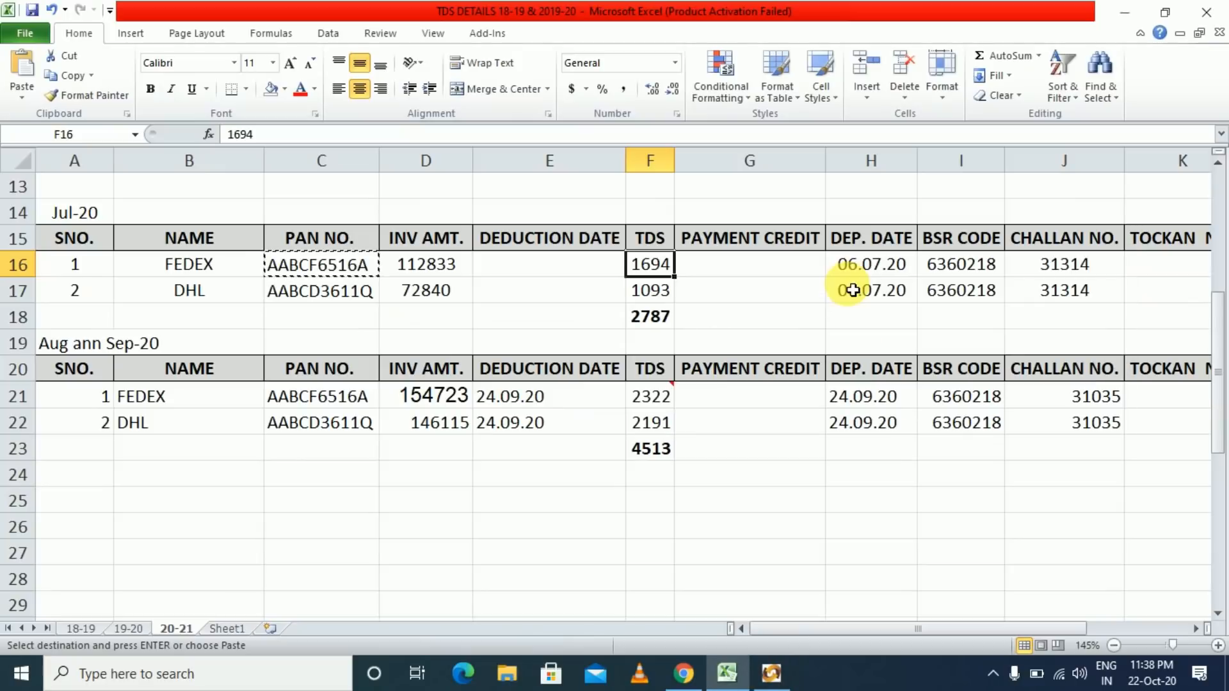
{"action": "left_click", "coordinate": [877, 278]}
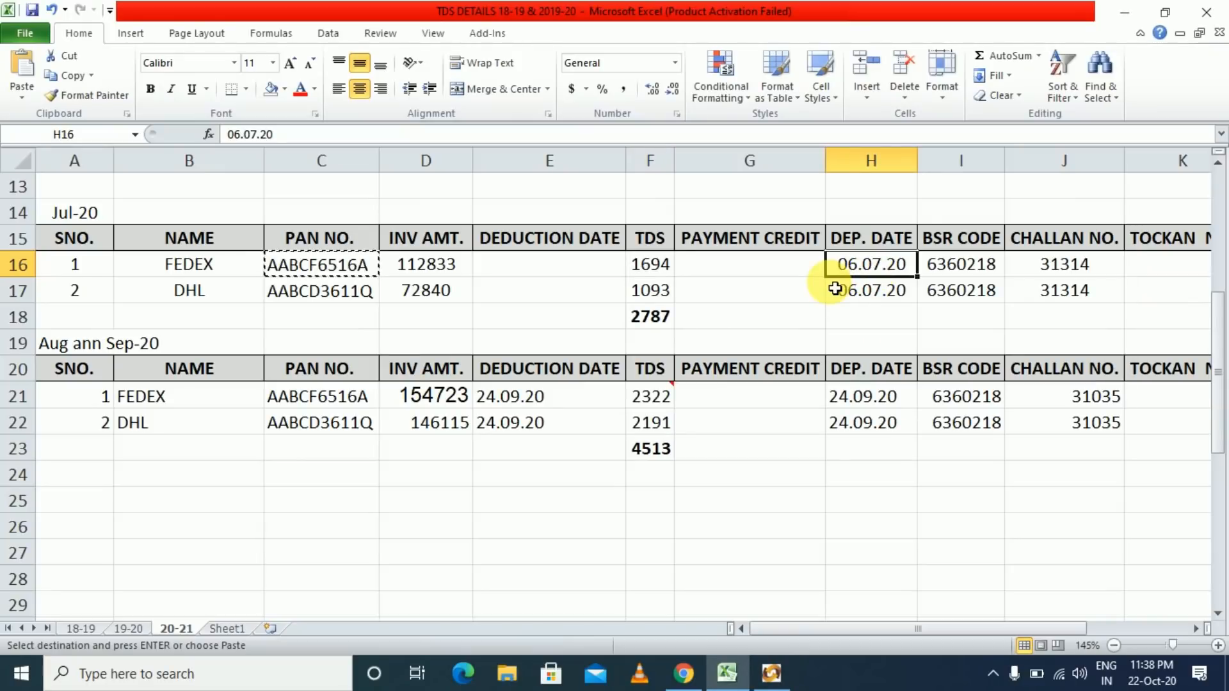
{"action": "key", "text": "alt+Tab"}
{"action": "type", "text": "0"}
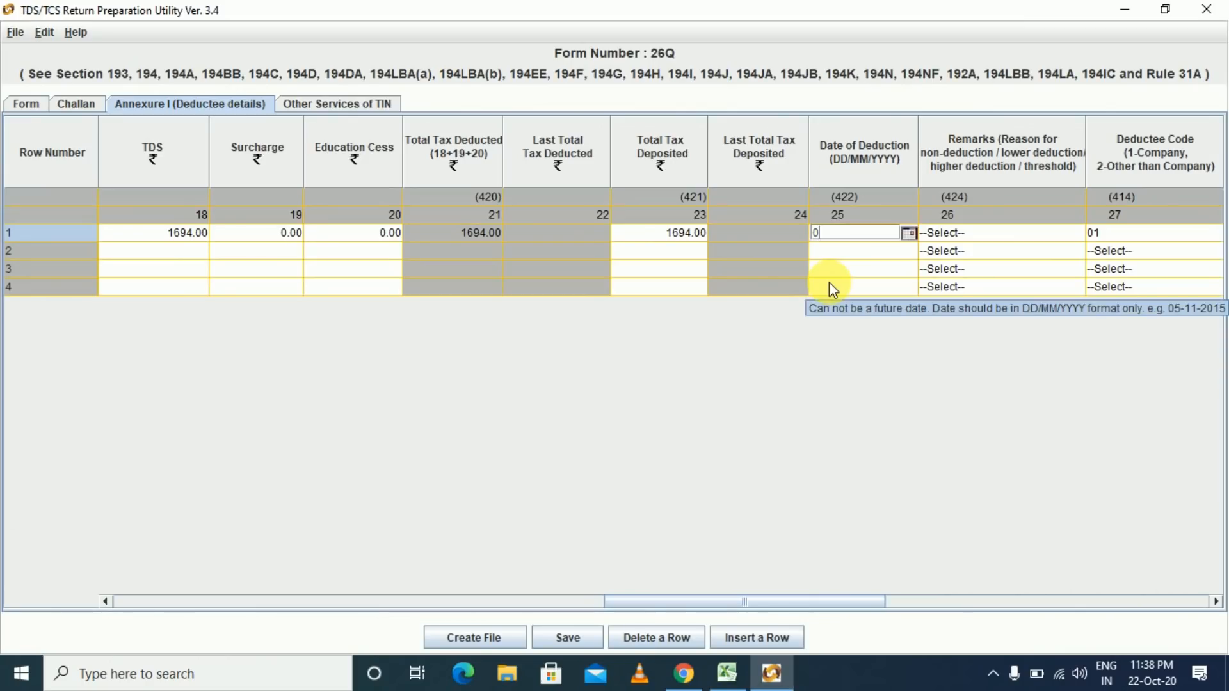
{"action": "type", "text": "6/07/2020"}
{"action": "key", "text": "Tab"}
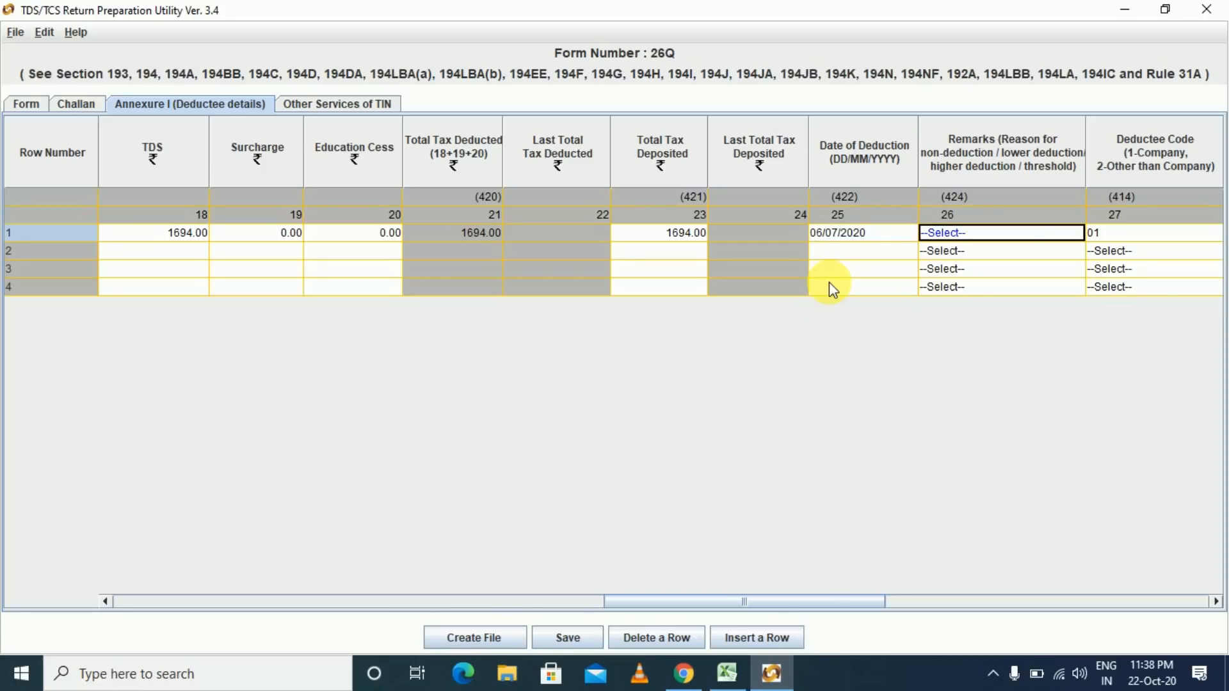
- Set FEDEX's remark to Y
{"action": "left_click", "coordinate": [980, 236]}
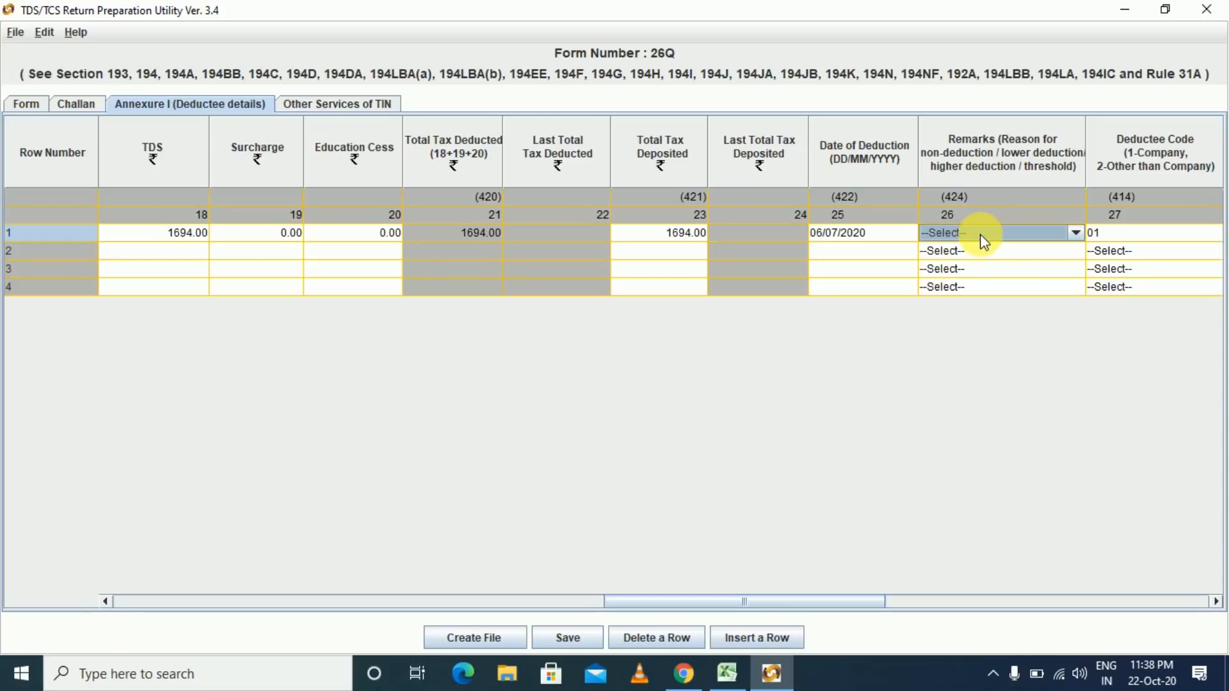
{"action": "key", "text": "Down"}
{"action": "key", "text": "Down"}
{"action": "key", "text": "Down"}
{"action": "key", "text": "Down"}
{"action": "key", "text": "Down"}
{"action": "key", "text": "Down"}
{"action": "key", "text": "Return"}
{"action": "key", "text": "Tab"}
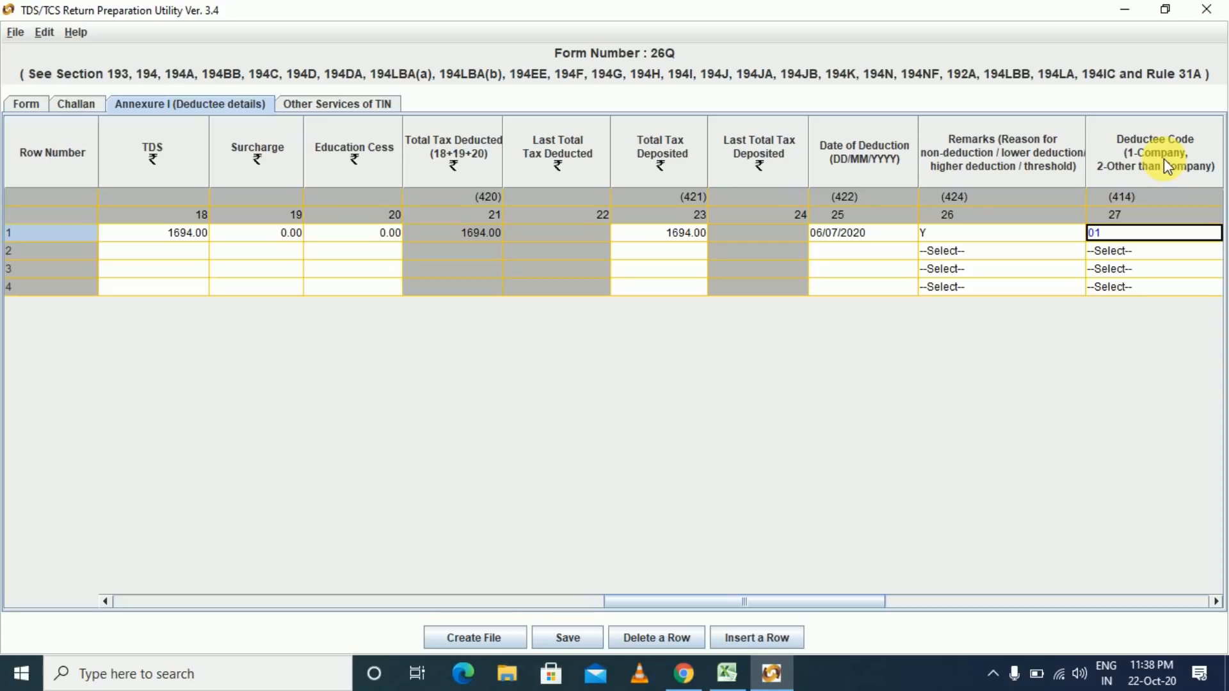
{"action": "key", "text": "Tab"}
{"action": "key", "text": "Tab"}
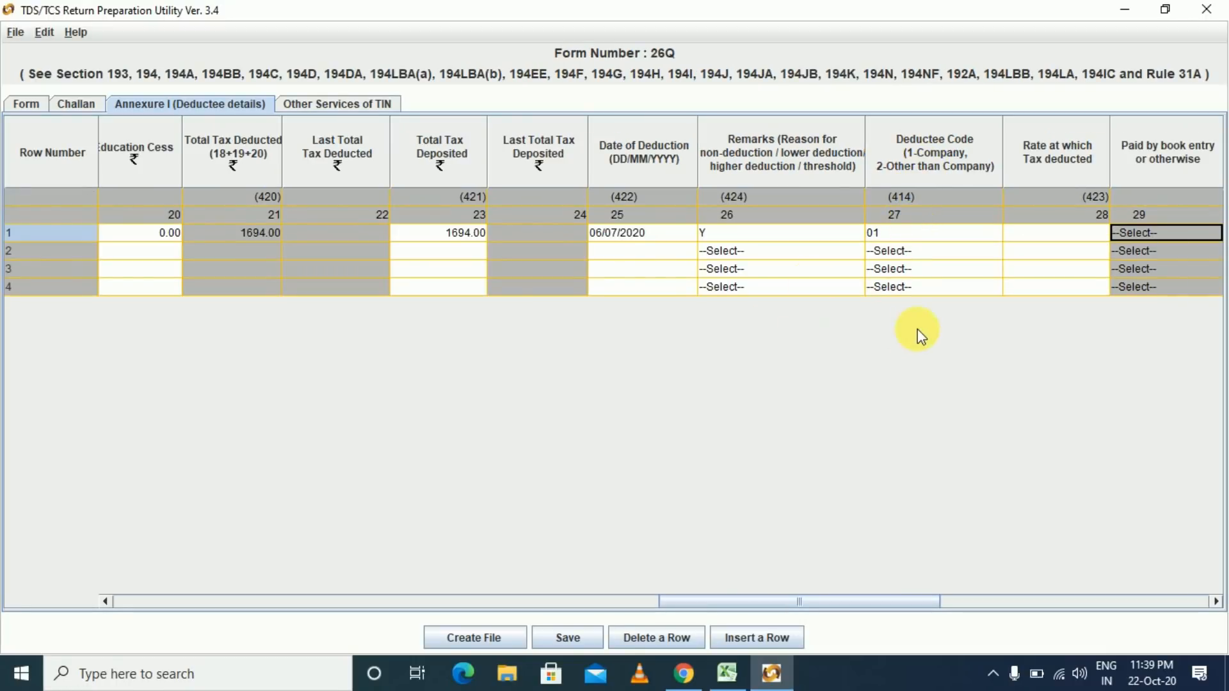
- Enter a deduction rate of 1.5 and pass the remaining columns to row 2
{"action": "left_click", "coordinate": [1038, 233]}
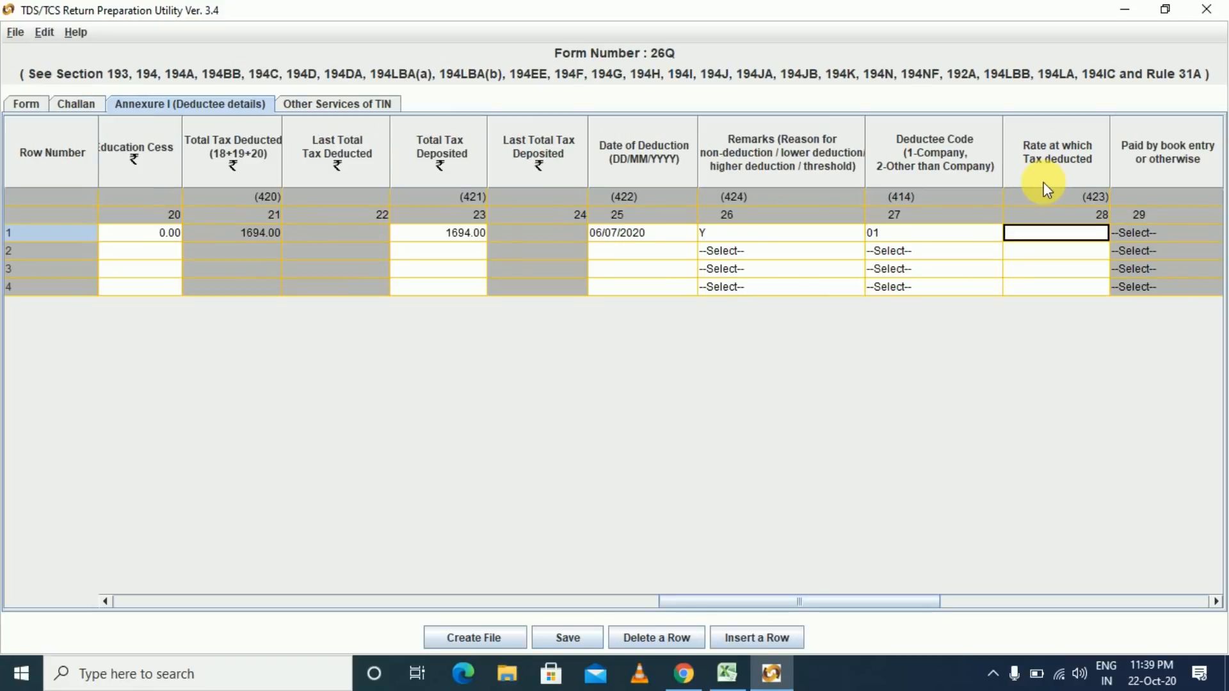
{"action": "type", "text": "1.5"}
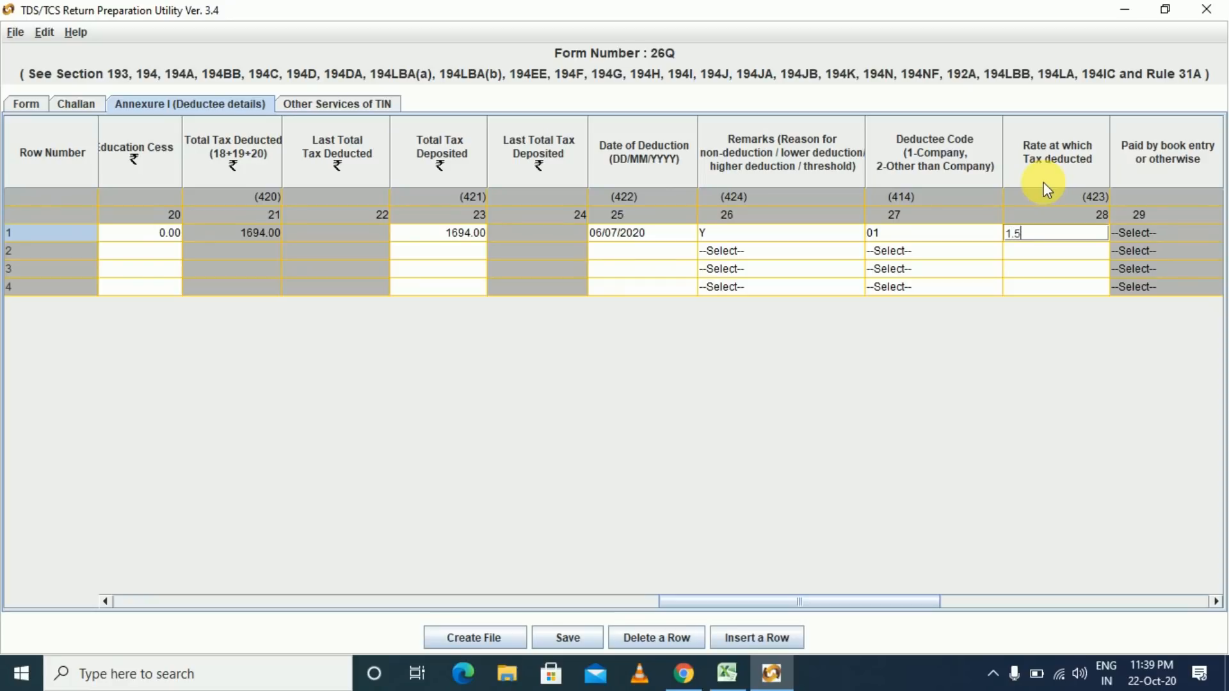
{"action": "key", "text": "Tab"}
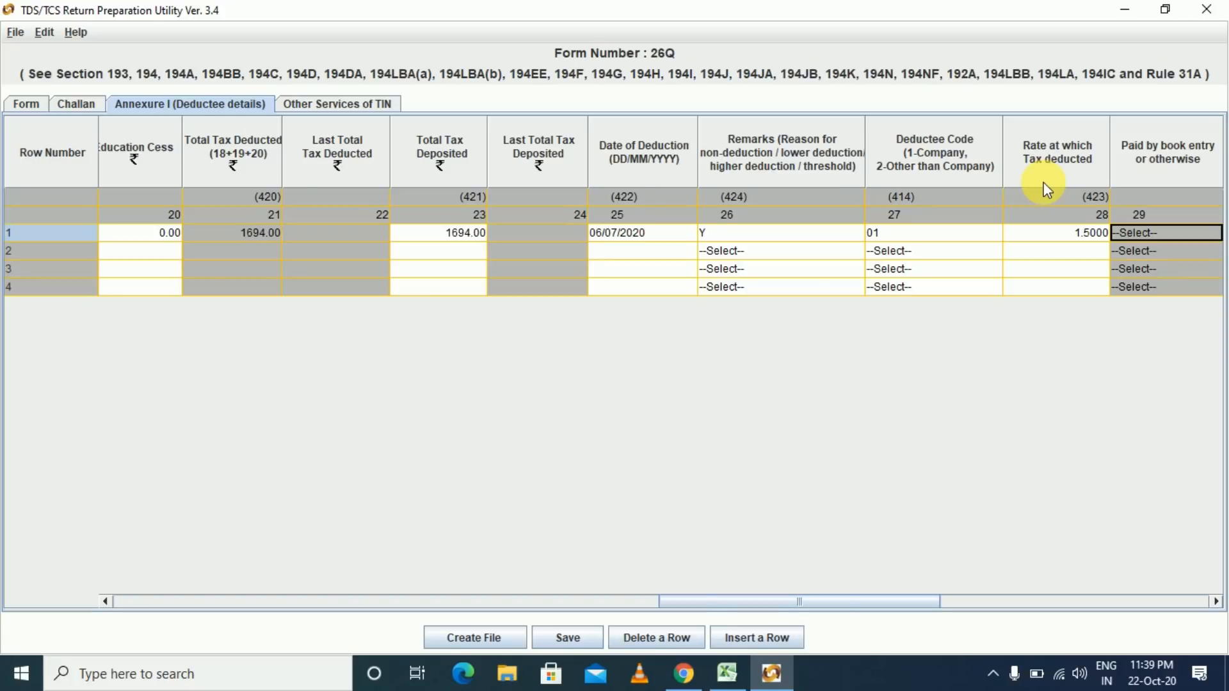
{"action": "key", "text": "Tab"}
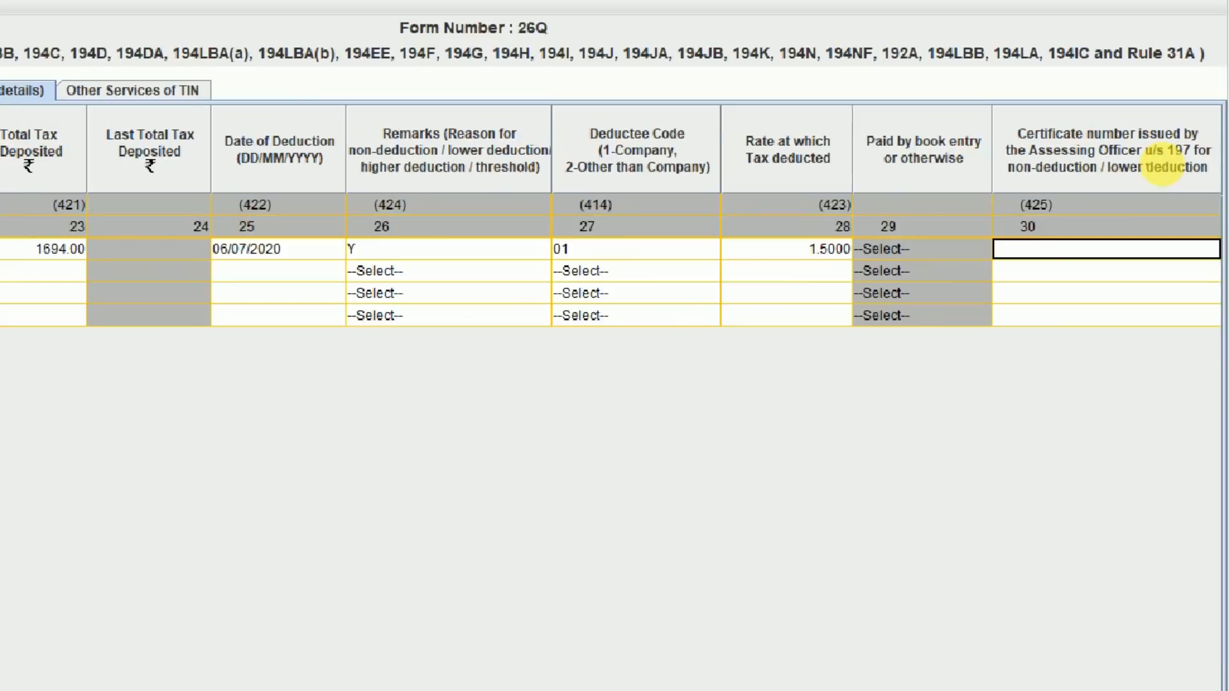
{"action": "key", "text": "Tab"}
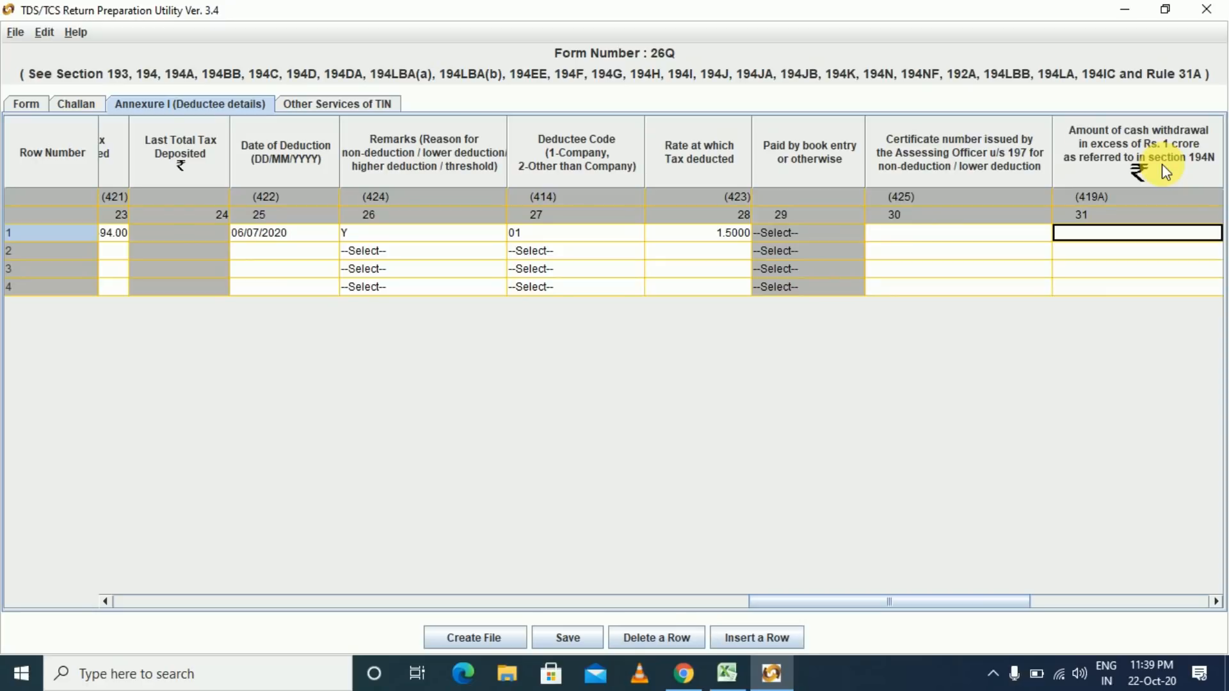
{"action": "key", "text": "Tab"}
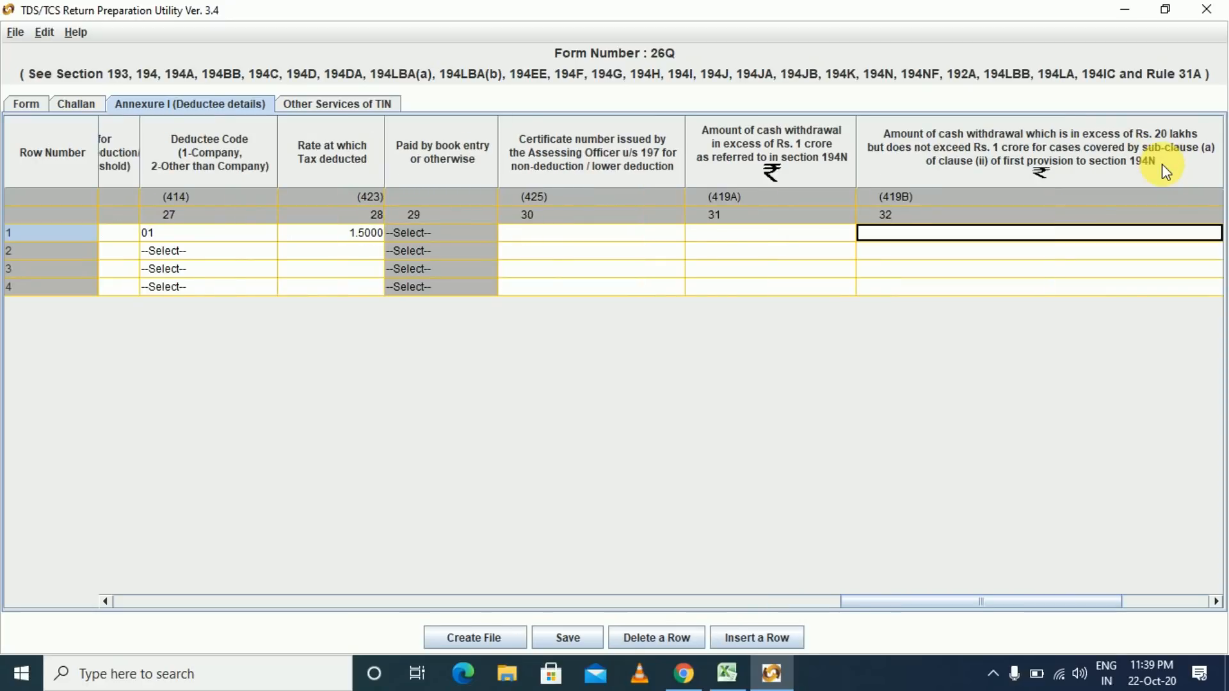
{"action": "key", "text": "Tab"}
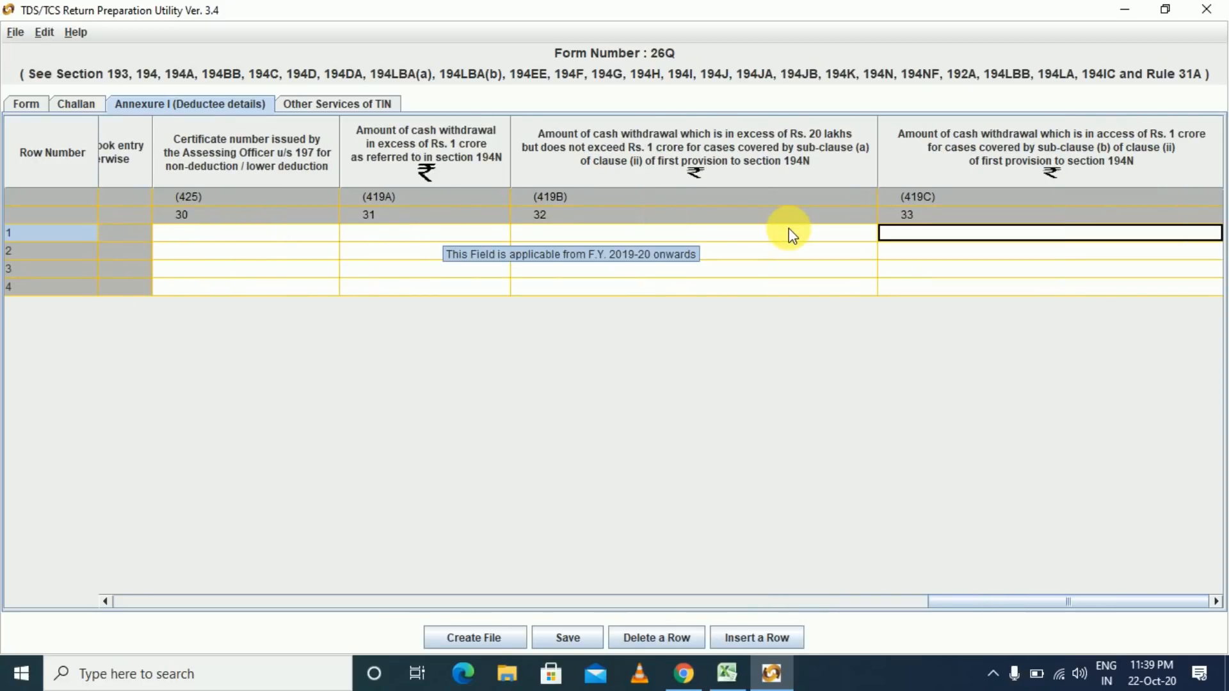
{"action": "key", "text": "Tab"}
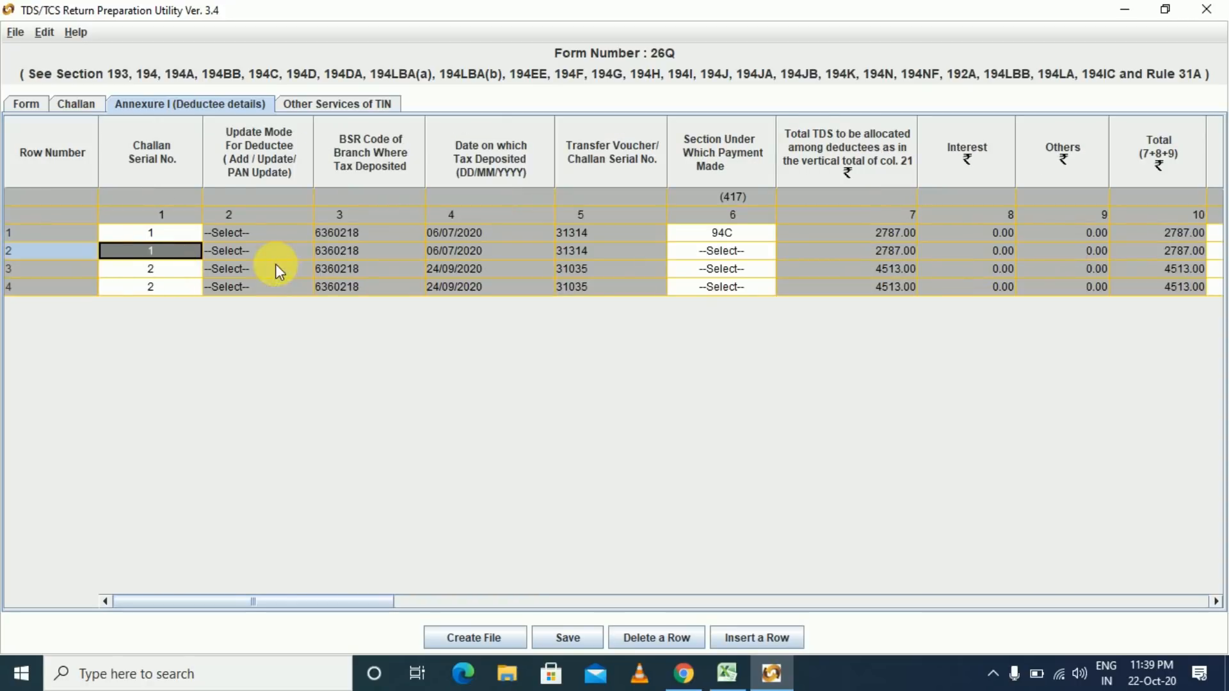
- Set row 2's payment section to 94C
{"action": "key", "text": "Tab"}
{"action": "key", "text": "Tab"}
{"action": "key", "text": "Tab"}
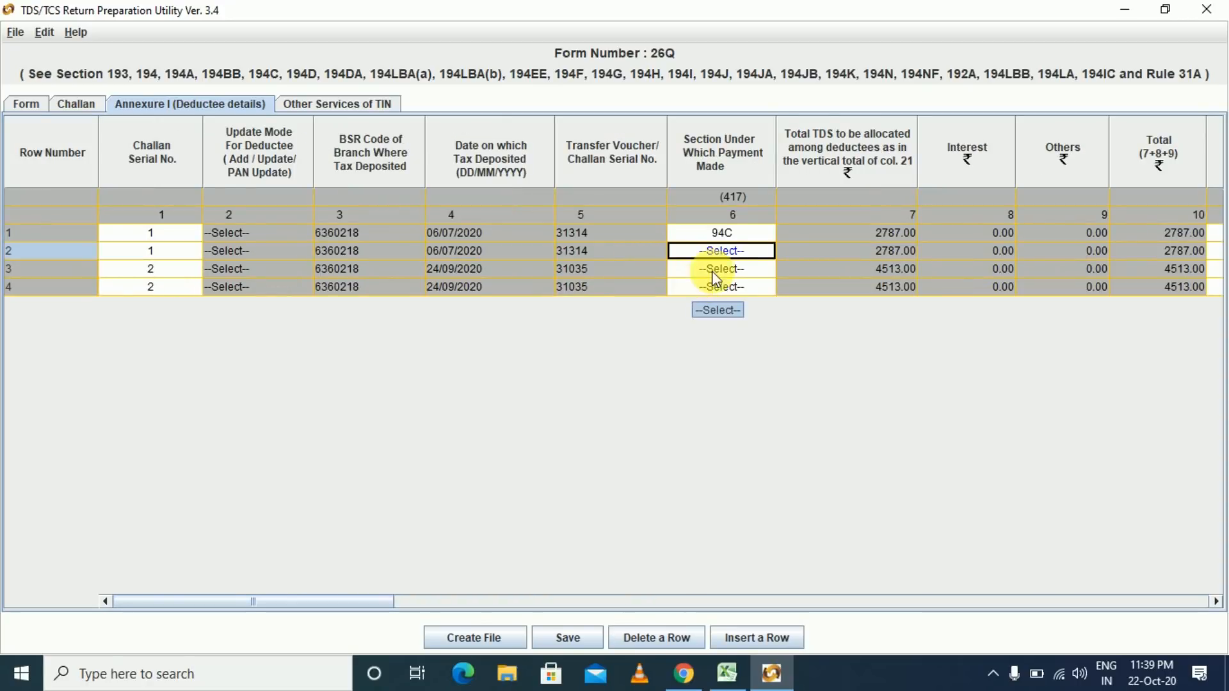
{"action": "left_click", "coordinate": [718, 247]}
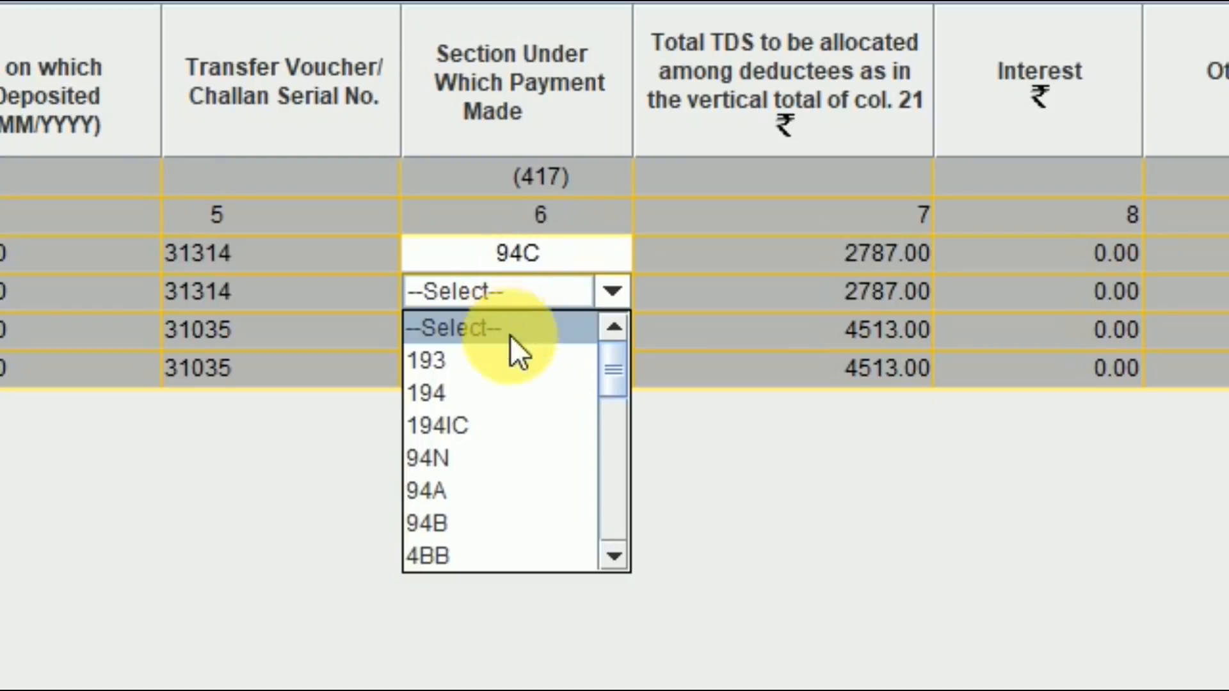
{"action": "left_click_drag", "start_coordinate": [604, 378], "coordinate": [608, 420]}
{"action": "left_click", "coordinate": [490, 384]}
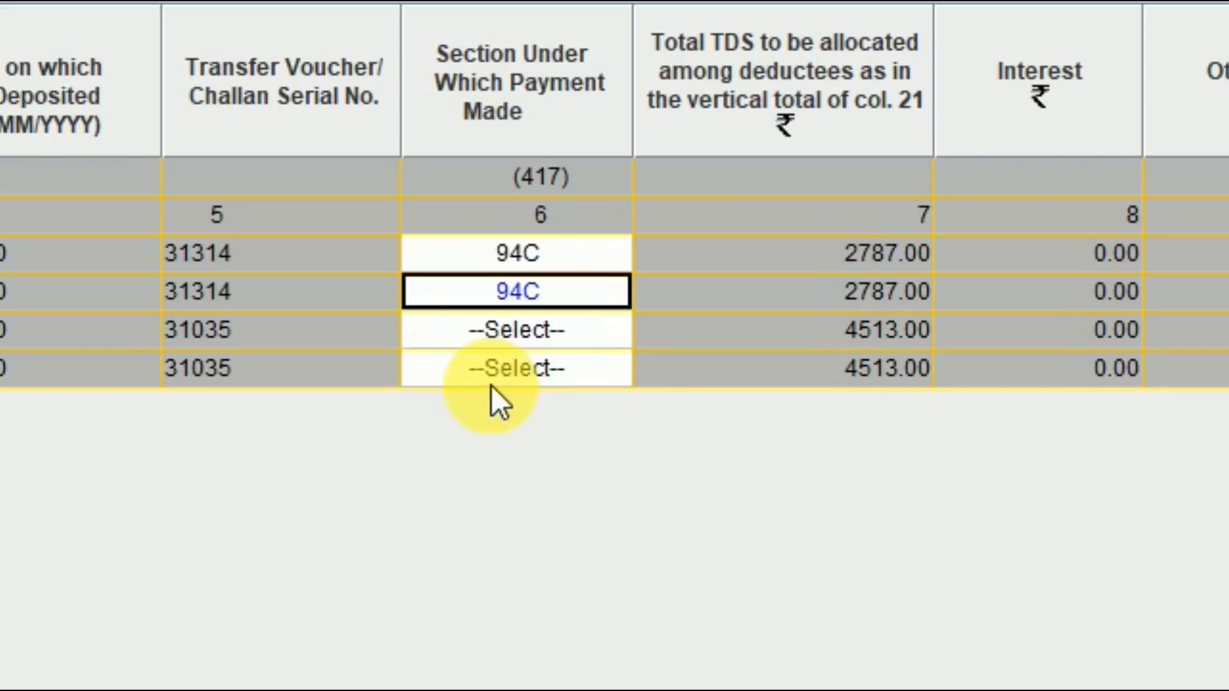
{"action": "key", "text": "Tab"}
{"action": "key", "text": "Tab"}
{"action": "key", "text": "Tab"}
{"action": "key", "text": "Tab"}
{"action": "key", "text": "Tab"}
{"action": "key", "text": "Tab"}
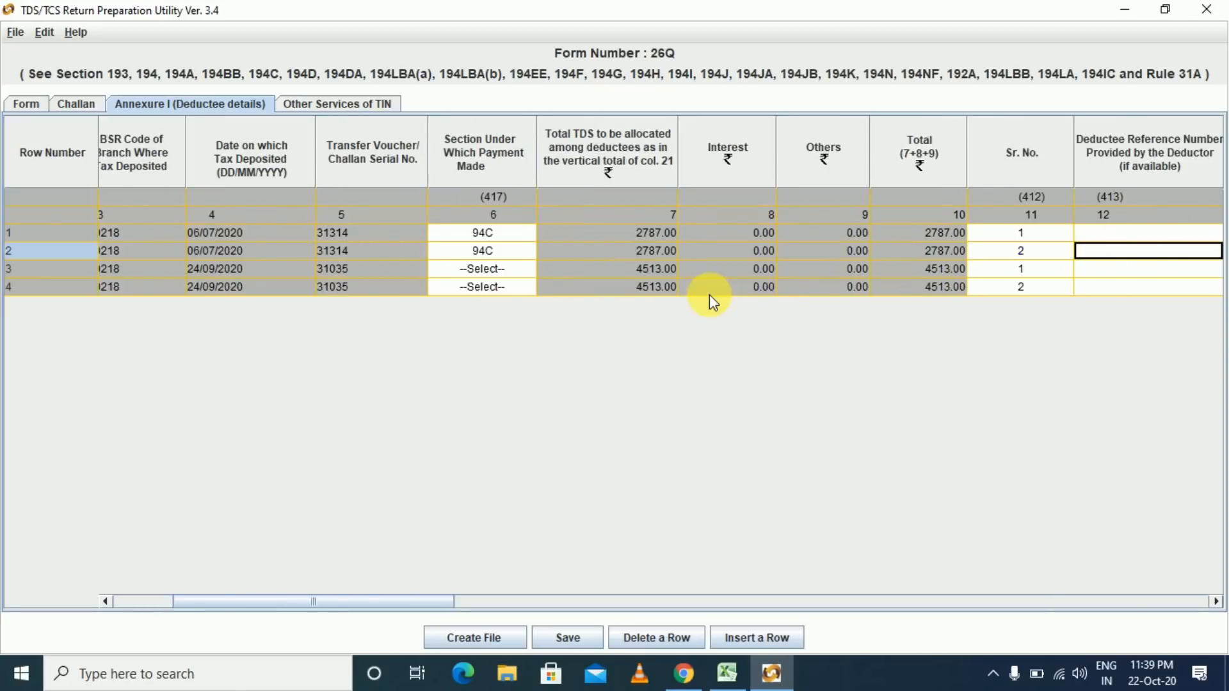
{"action": "key", "text": "Tab"}
{"action": "key", "text": "Tab"}
{"action": "key", "text": "Tab"}
{"action": "key", "text": "Tab"}
{"action": "key", "text": "Tab"}
{"action": "key", "text": "Tab"}
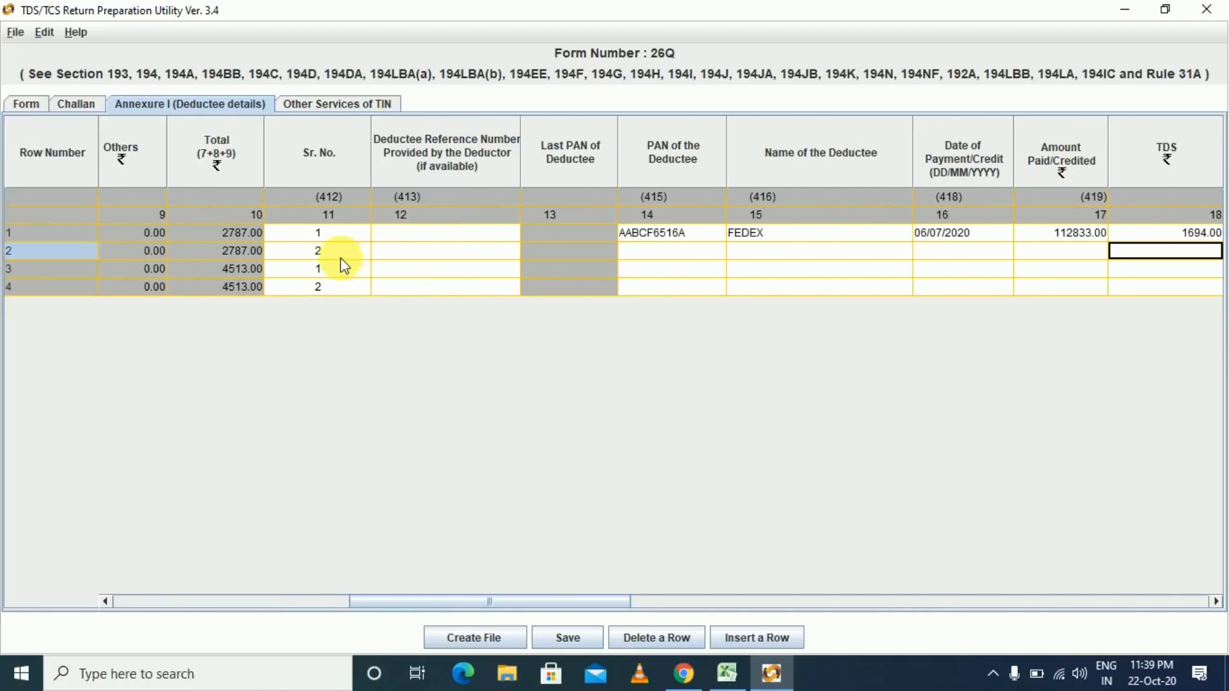
- Copy DHL's PAN from Excel cell C17 into row 2 and enter the deductee name DHL
{"action": "left_click", "coordinate": [635, 256]}
{"action": "key", "text": "alt+Tab"}
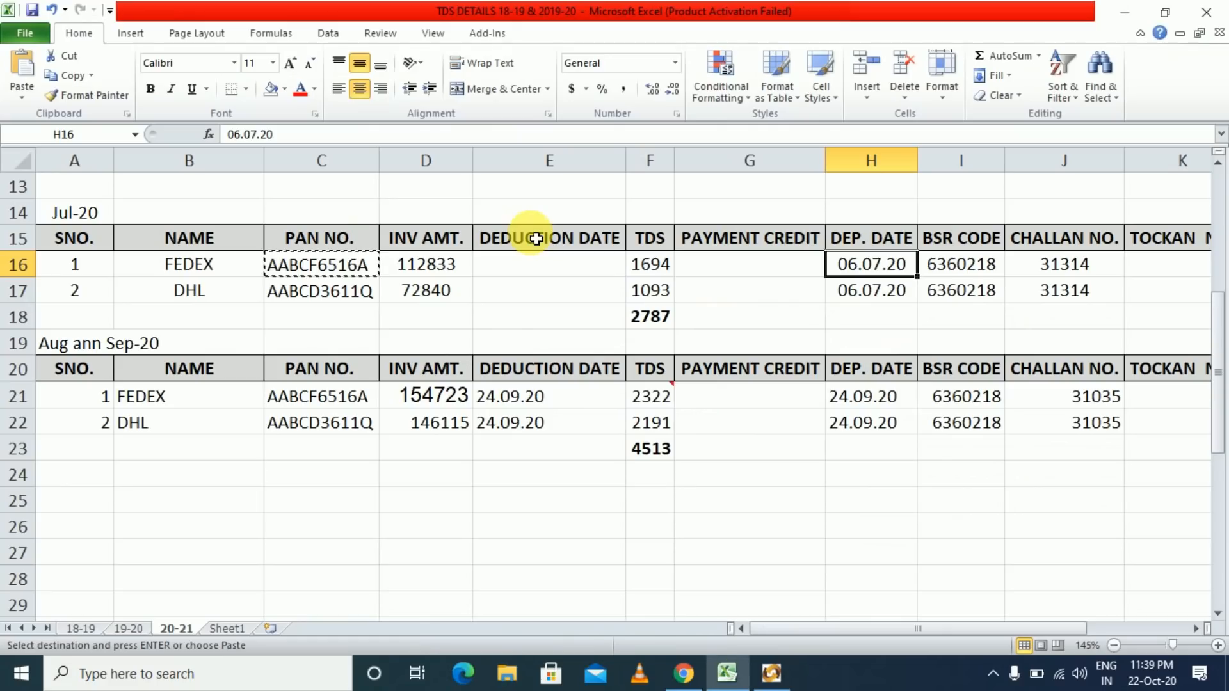
{"action": "key", "text": "Down"}
{"action": "key", "text": "Left"}
{"action": "key", "text": "Left"}
{"action": "key", "text": "Left"}
{"action": "key", "text": "Left"}
{"action": "key", "text": "Left"}
{"action": "key", "text": "ctrl+c"}
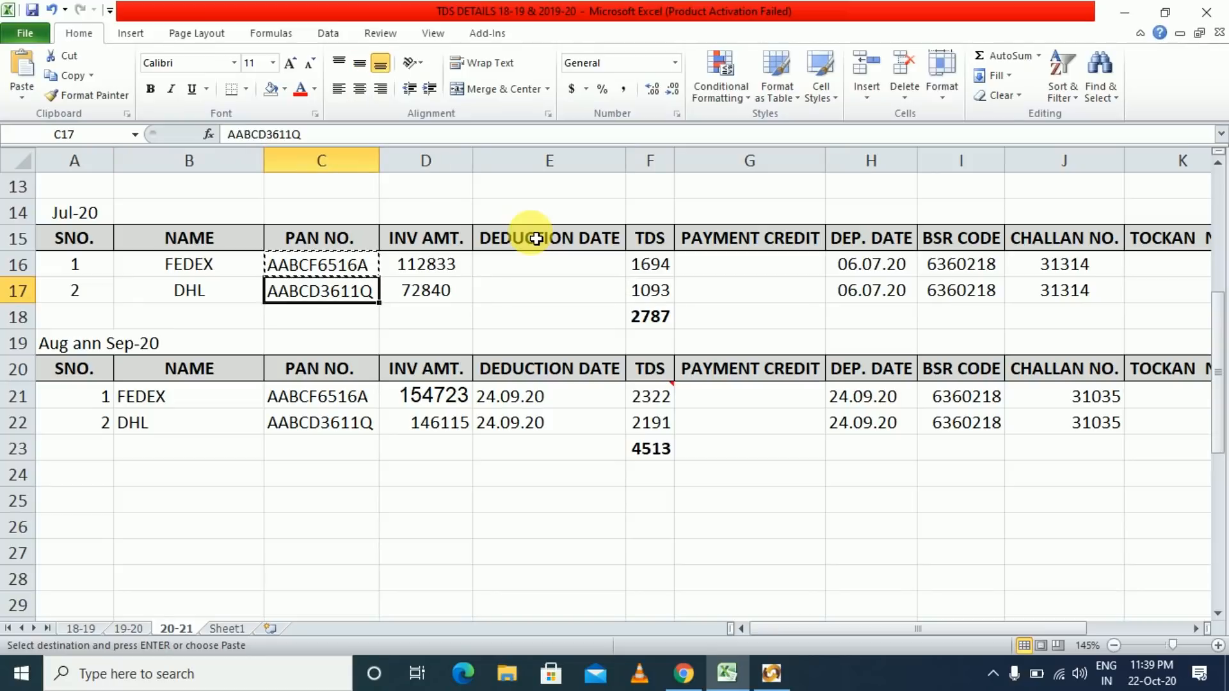
{"action": "key", "text": "alt+Tab"}
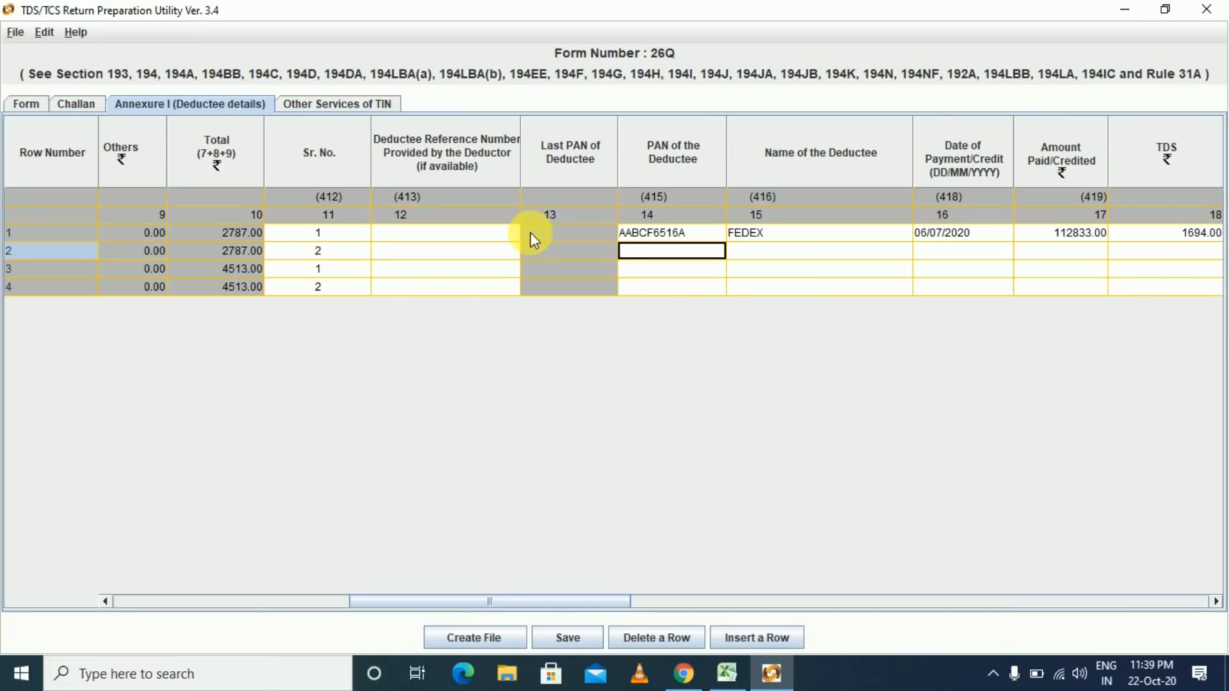
{"action": "key", "text": "ctrl+v"}
{"action": "key", "text": "Tab"}
{"action": "type", "text": "DHL"}
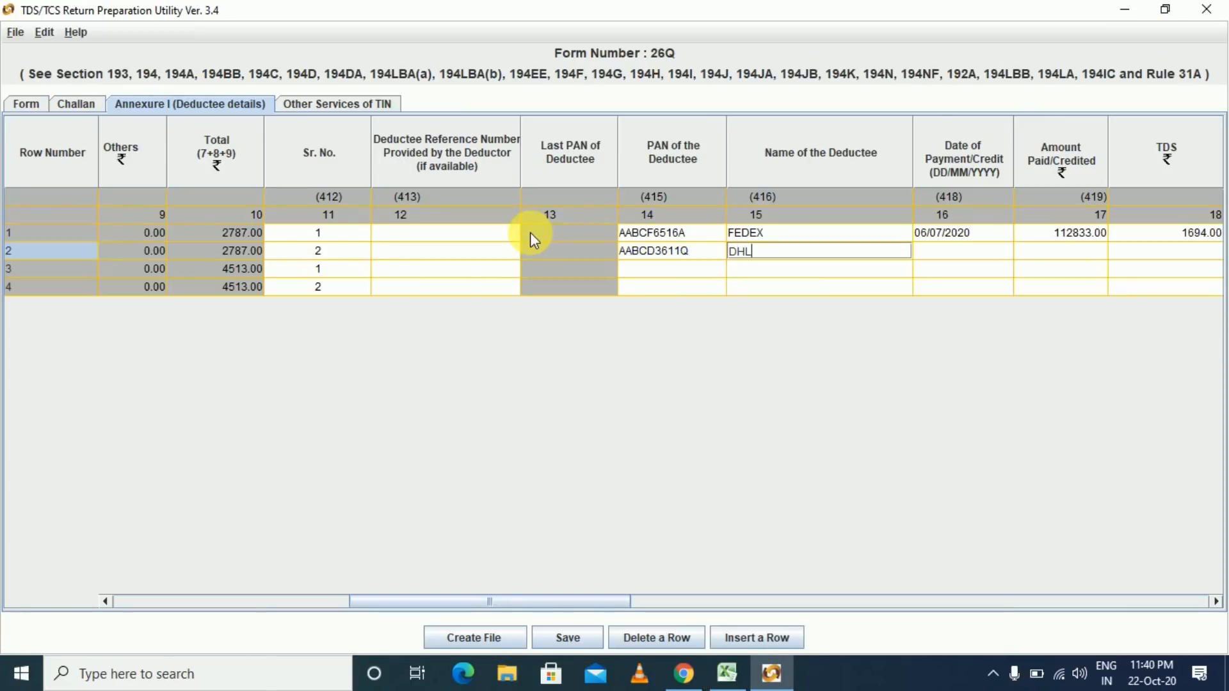
{"action": "key", "text": "Tab"}
- Give row 2 the 06/07/2020 payment date and an amount paid of 72840
{"action": "key", "text": "Up"}
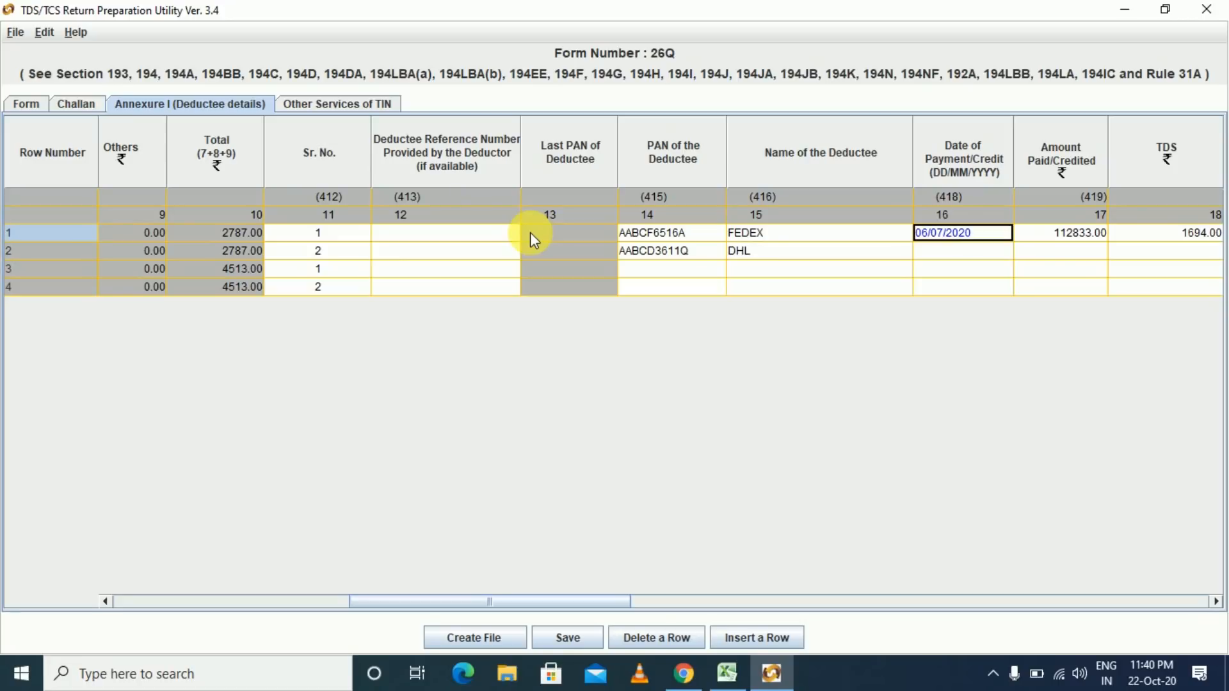
{"action": "key", "text": "Down"}
{"action": "key", "text": "ctrl+v"}
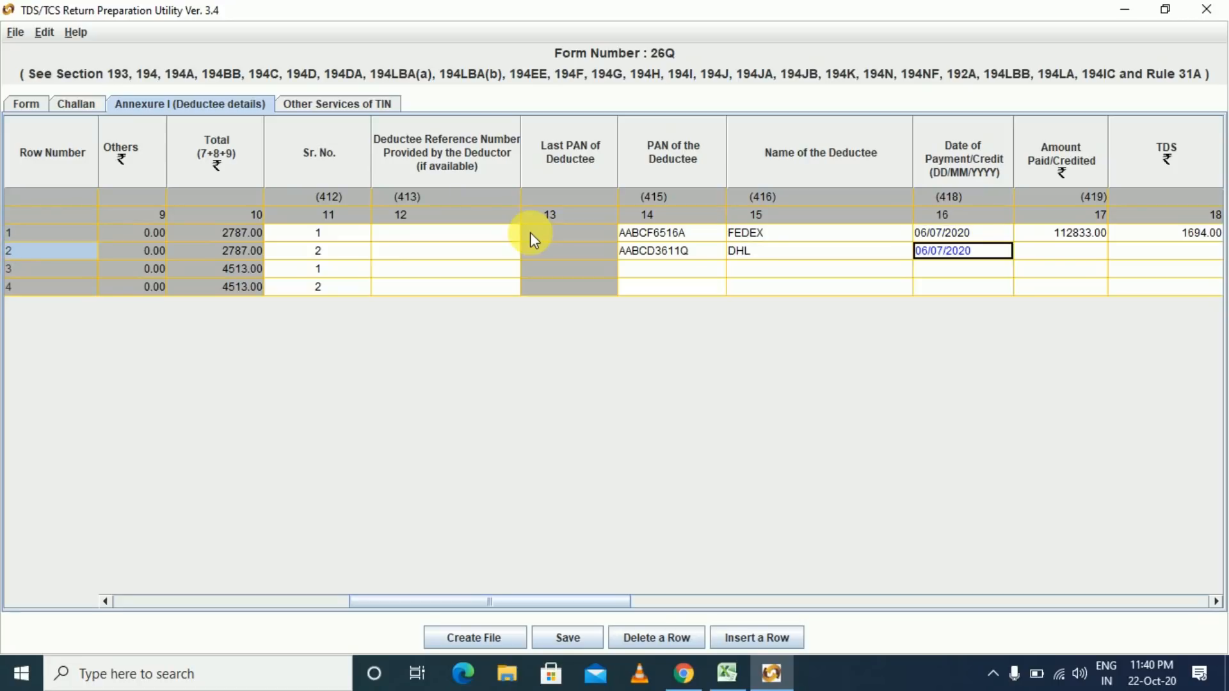
{"action": "key", "text": "Tab"}
{"action": "key", "text": "alt+Tab"}
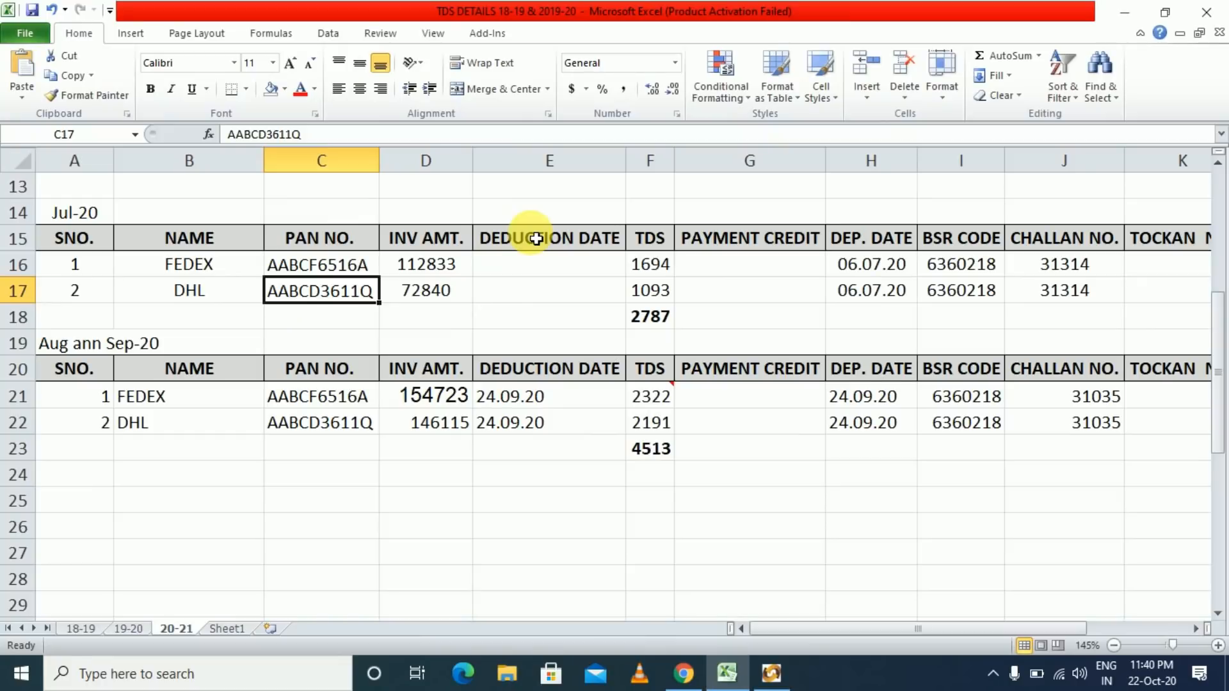
{"action": "key", "text": "ctrl+c"}
{"action": "key", "text": "alt+Tab"}
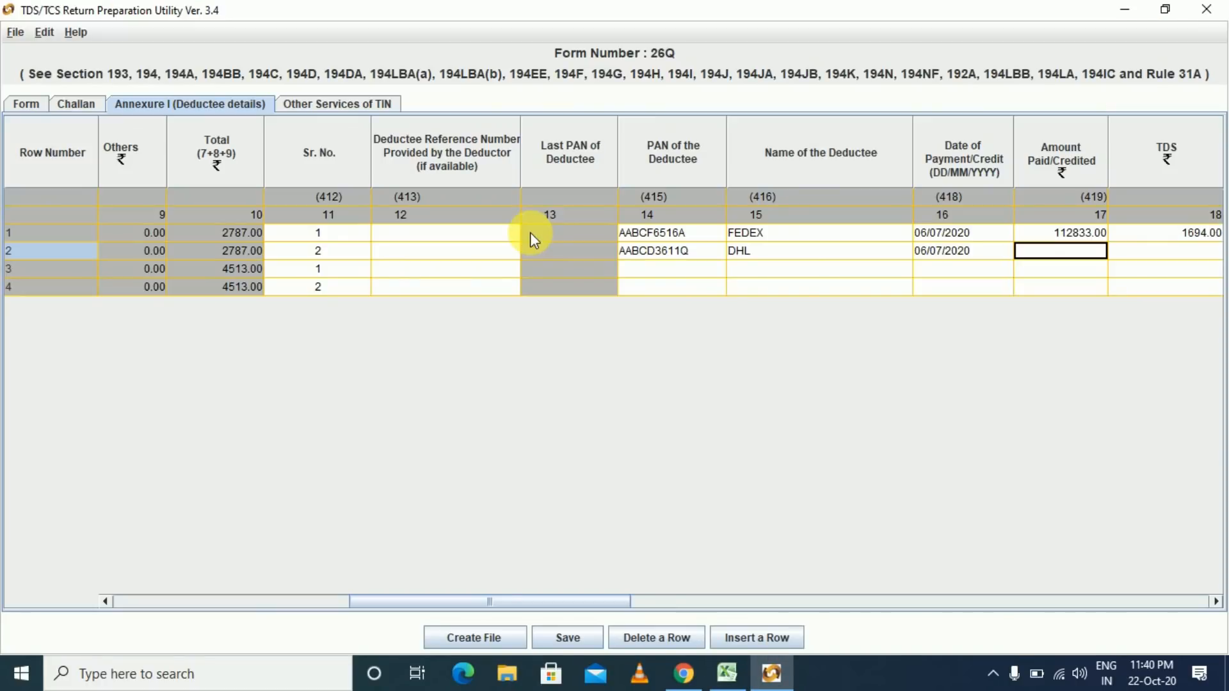
{"action": "key", "text": "alt+Tab"}
{"action": "key", "text": "Right"}
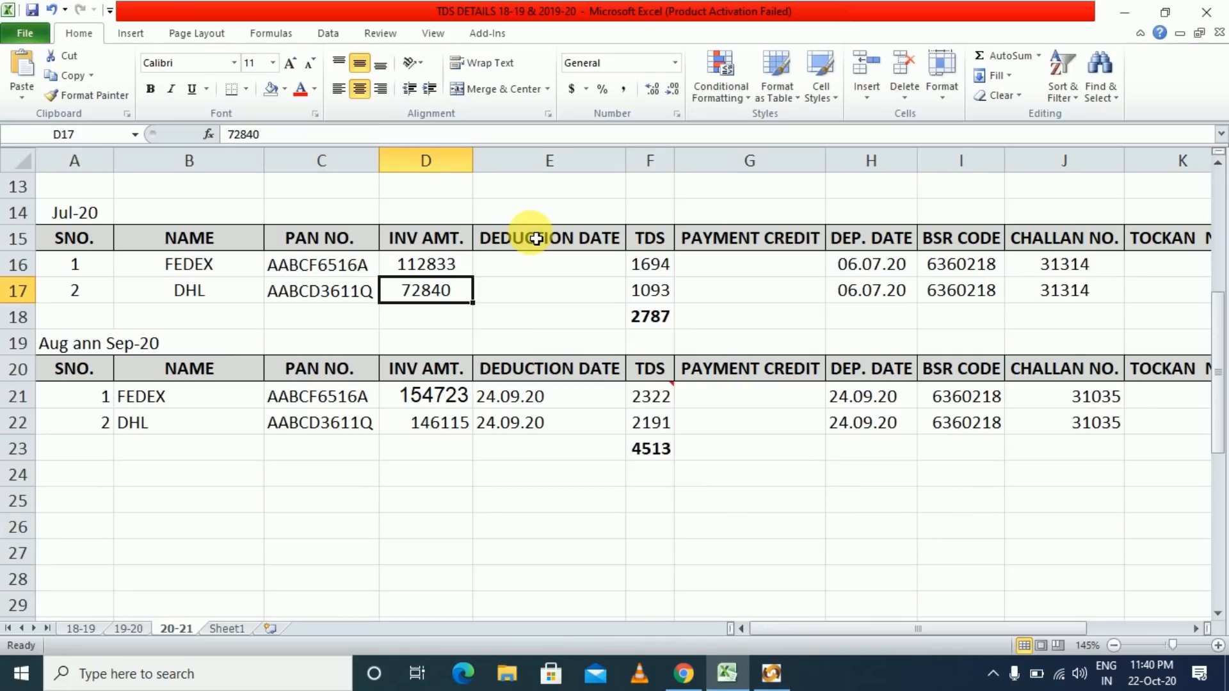
{"action": "key", "text": "alt+Tab"}
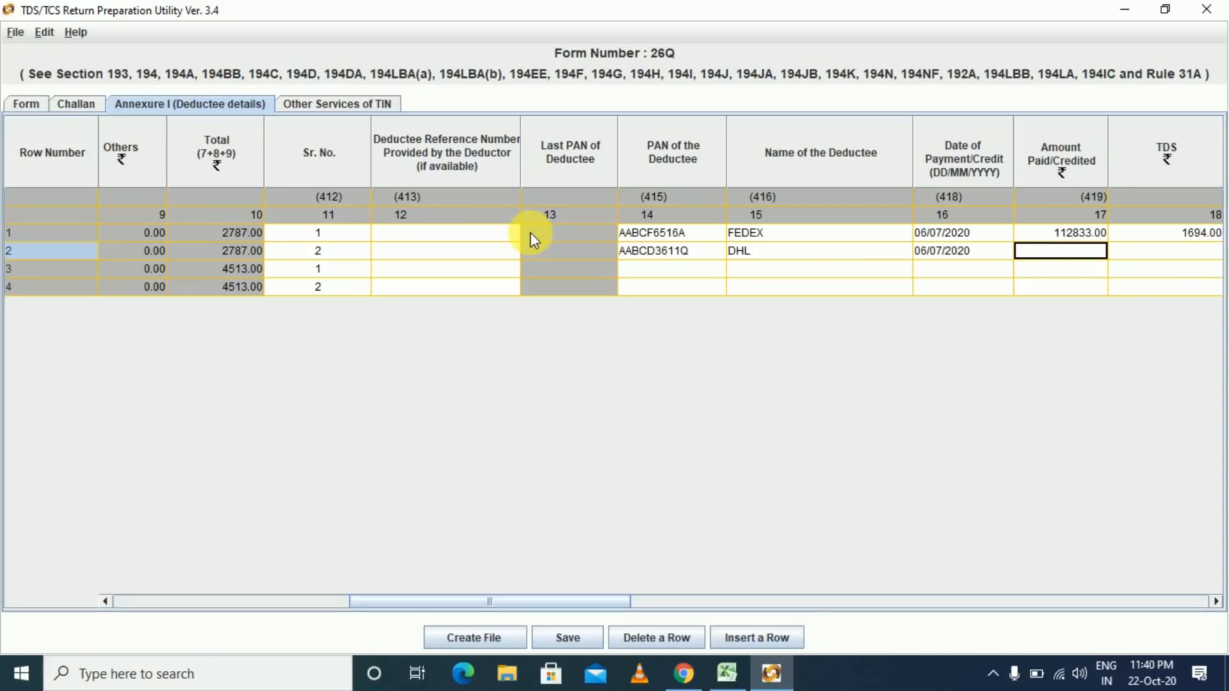
{"action": "type", "text": "72840"}
{"action": "key", "text": "Tab"}
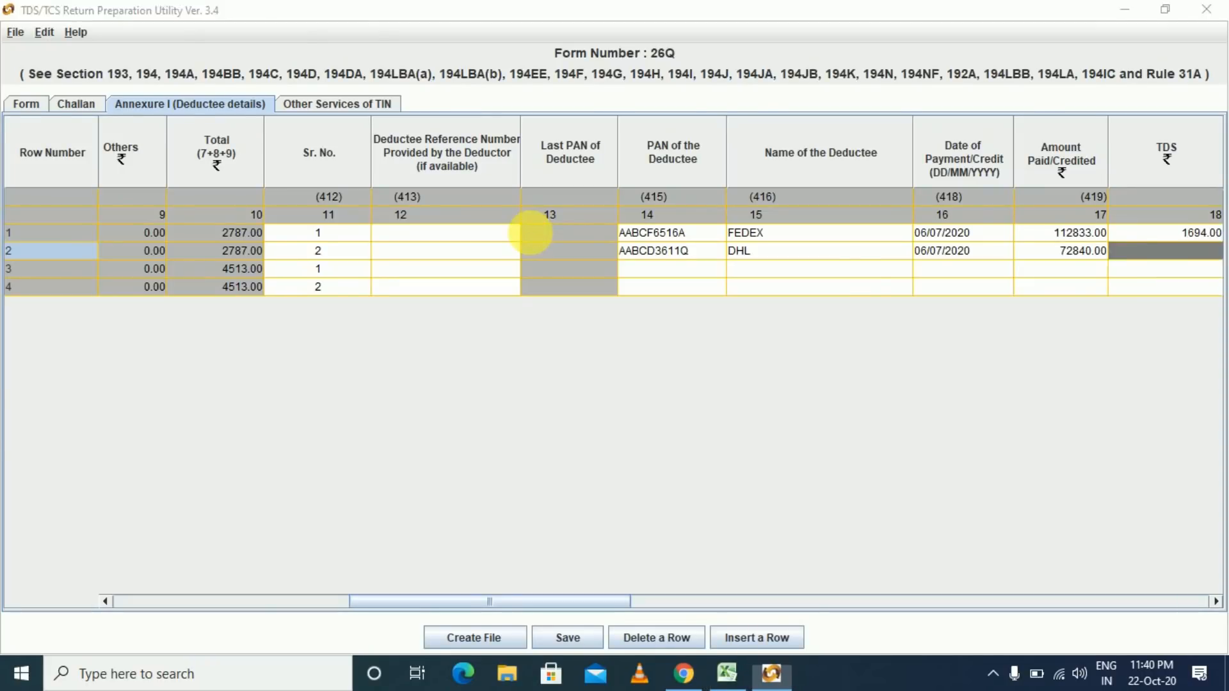
- Enter 1093 as row 2's TDS, leaving the surcharge at zero
{"action": "key", "text": "alt+Tab"}
{"action": "key", "text": "Right"}
{"action": "key", "text": "Right"}
{"action": "key", "text": "alt+Tab"}
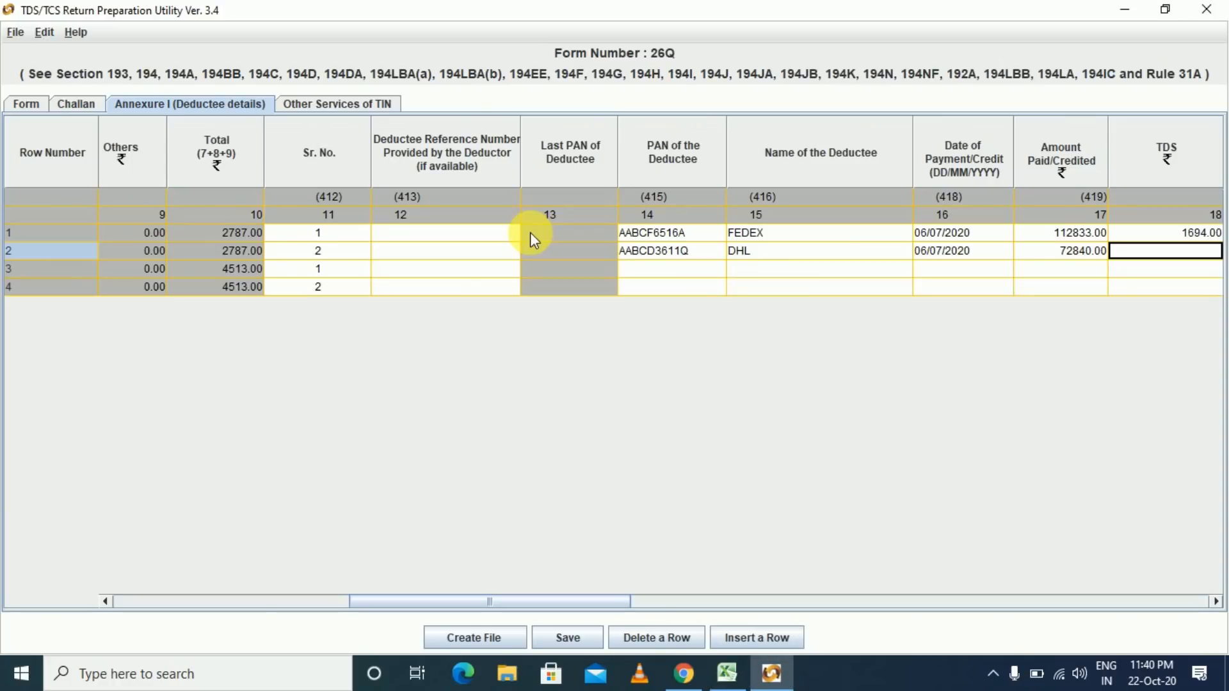
{"action": "type", "text": "1093"}
{"action": "key", "text": "Tab"}
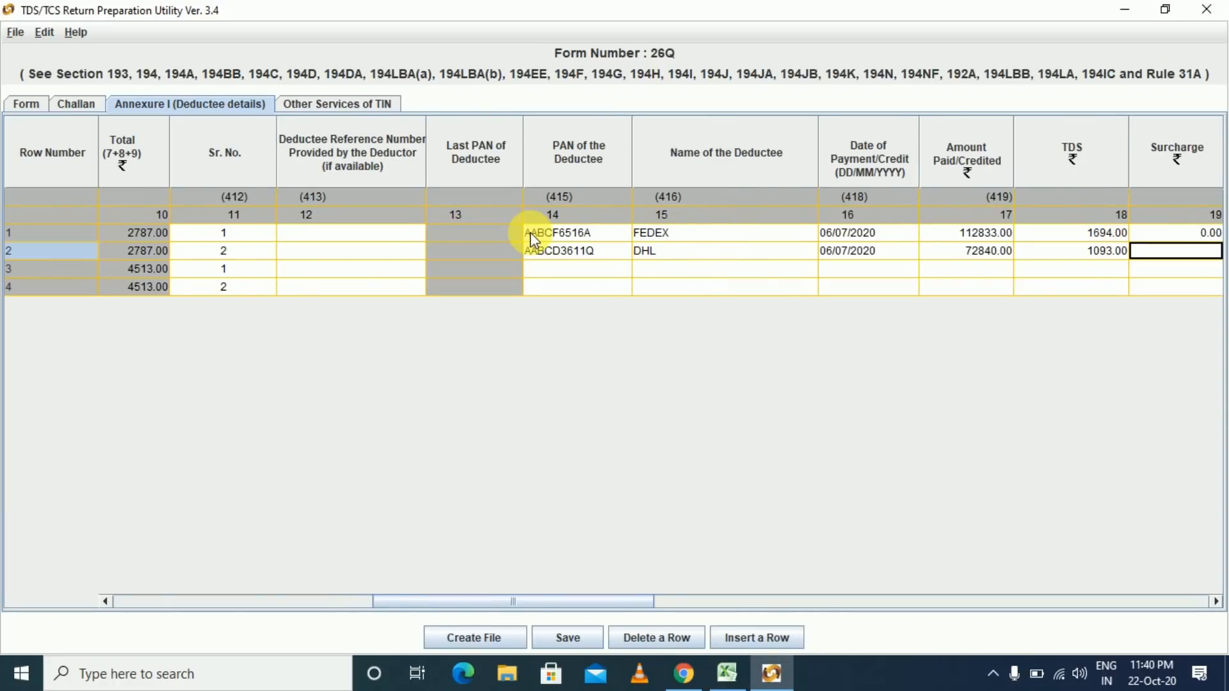
{"action": "key", "text": "Tab"}
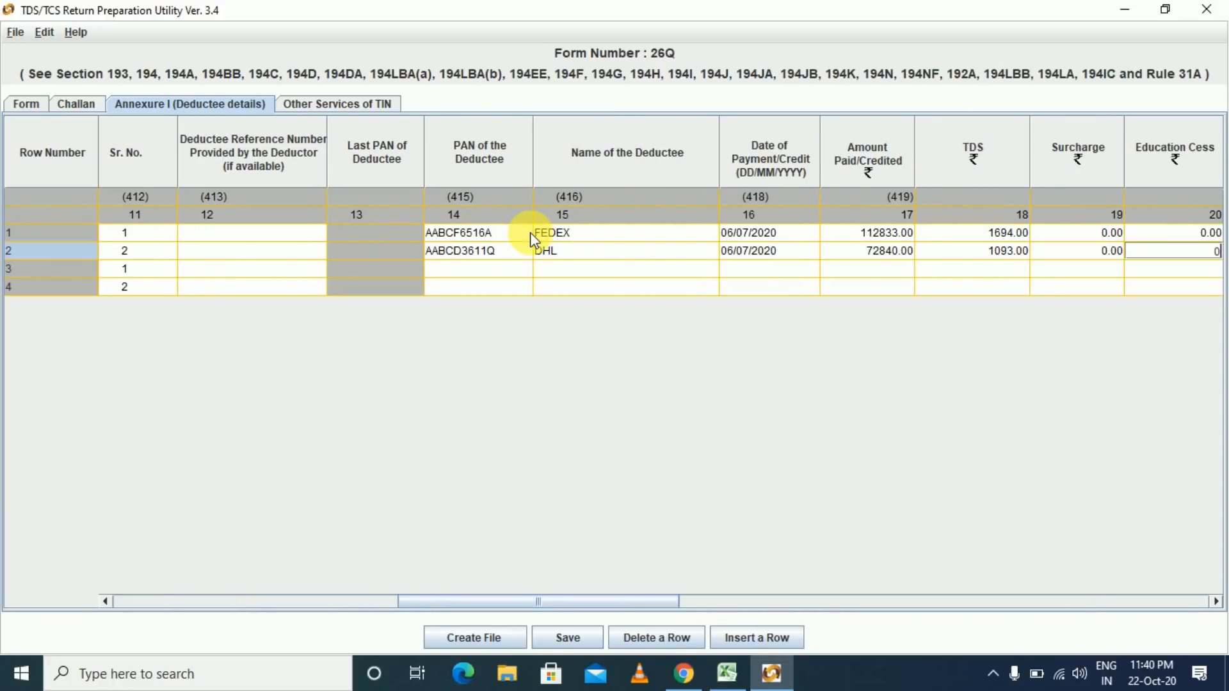
- Paste 06/07/2020 as row 2's date of deduction
{"action": "key", "text": "Tab"}
{"action": "key", "text": "Tab"}
{"action": "key", "text": "Tab"}
{"action": "key", "text": "Tab"}
{"action": "key", "text": "Tab"}
{"action": "key", "text": "Right"}
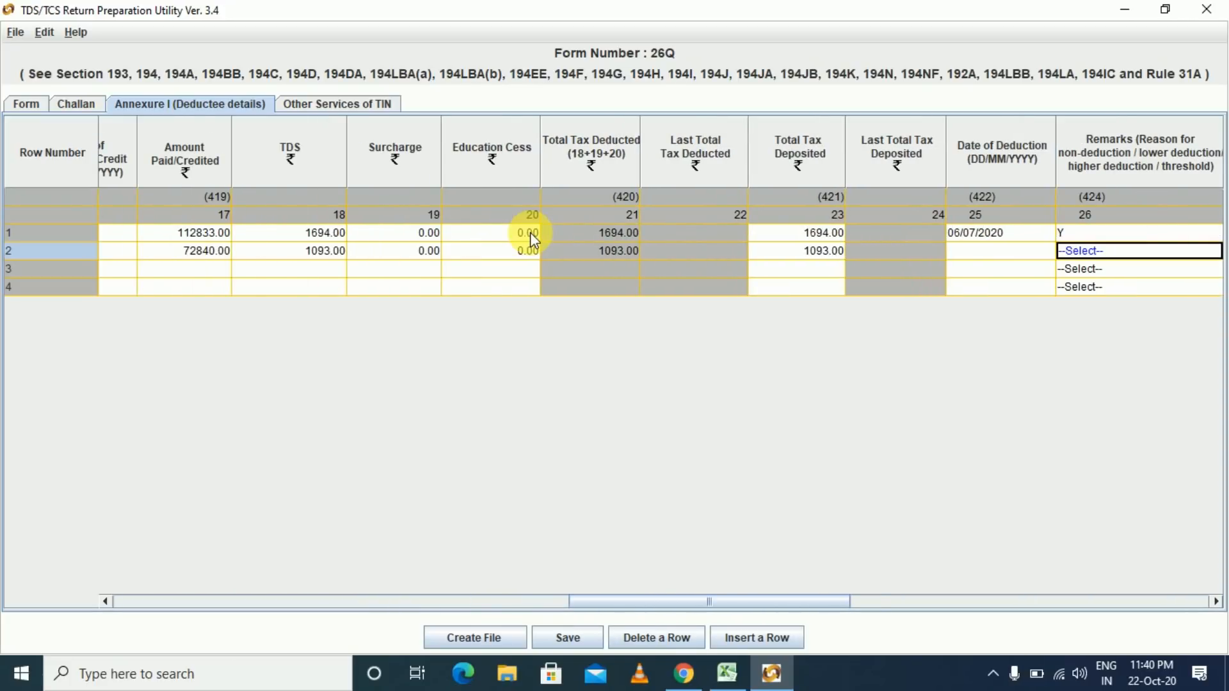
{"action": "key", "text": "Left"}
{"action": "key", "text": "Left"}
{"action": "key", "text": "Right"}
{"action": "key", "text": "Up"}
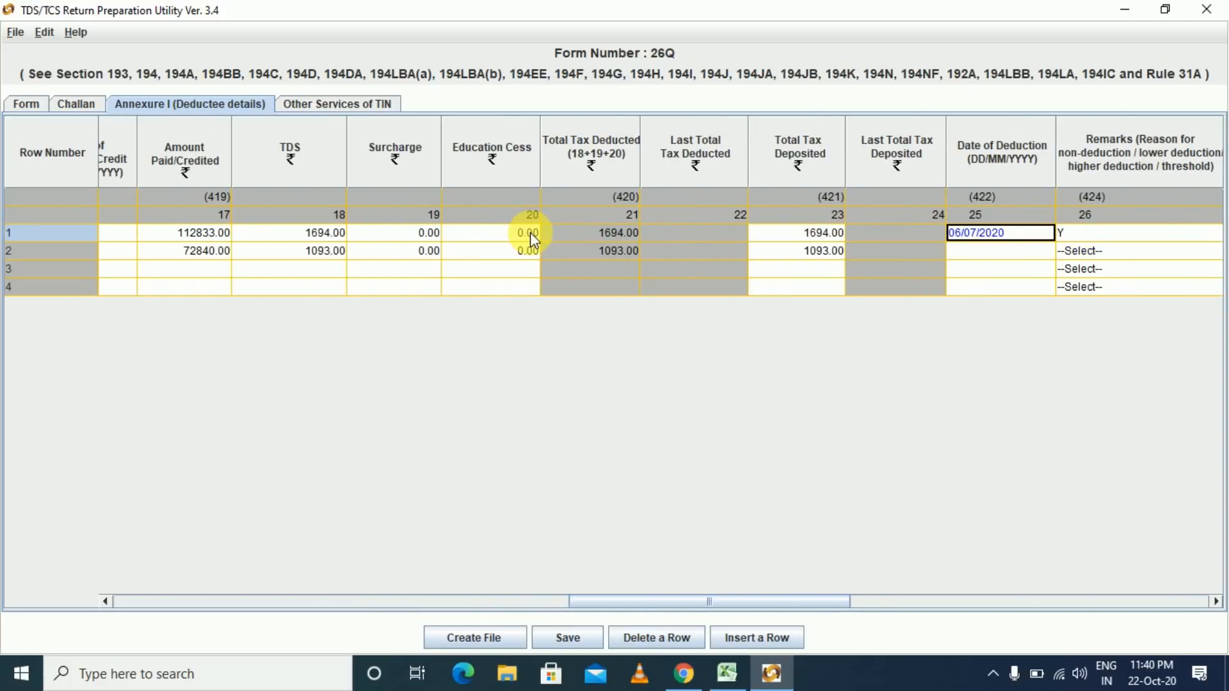
{"action": "key", "text": "Down"}
{"action": "key", "text": "ctrl+v"}
- Set row 2's remark to Y, keep deductee code 01, and enter rate 1.5
{"action": "key", "text": "Tab"}
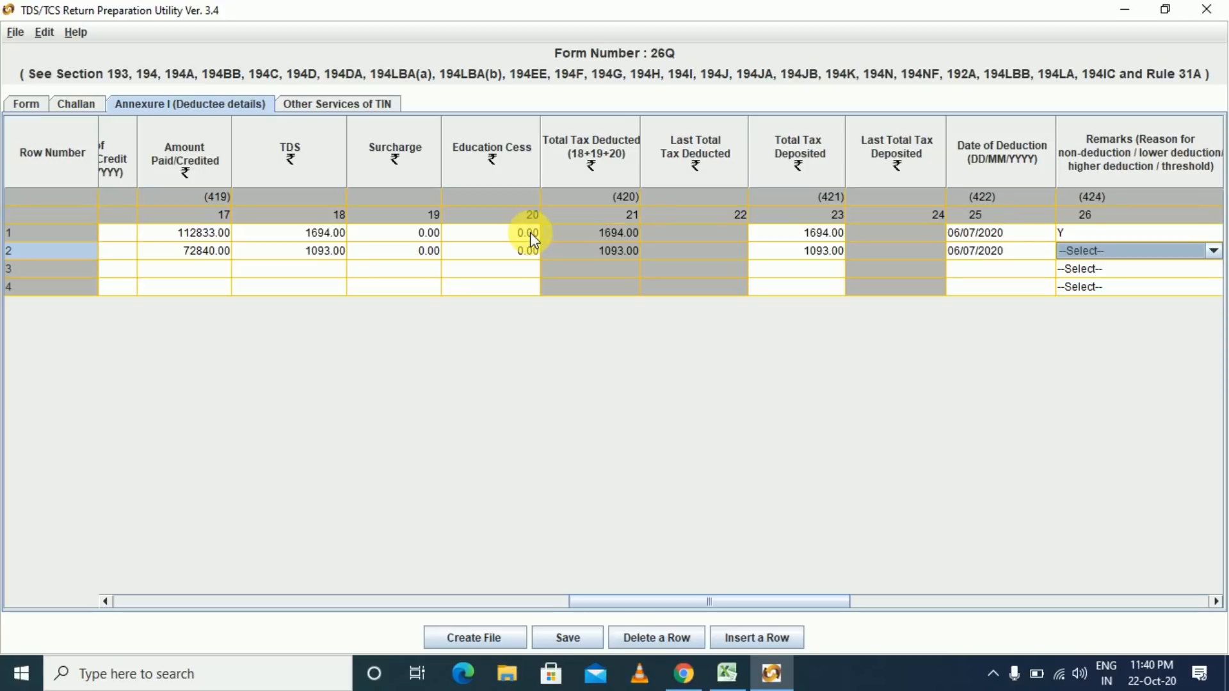
{"action": "key", "text": "Down"}
{"action": "key", "text": "Down"}
{"action": "key", "text": "Down"}
{"action": "key", "text": "Down"}
{"action": "key", "text": "Down"}
{"action": "key", "text": "Down"}
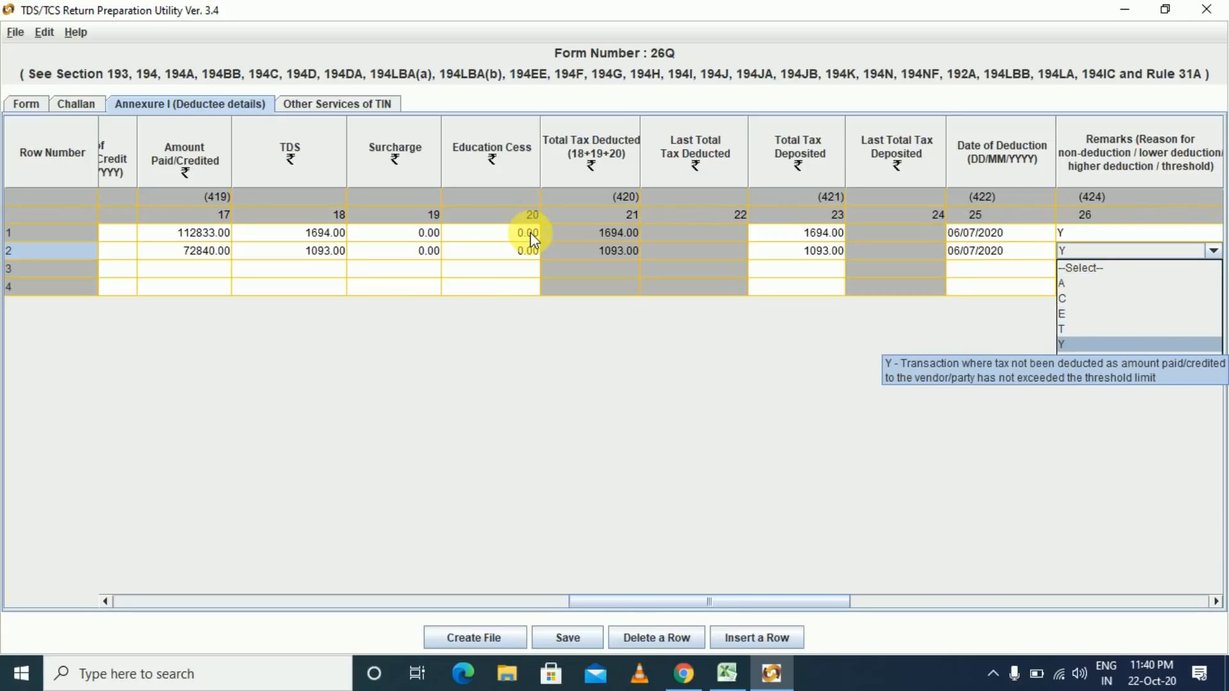
{"action": "key", "text": "Return"}
{"action": "key", "text": "Tab"}
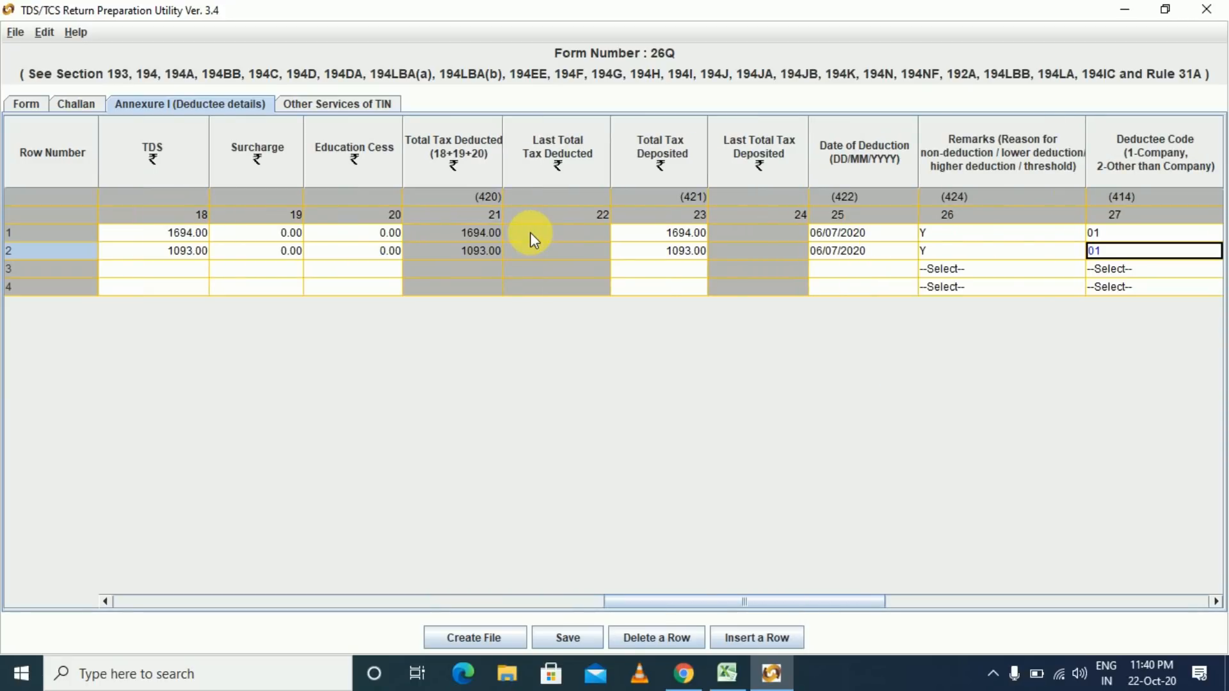
{"action": "key", "text": "Tab"}
{"action": "type", "text": "1.5"}
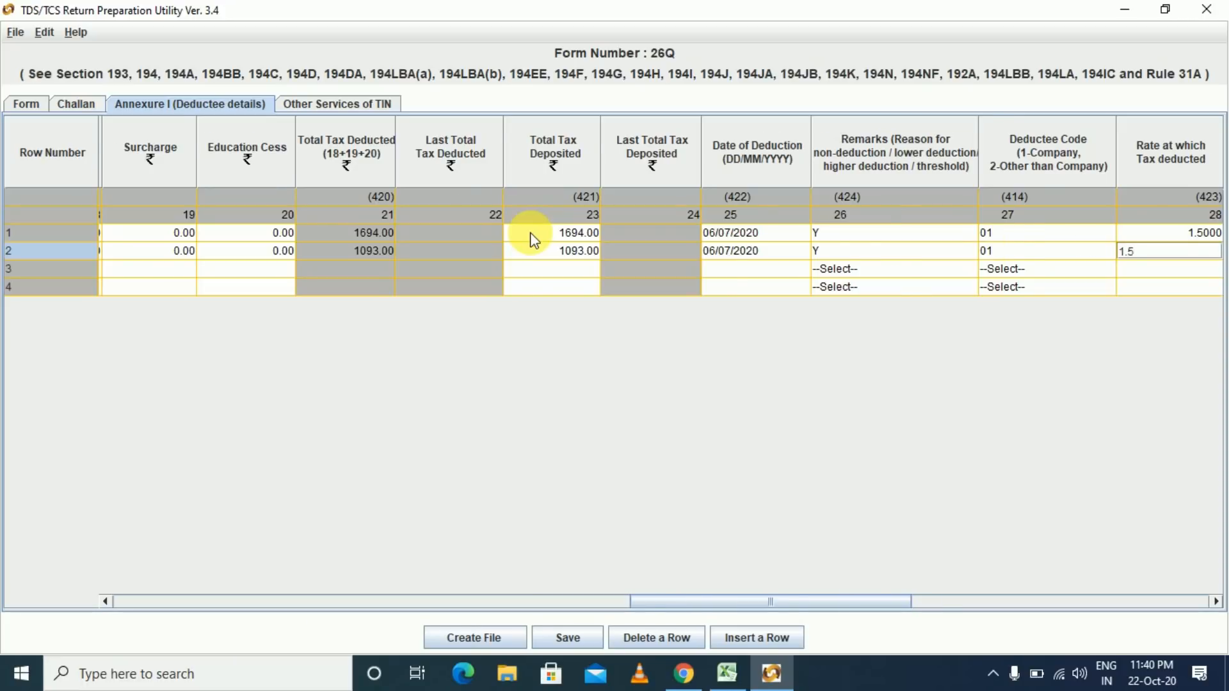
{"action": "key", "text": "Tab"}
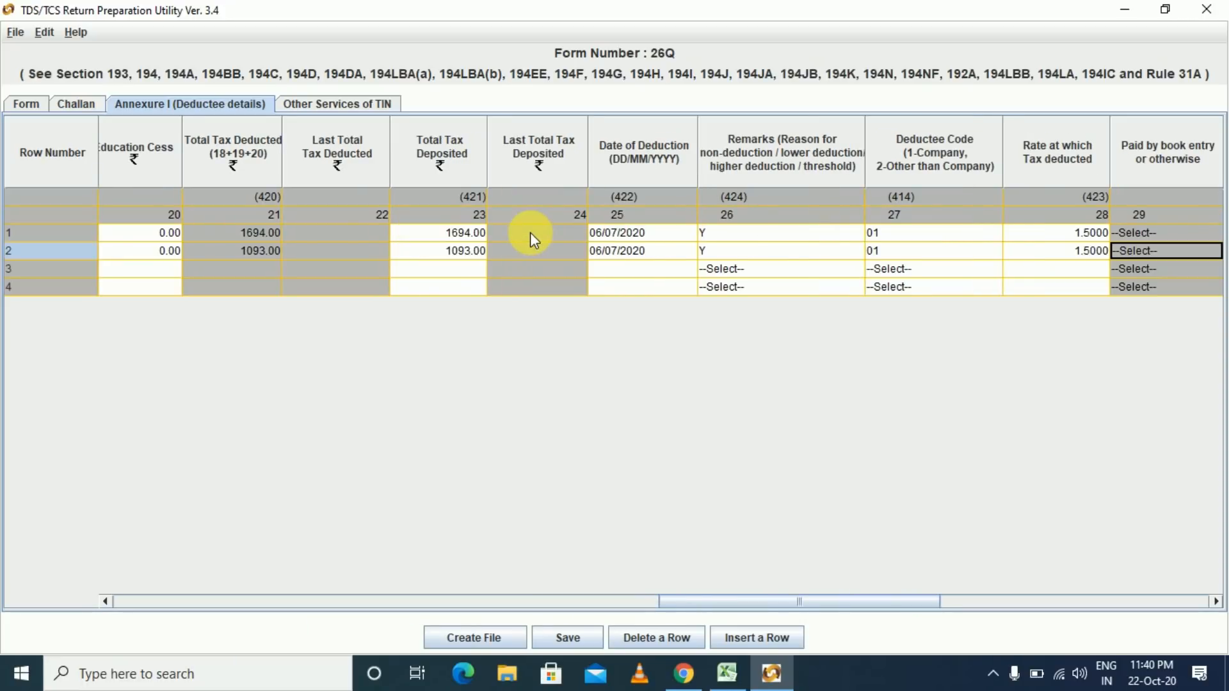
- Skip row 2's remaining optional columns to reach row 3
{"action": "key", "text": "Tab"}
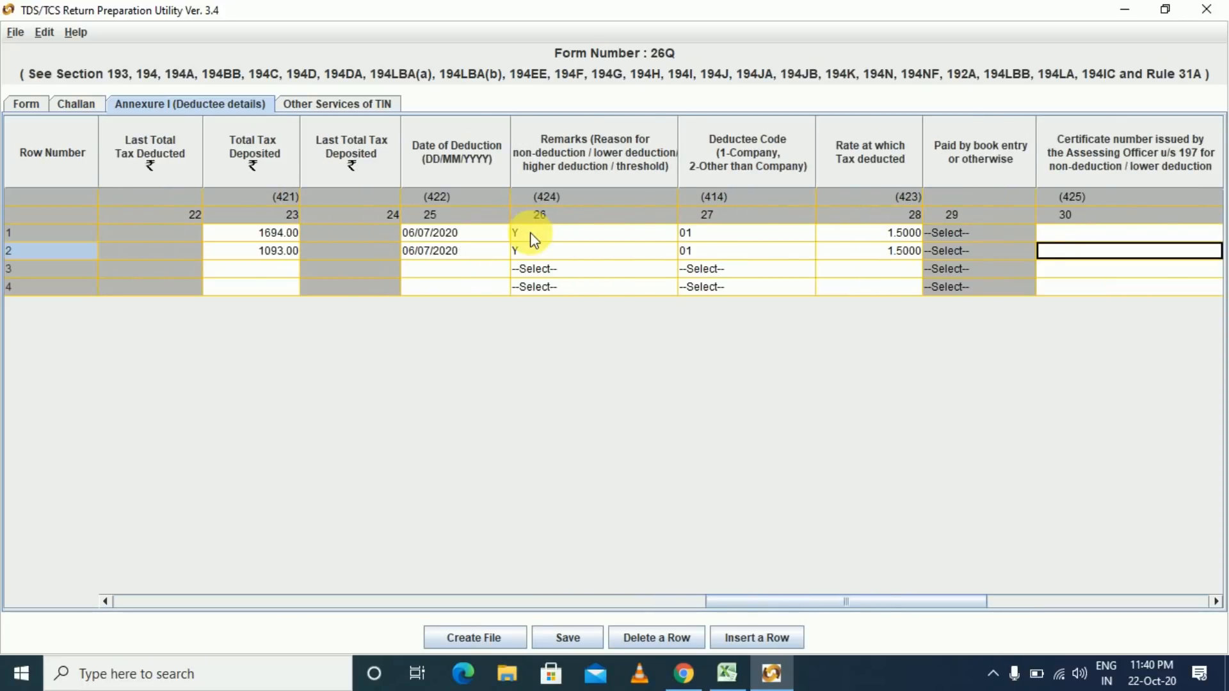
{"action": "key", "text": "Tab"}
{"action": "key", "text": "Tab"}
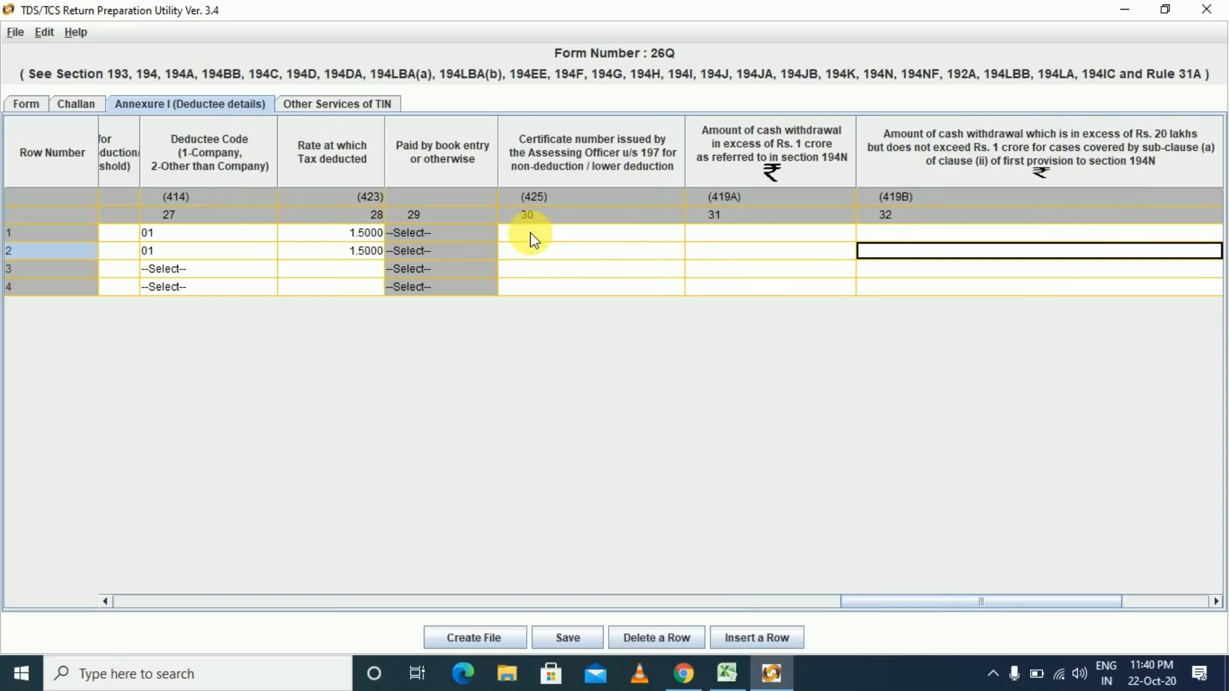
{"action": "key", "text": "Tab"}
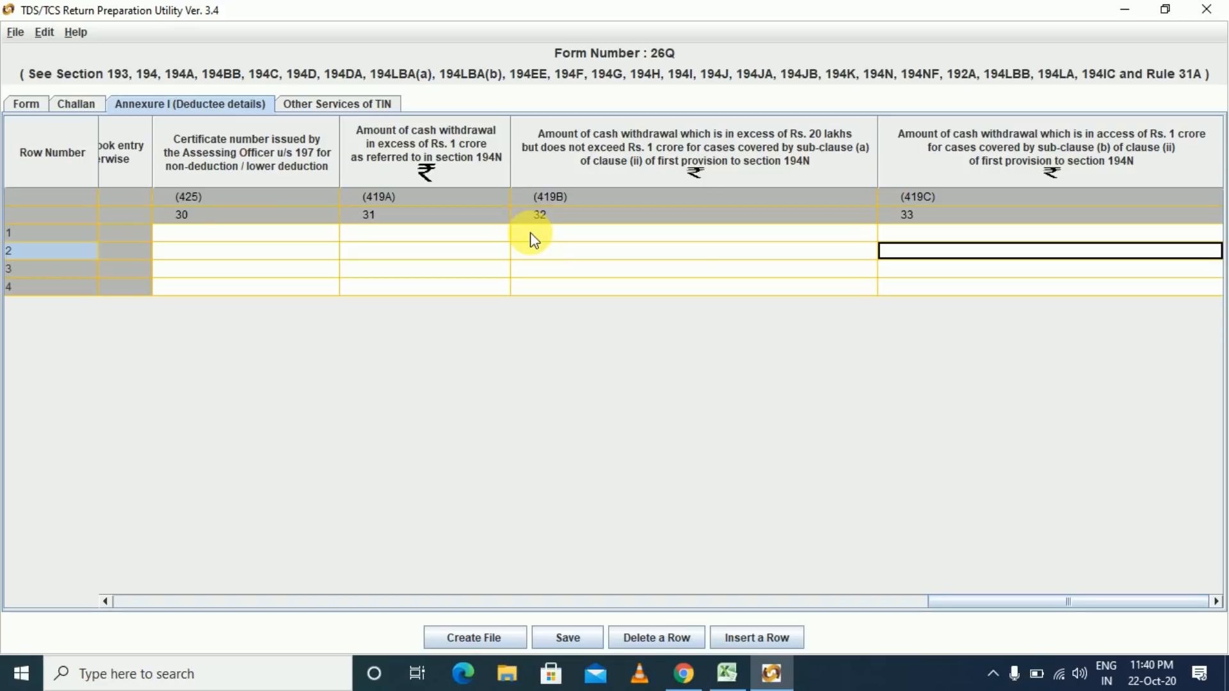
{"action": "key", "text": "Tab"}
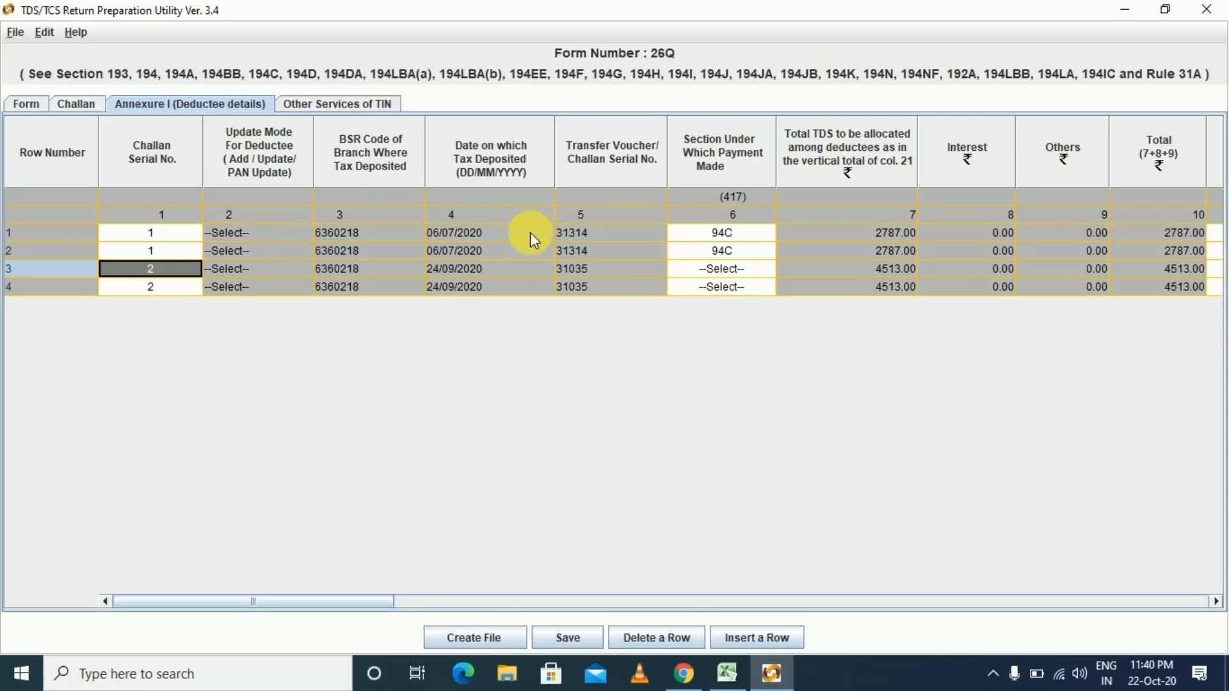
- Set rows 3 and 4 to section 94C and enter FEDEX's PAN and name in row 3
{"action": "left_click", "coordinate": [766, 268]}
{"action": "left_click", "coordinate": [717, 345]}
{"action": "left_click", "coordinate": [766, 287]}
{"action": "key", "text": "ctrl+v"}
{"action": "type", "text": "FEDEX"}
- Enter FEDEX's remaining figures, including 21911.5, and open the Create File path window
{"action": "key", "text": "alt+Tab"}
{"action": "key", "text": "Right"}
{"action": "key", "text": "Right"}
{"action": "key", "text": "Right"}
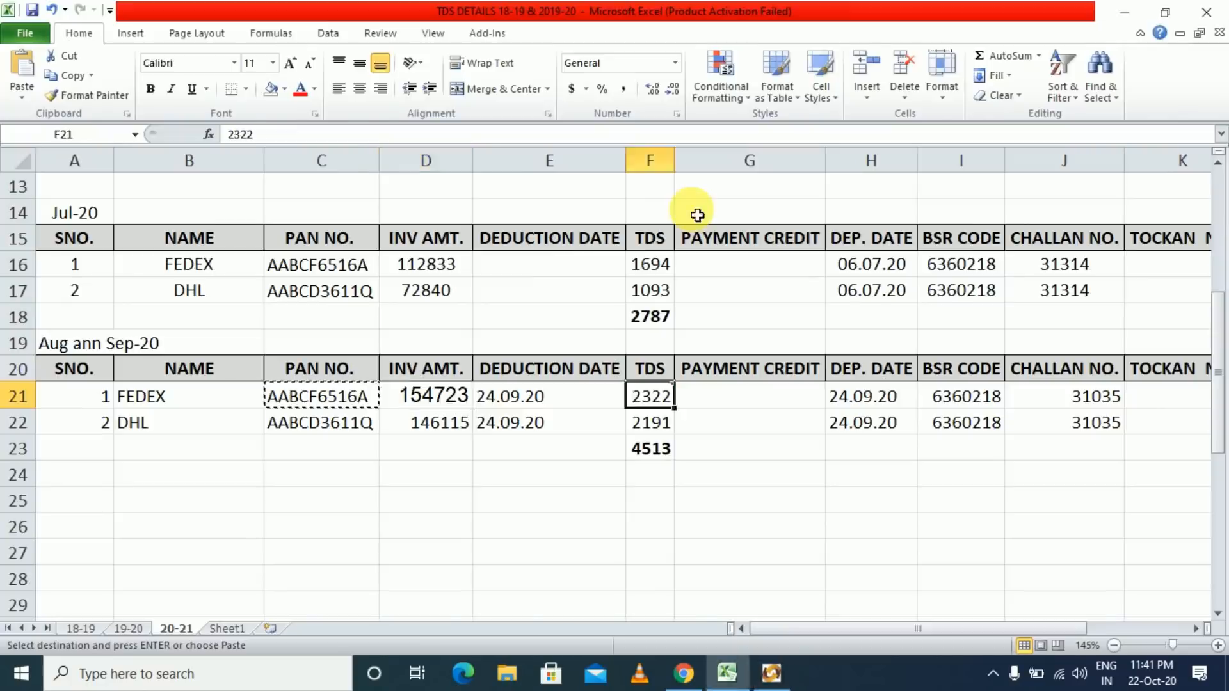
{"action": "key", "text": "alt+Tab"}
{"action": "type", "text": "23222DHL146115"}
{"action": "key", "text": "Tab"}
{"action": "type", "text": "21911.5"}
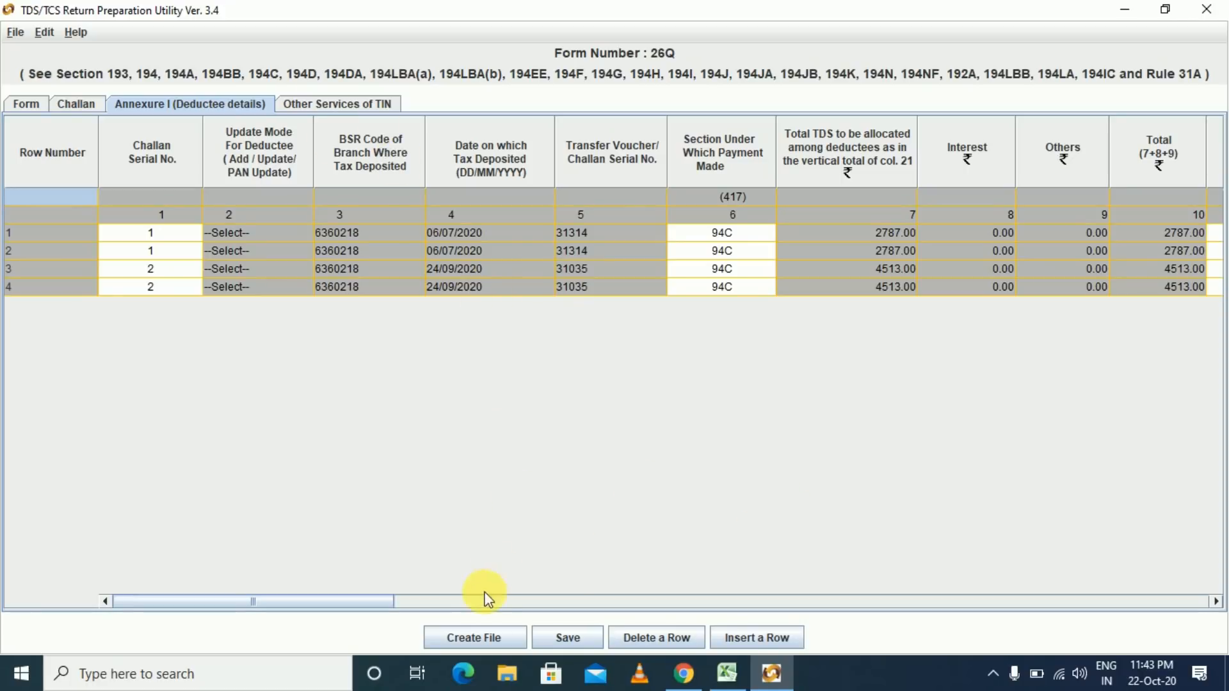
{"action": "left_click", "coordinate": [471, 640]}
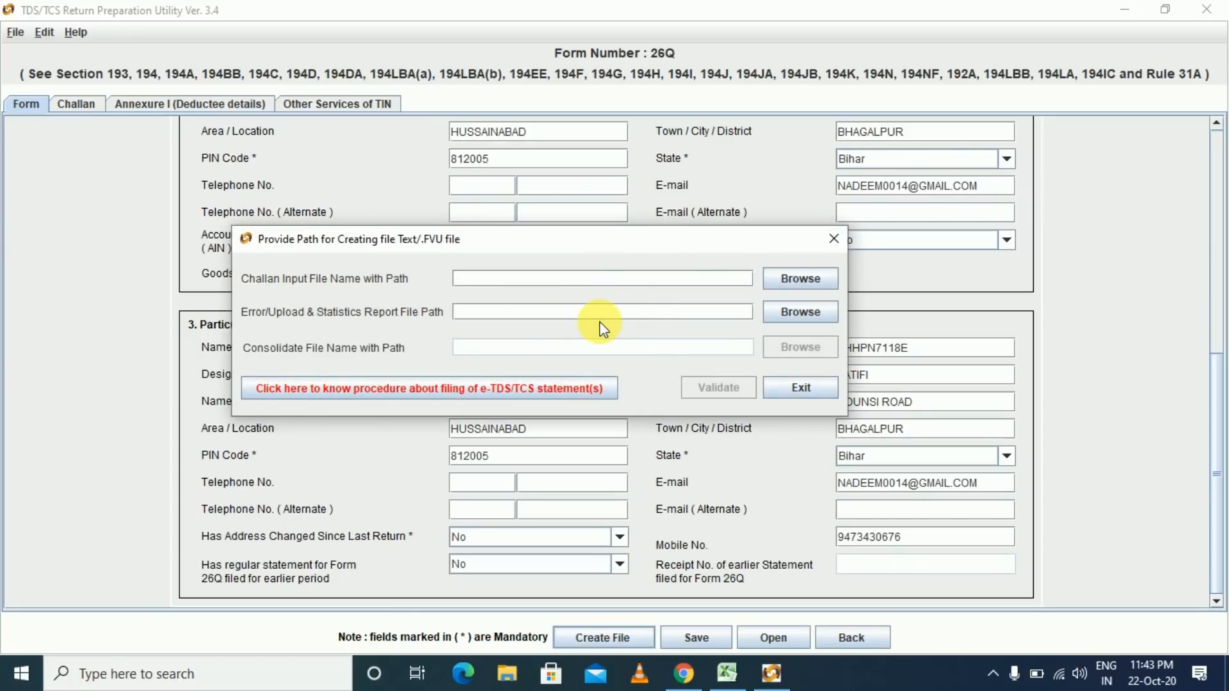
- Save the return as Q2 in D:\Latifi Latest\Q2 20-21 LLP, then reopen the .FVU path dialog
{"action": "left_click", "coordinate": [791, 390]}
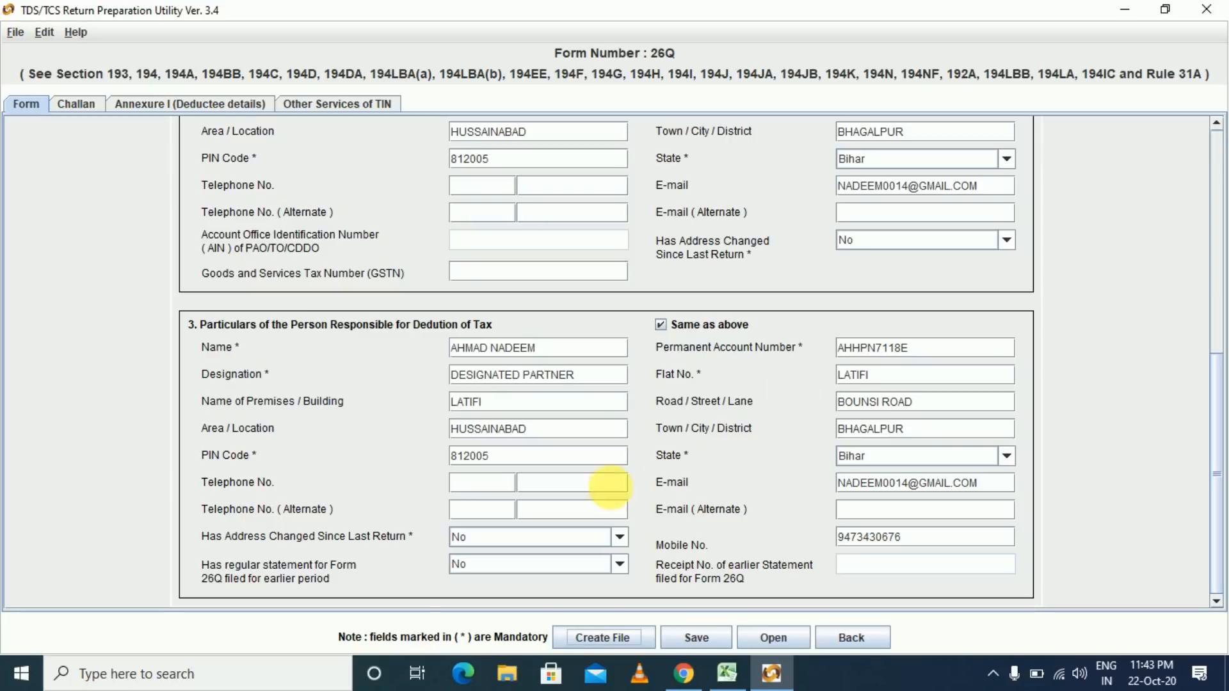
{"action": "left_click", "coordinate": [695, 639]}
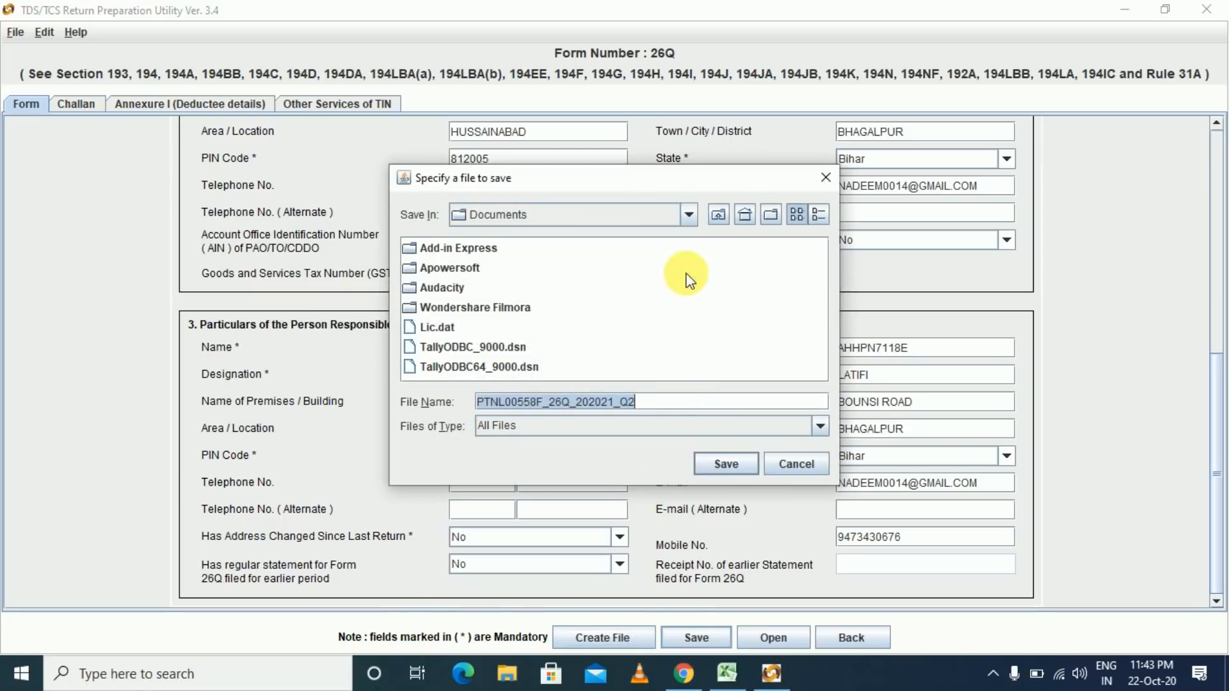
{"action": "left_click", "coordinate": [689, 218]}
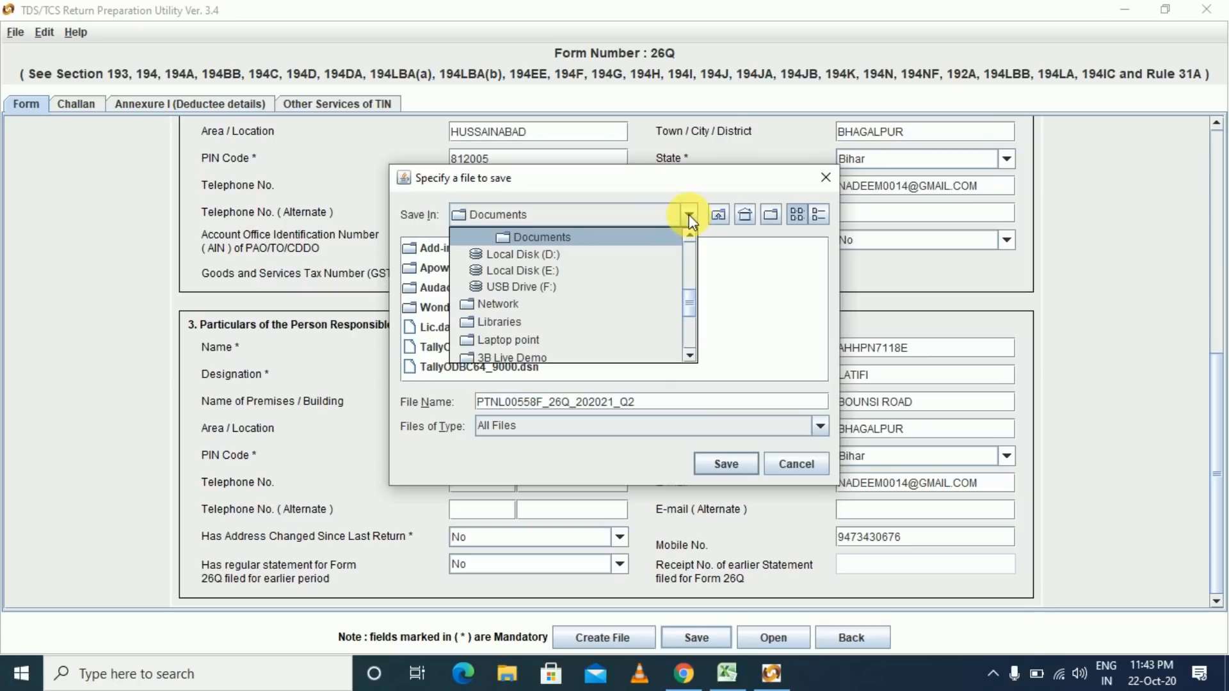
{"action": "left_click", "coordinate": [554, 260]}
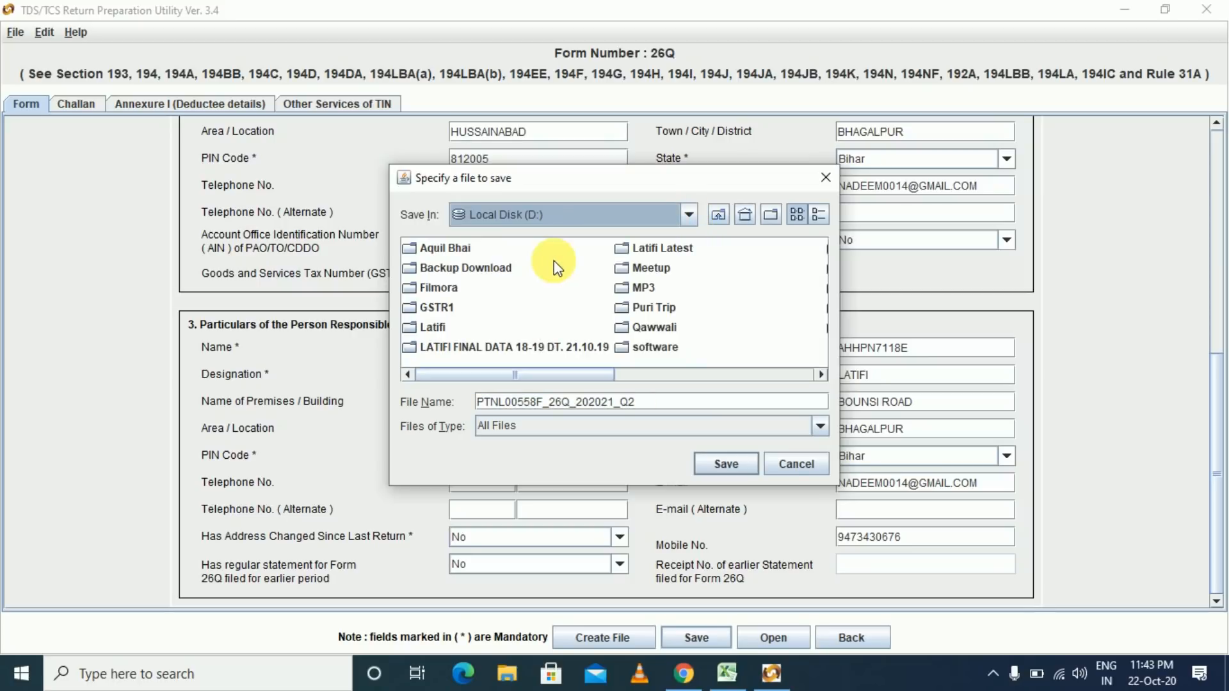
{"action": "left_click", "coordinate": [655, 250]}
{"action": "double_click", "coordinate": [454, 307]}
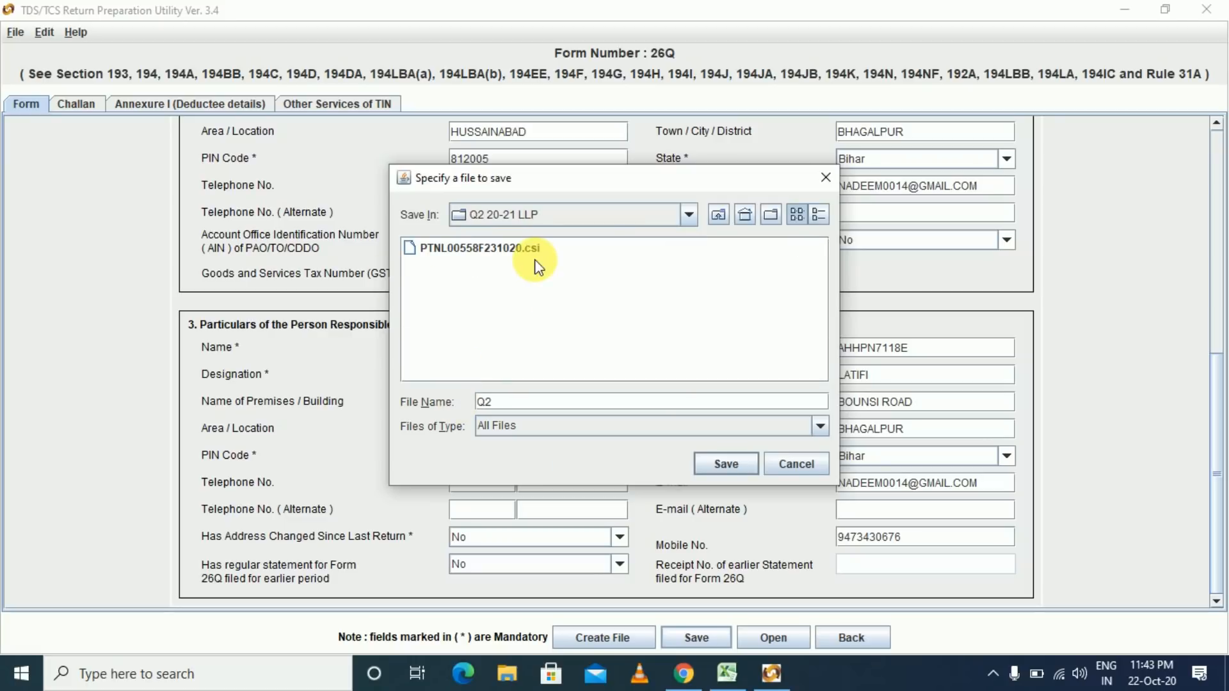
{"action": "left_click", "coordinate": [724, 464]}
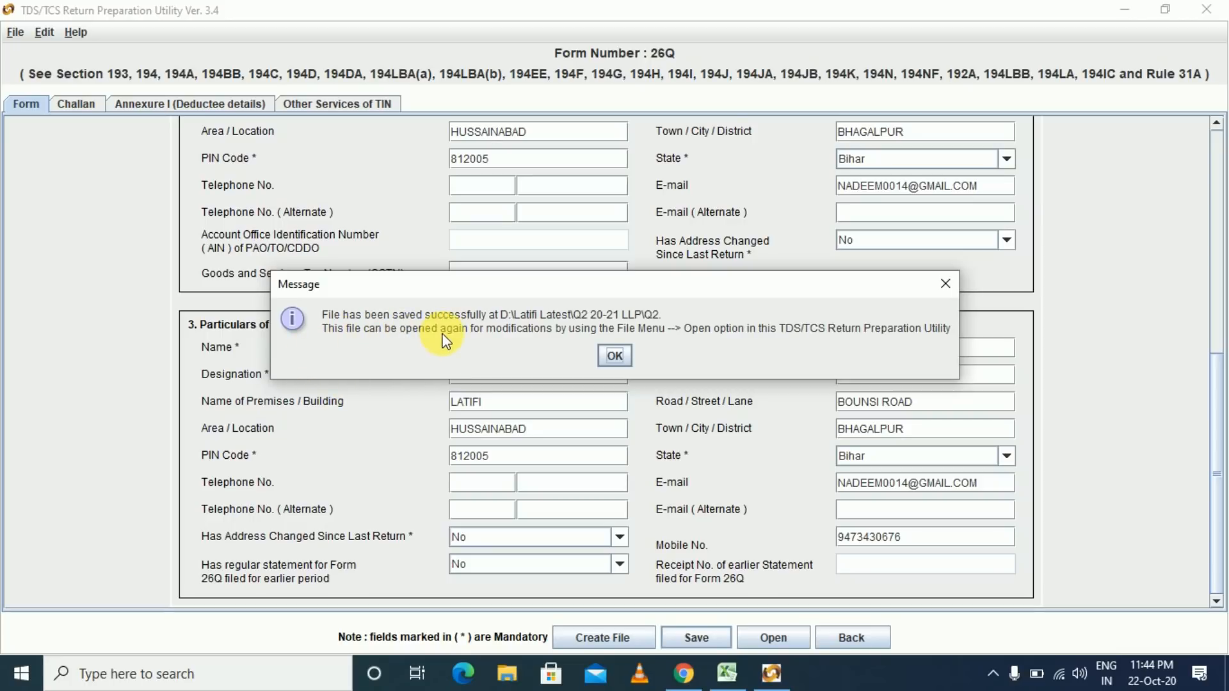
{"action": "left_click", "coordinate": [619, 360]}
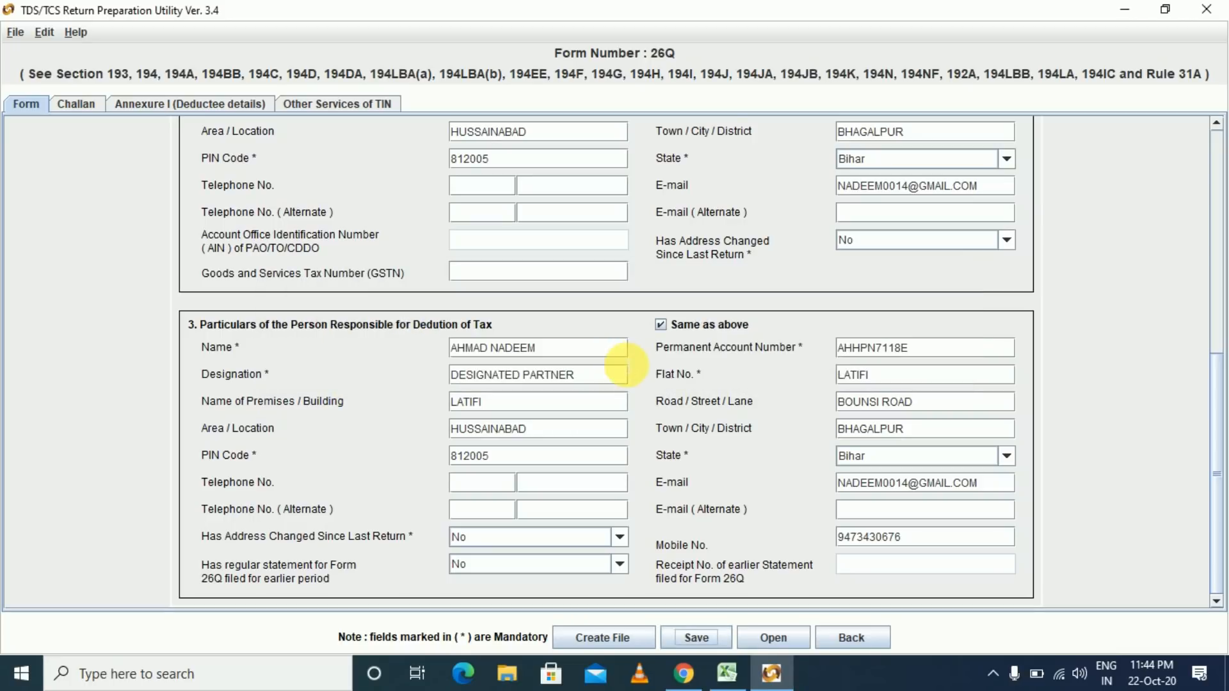
{"action": "left_click", "coordinate": [601, 637]}
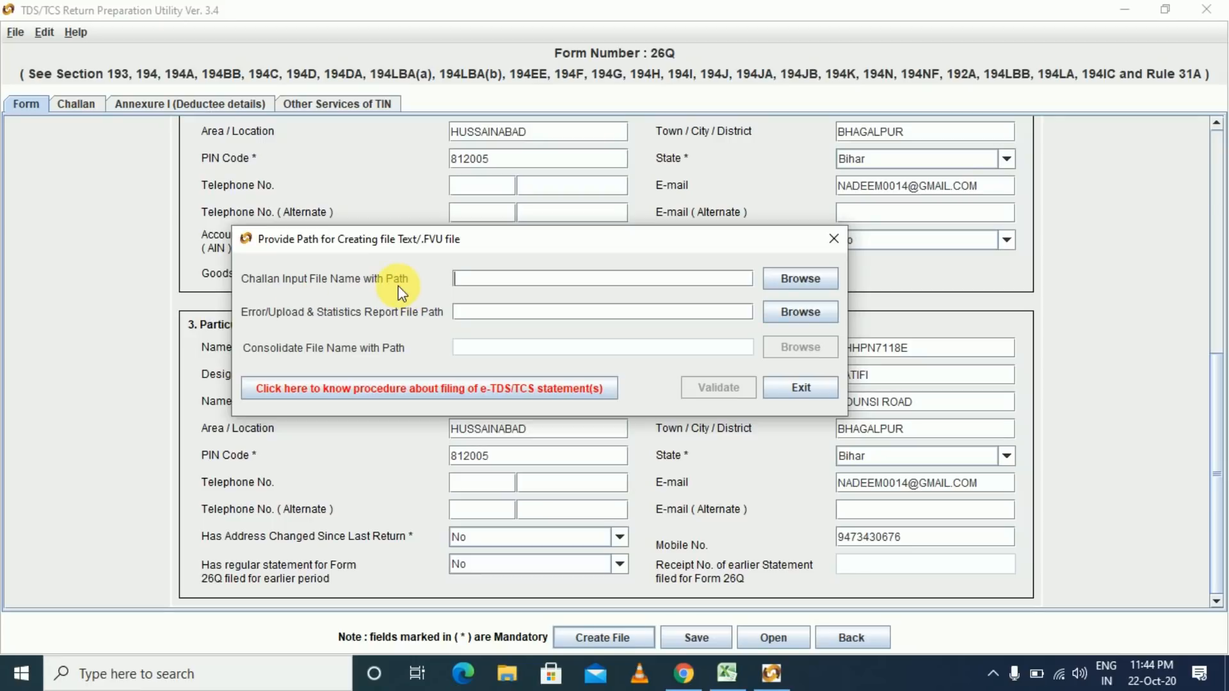
{"action": "left_click", "coordinate": [782, 286]}
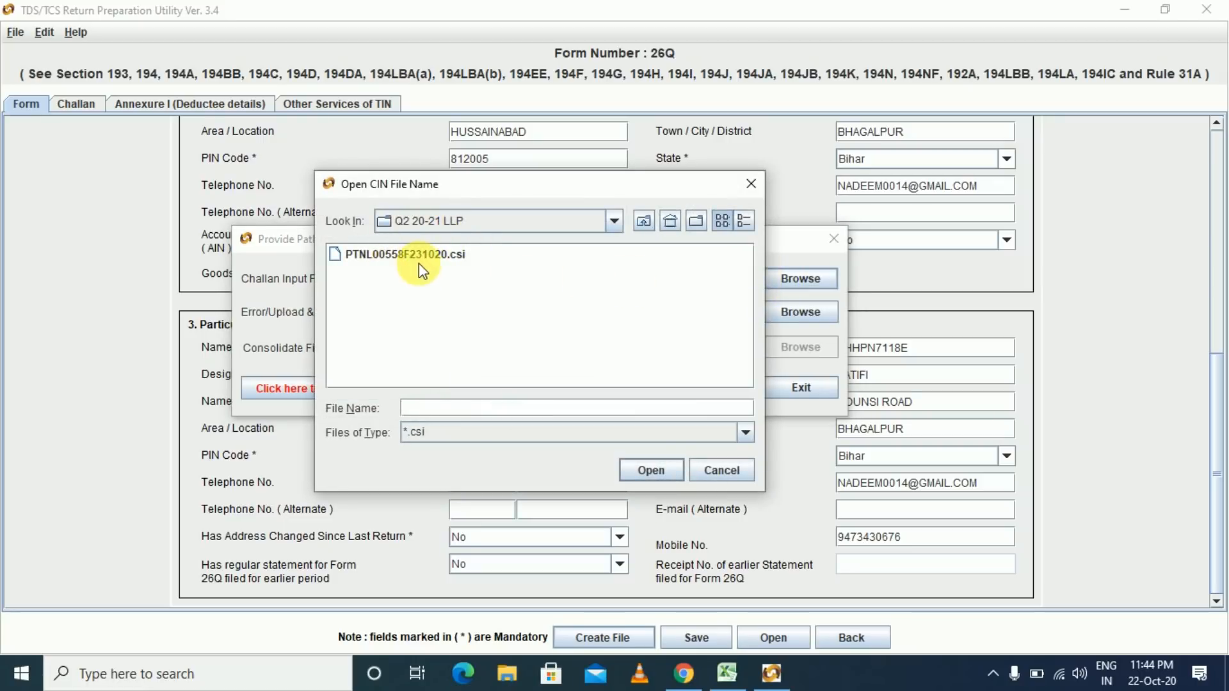
{"action": "left_click", "coordinate": [419, 260]}
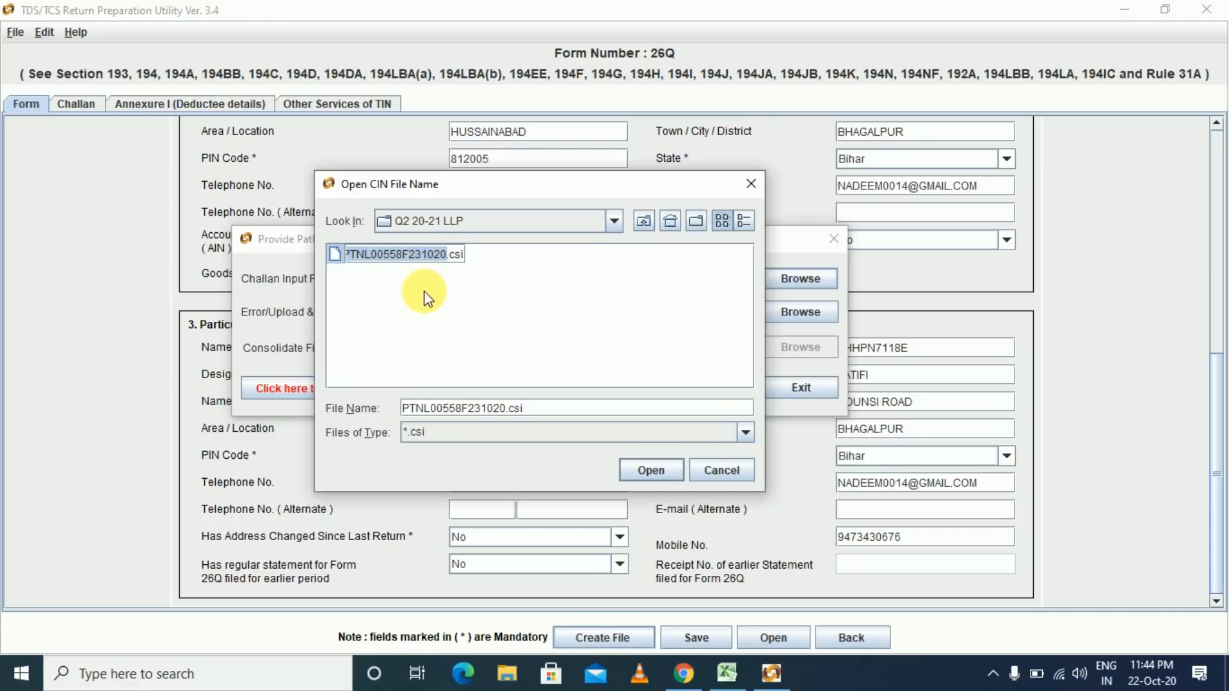
{"action": "double_click", "coordinate": [425, 255]}
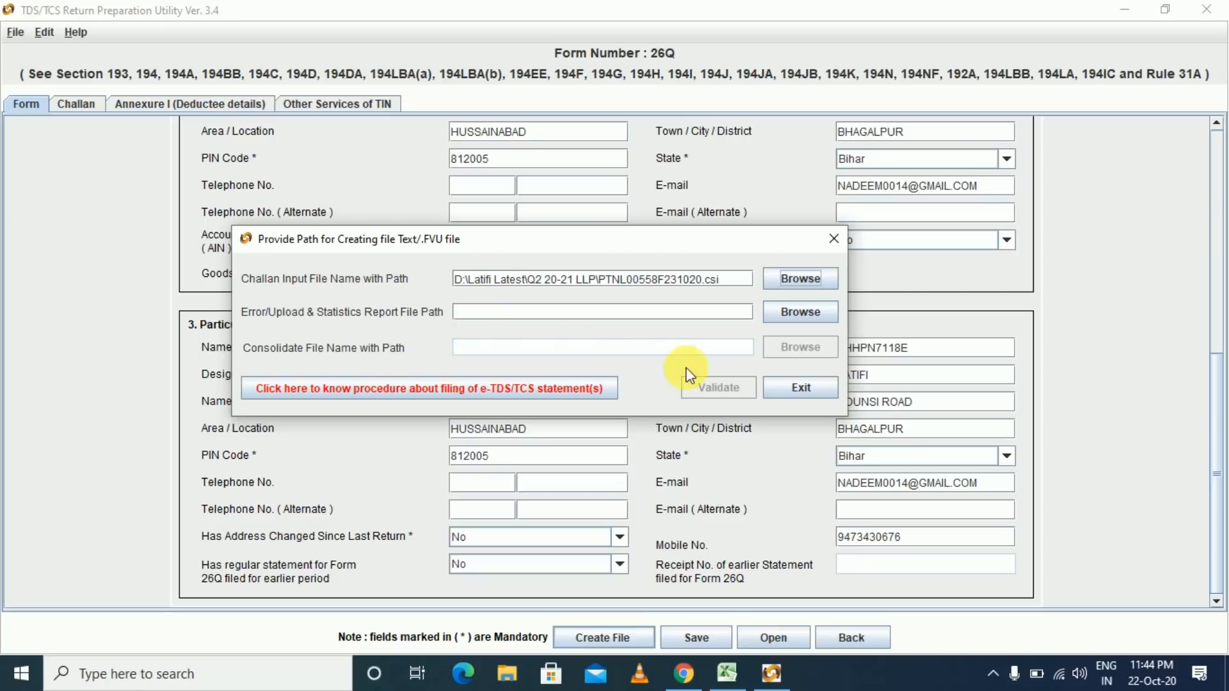
{"action": "left_click", "coordinate": [800, 311]}
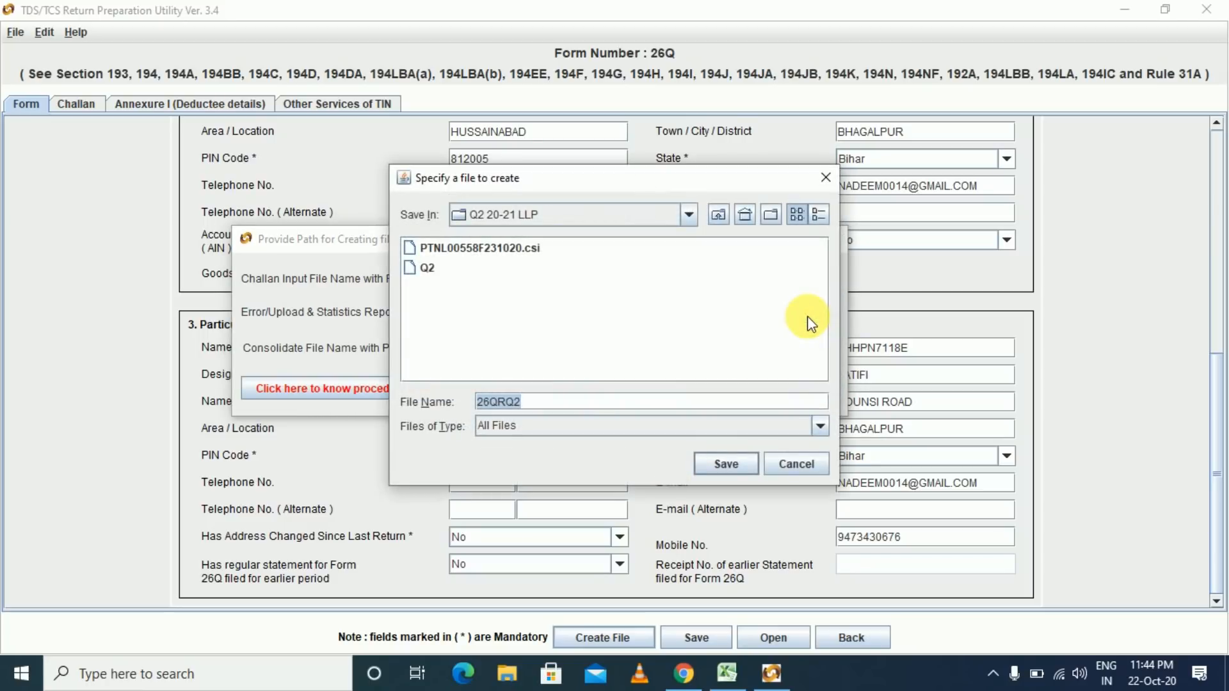
{"action": "left_click", "coordinate": [426, 269]}
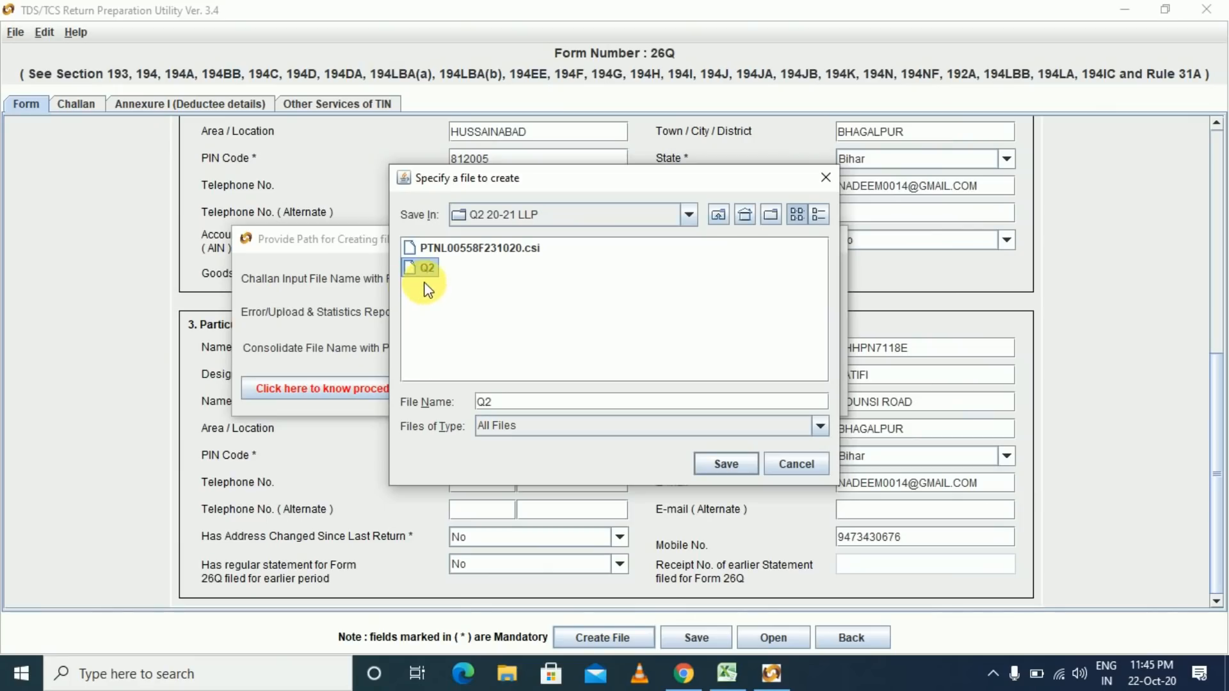
{"action": "left_click", "coordinate": [717, 466]}
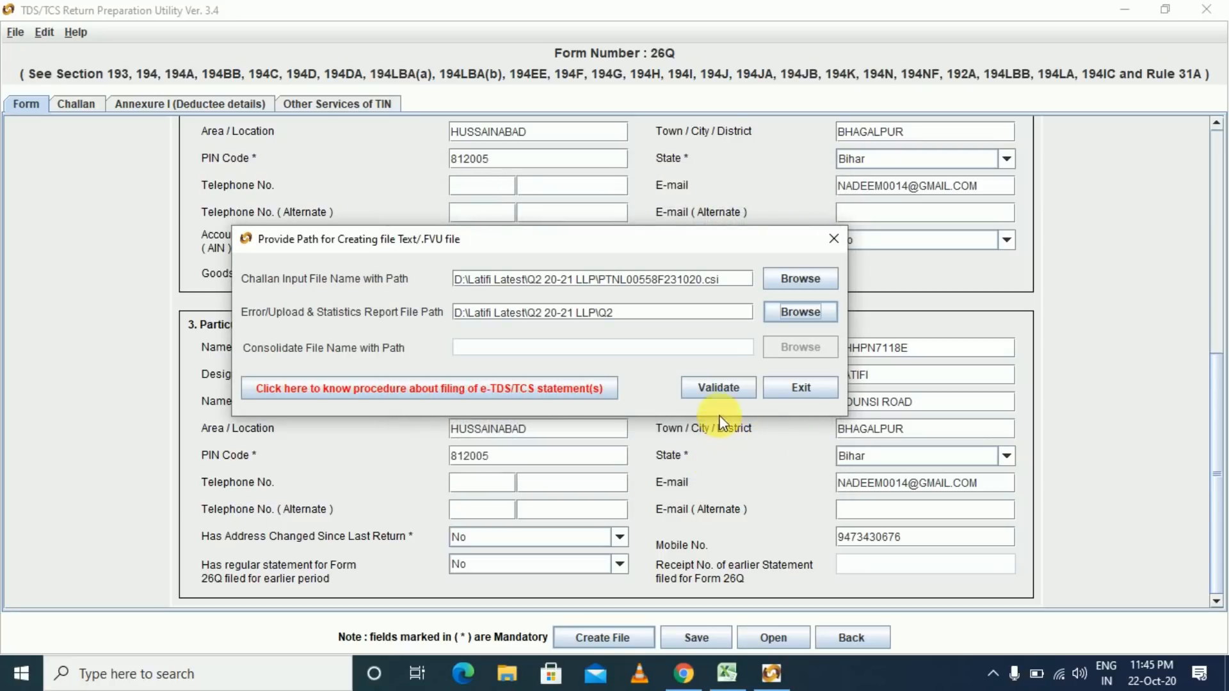
{"action": "left_click", "coordinate": [720, 386]}
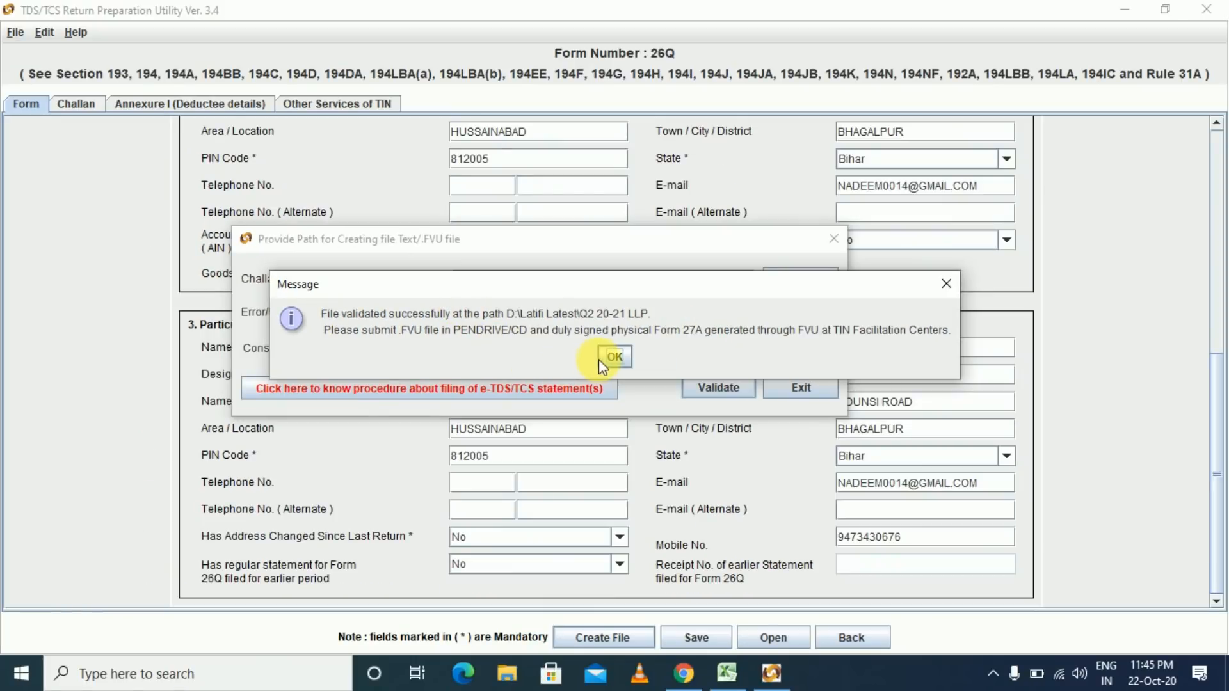
- Dismiss the validation messages and select the Form 27A PDF in the Q2 20-21 LLP folder
{"action": "left_click", "coordinate": [601, 359]}
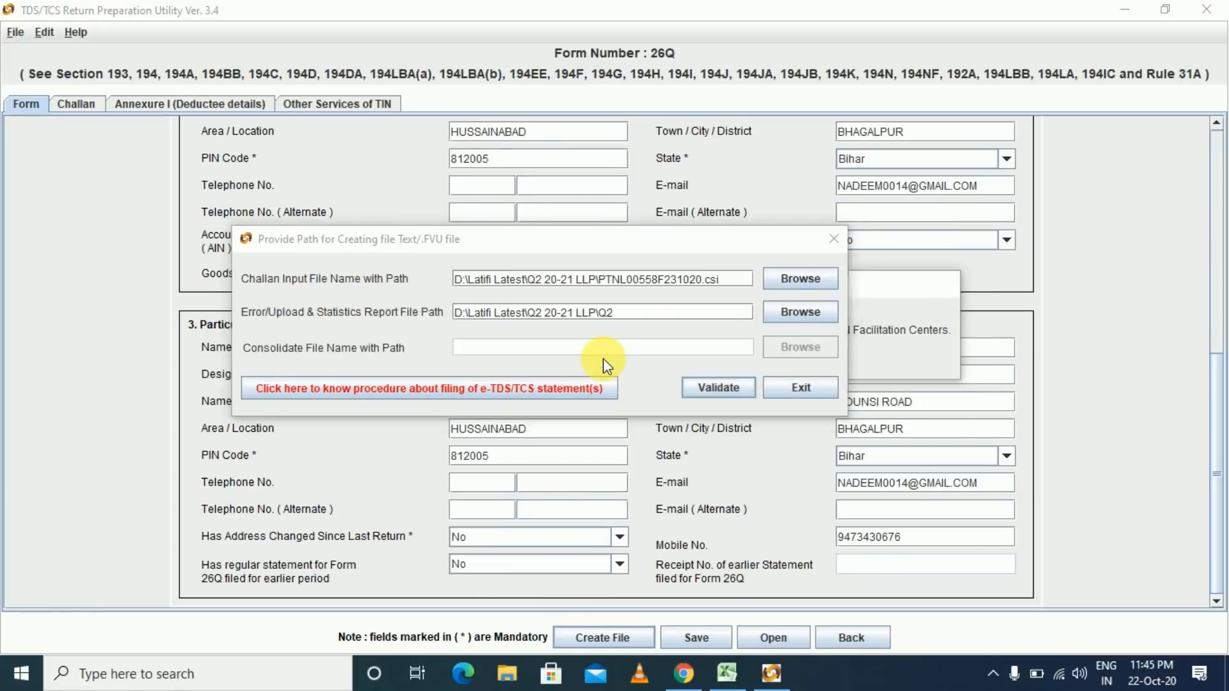
{"action": "left_click", "coordinate": [606, 360]}
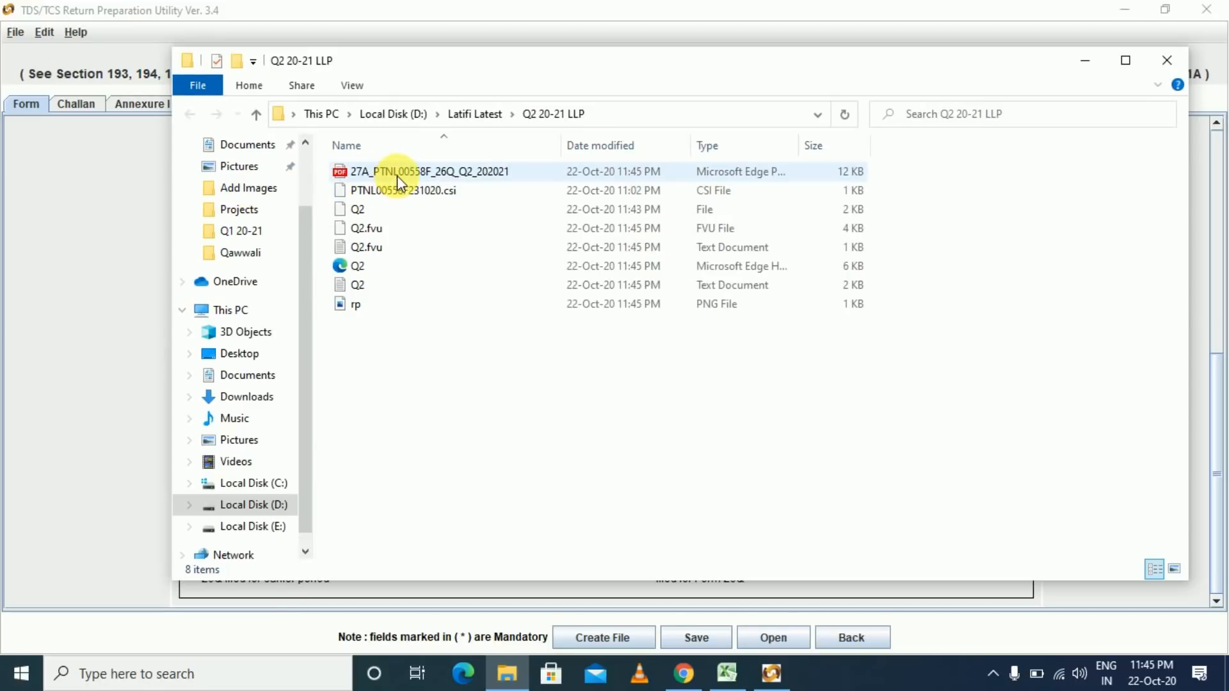
{"action": "left_click", "coordinate": [459, 173]}
{"action": "double_click", "coordinate": [397, 176]}
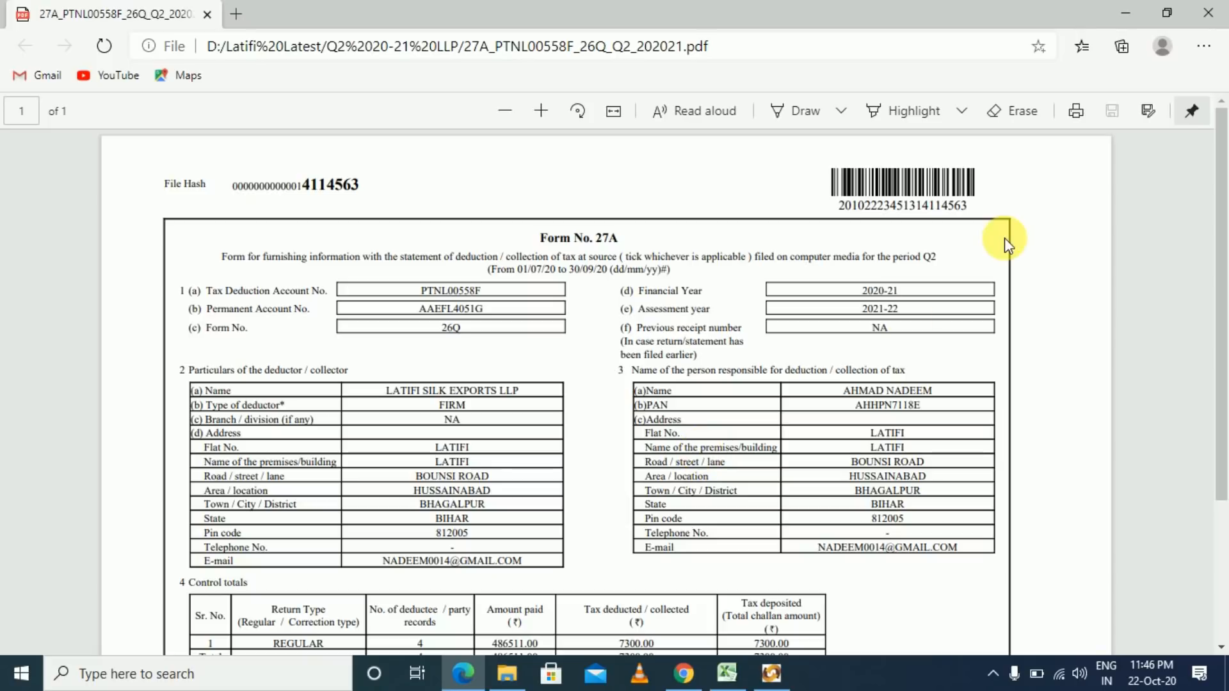
{"action": "key", "text": "alt+Tab"}
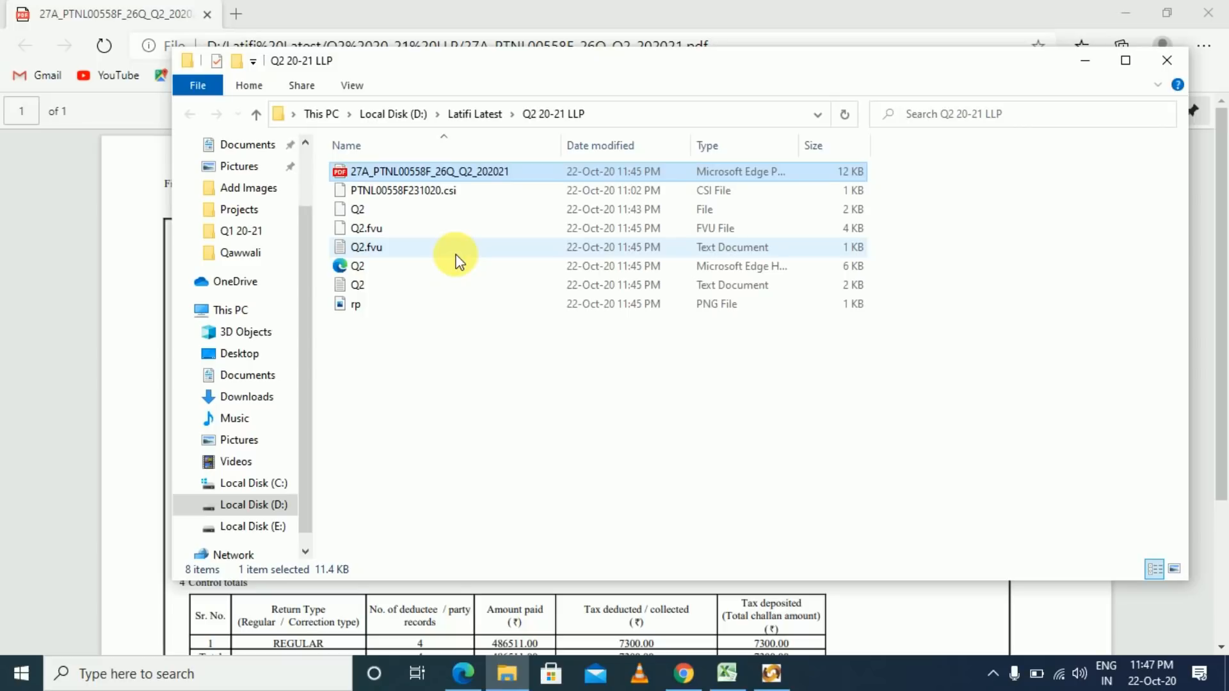
- Bring the Excel TDS workbook forward and move to the July-20 ACKNOWLEDGMENT NO. cells
{"action": "key", "text": "alt+Tab"}
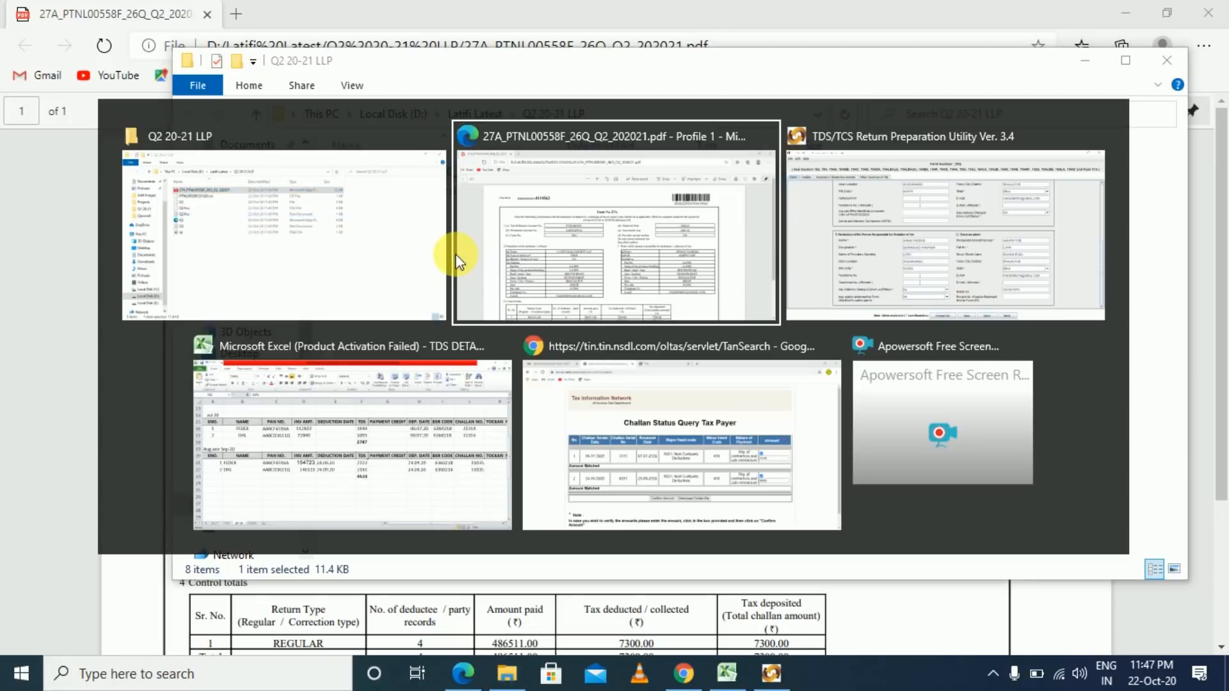
{"action": "key", "text": "Tab"}
{"action": "key", "text": "Tab"}
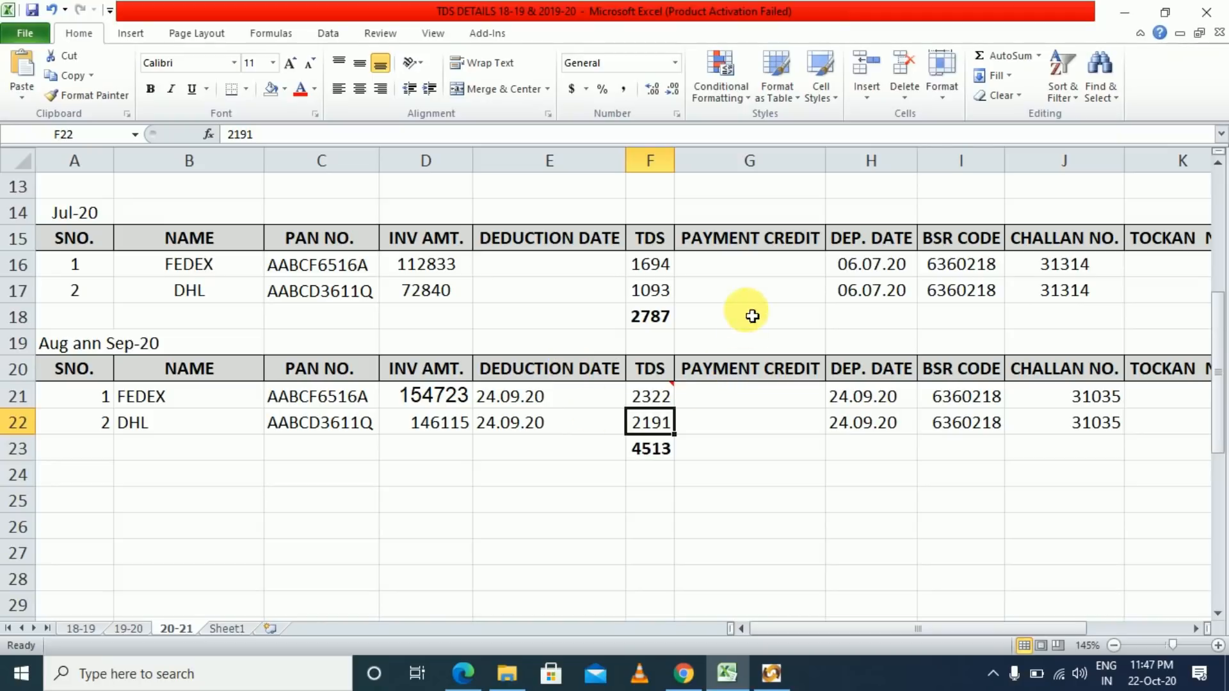
{"action": "left_click", "coordinate": [752, 279]}
{"action": "key", "text": "Right"}
{"action": "key", "text": "Right"}
{"action": "key", "text": "Right"}
{"action": "key", "text": "Right"}
{"action": "key", "text": "Right"}
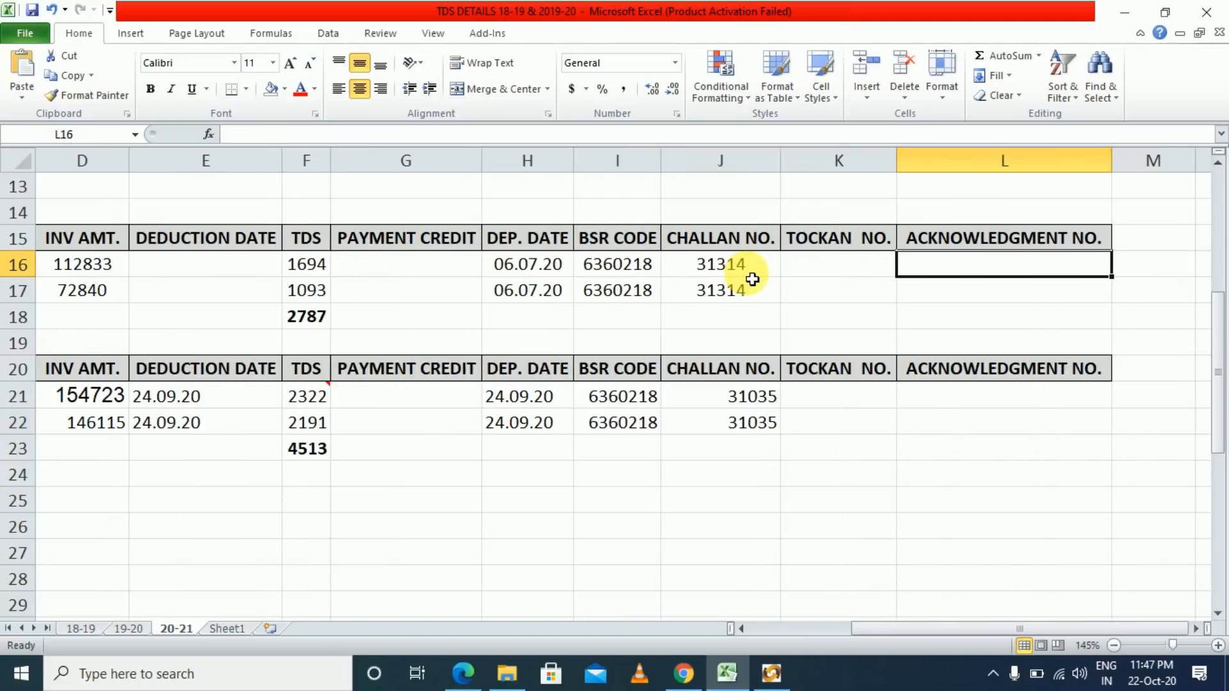
{"action": "key", "text": "Right"}
{"action": "key", "text": "Left"}
{"action": "key", "text": "Down"}
{"action": "key", "text": "Up"}
{"action": "key", "text": "Down"}
{"action": "key", "text": "Up"}
{"action": "key", "text": "Down"}
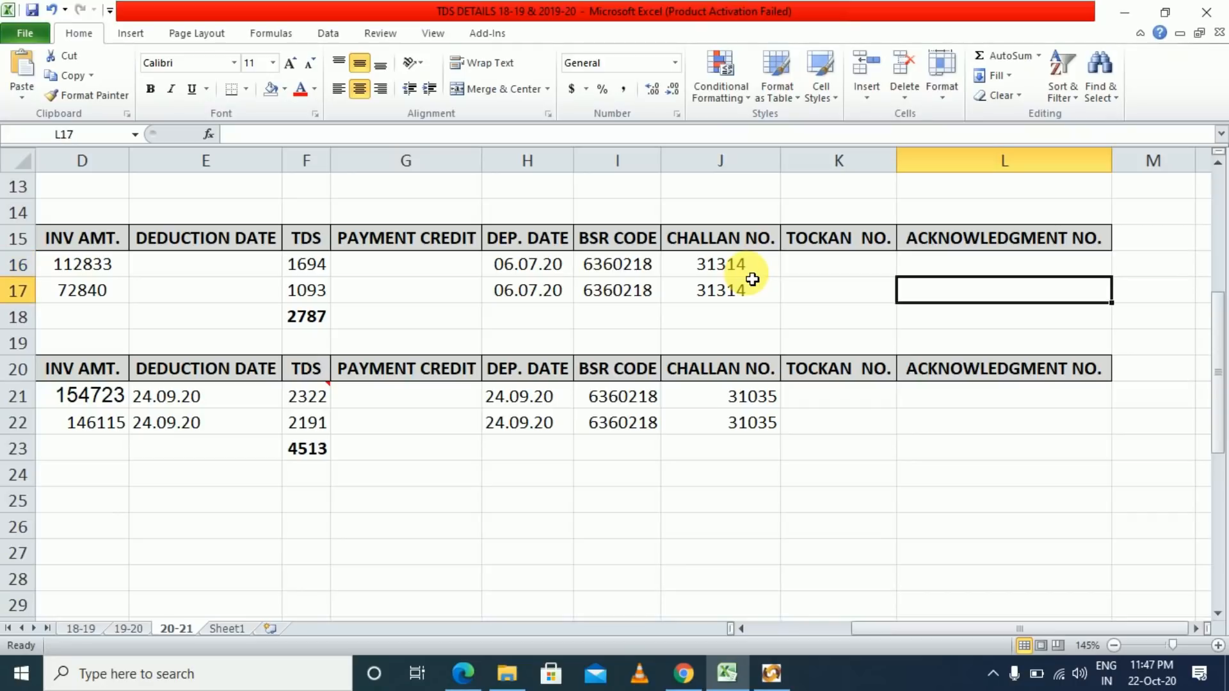
{"action": "key", "text": "Up"}
{"action": "key", "text": "Down"}
{"action": "key", "text": "Up"}
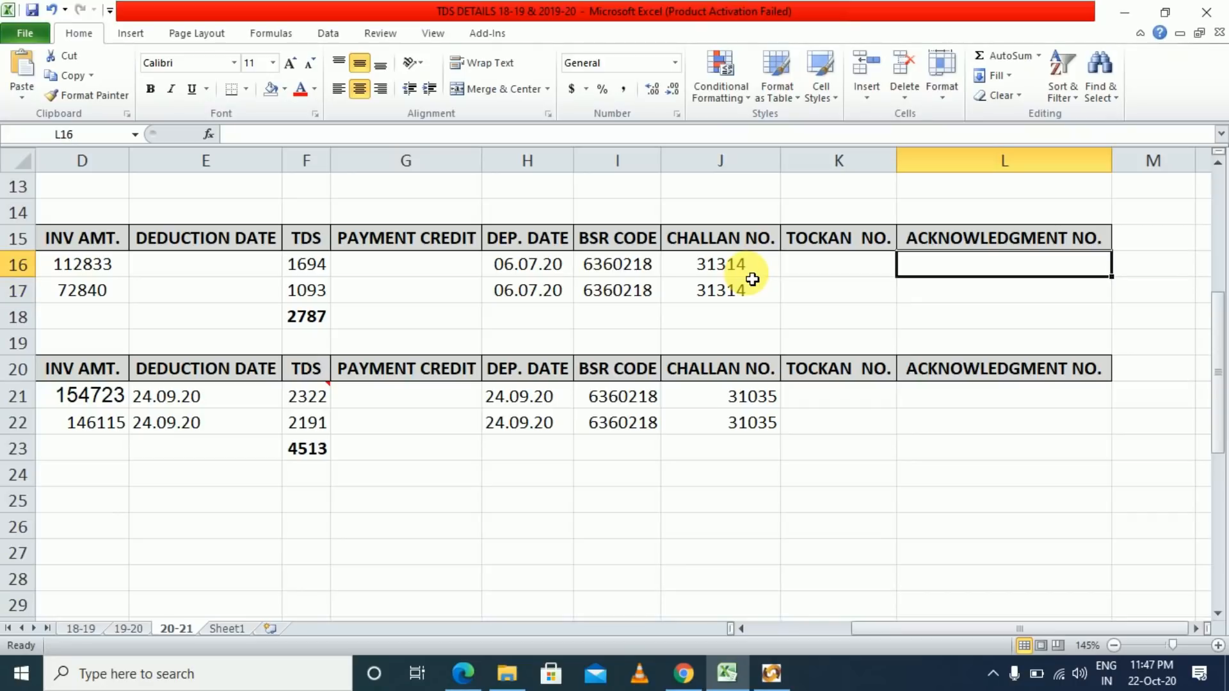